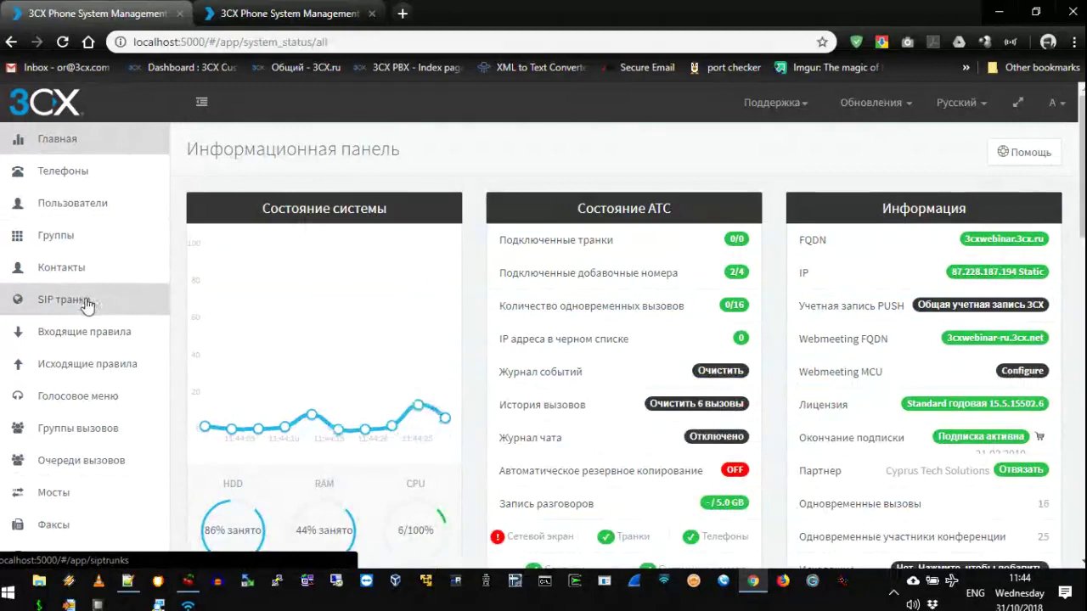
Open the SIP trunks page.
{"action": "left_click", "coordinate": [87, 304]}
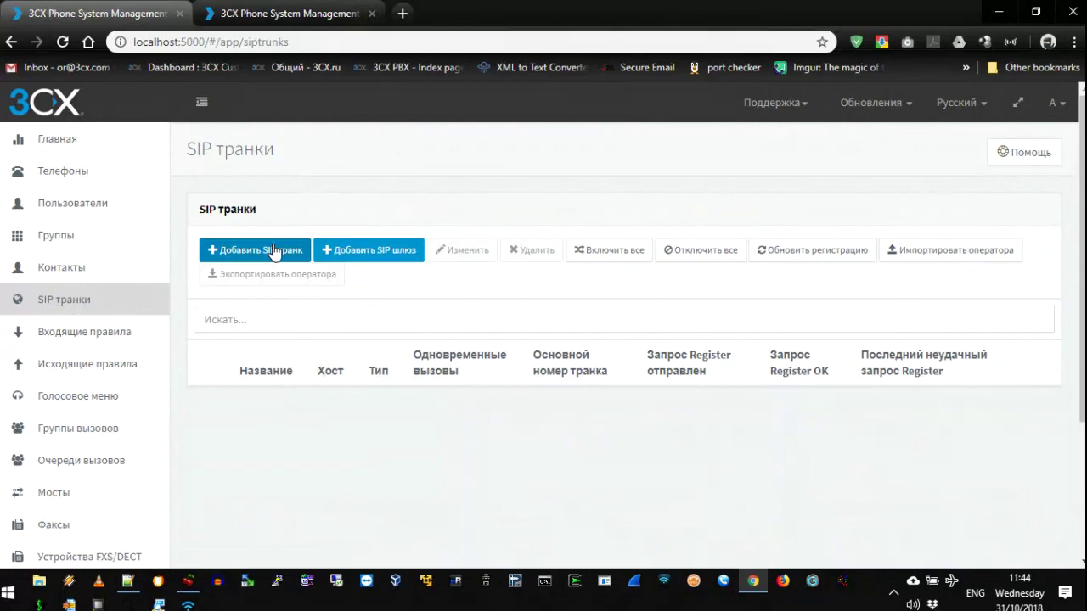
{"action": "left_click", "coordinate": [370, 259]}
{"action": "left_click", "coordinate": [389, 204]}
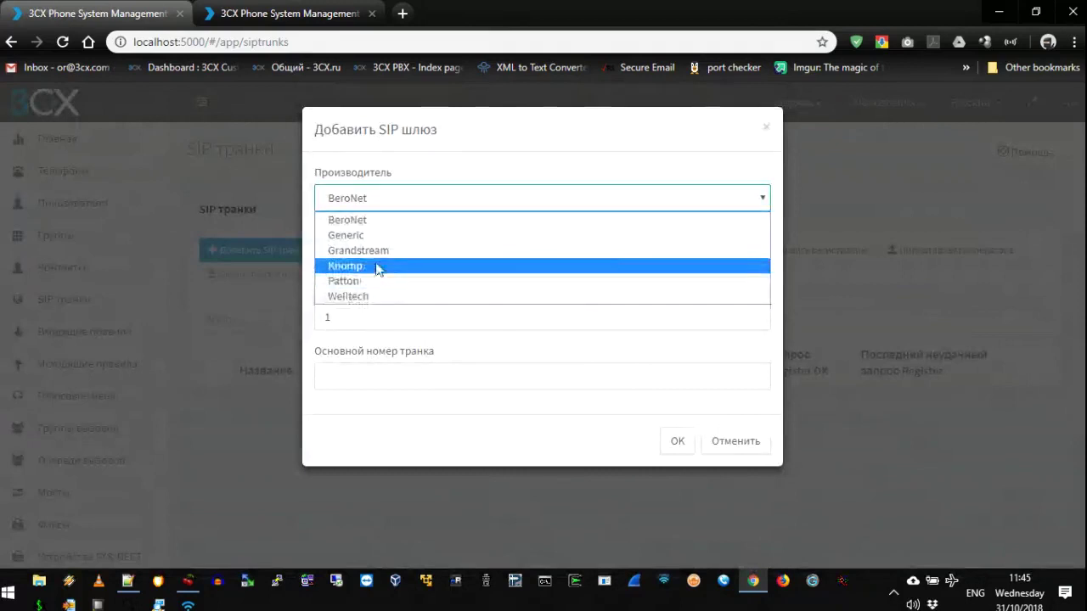
{"action": "left_click", "coordinate": [364, 132]}
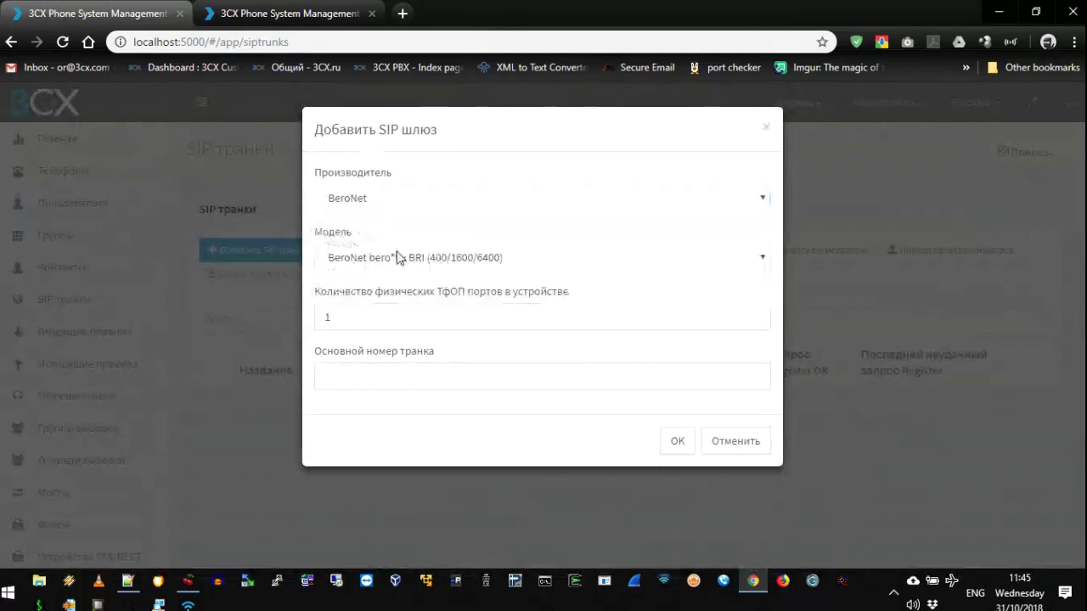
{"action": "left_click", "coordinate": [412, 198]}
{"action": "left_click", "coordinate": [399, 240]}
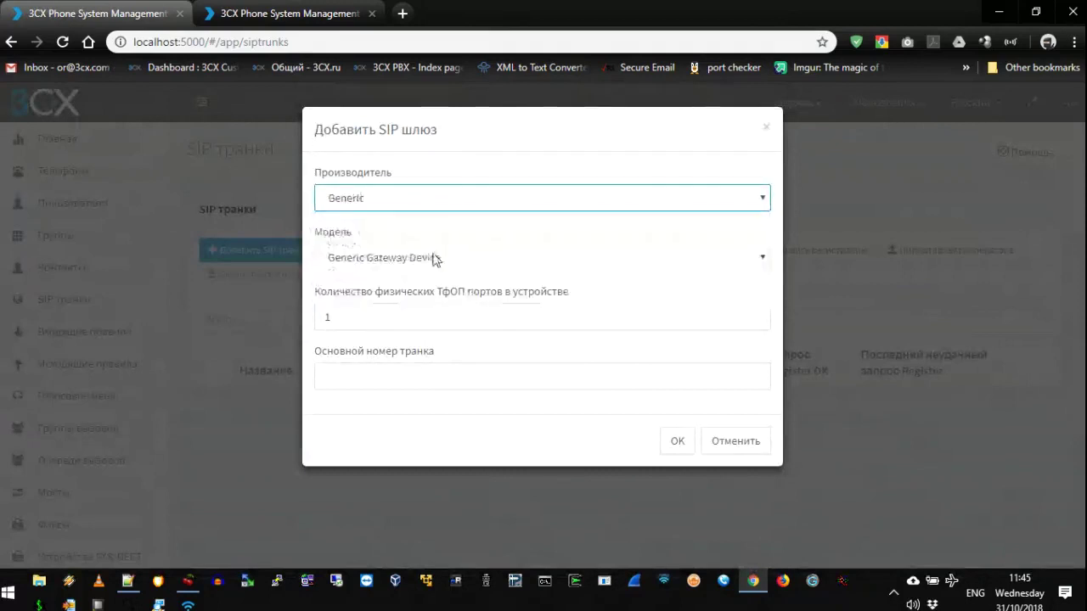
{"action": "left_click", "coordinate": [752, 440]}
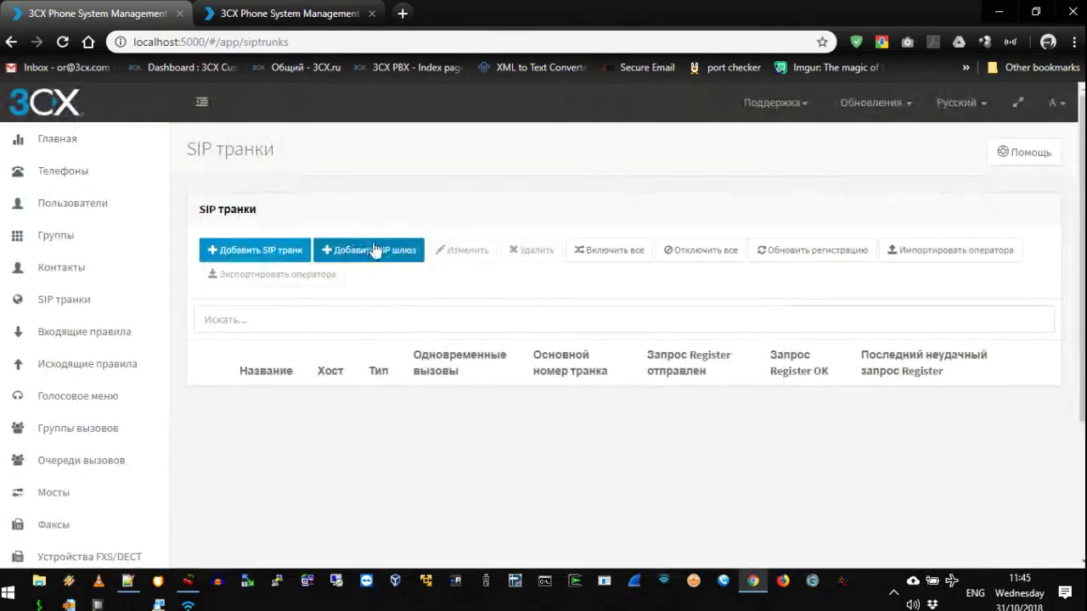
Start a new SIP trunk with US as the country and CallCentric as the provider.
{"action": "left_click", "coordinate": [267, 251]}
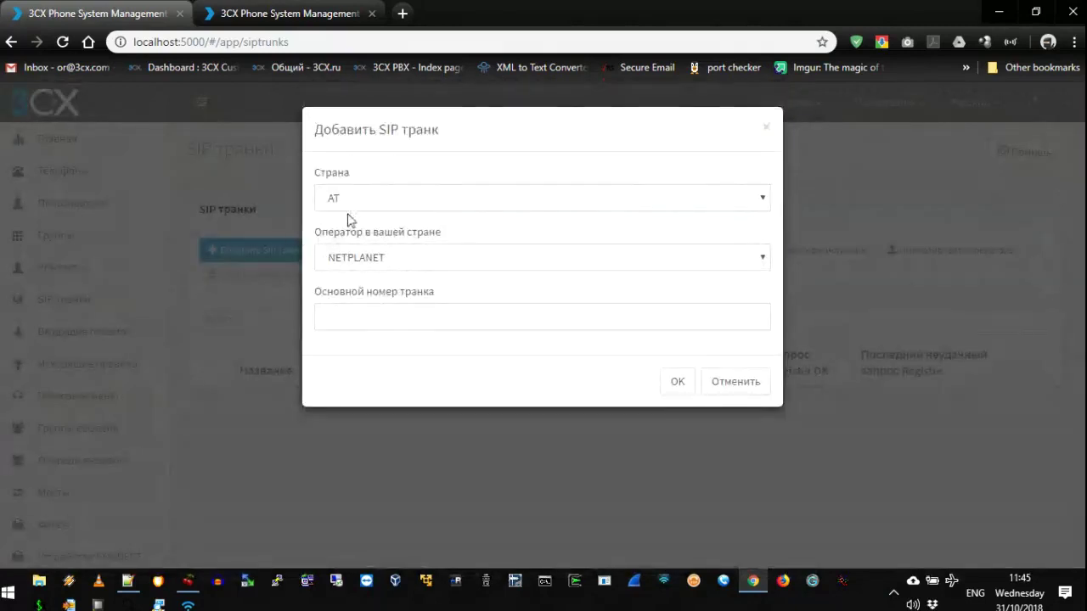
{"action": "left_click", "coordinate": [346, 197]}
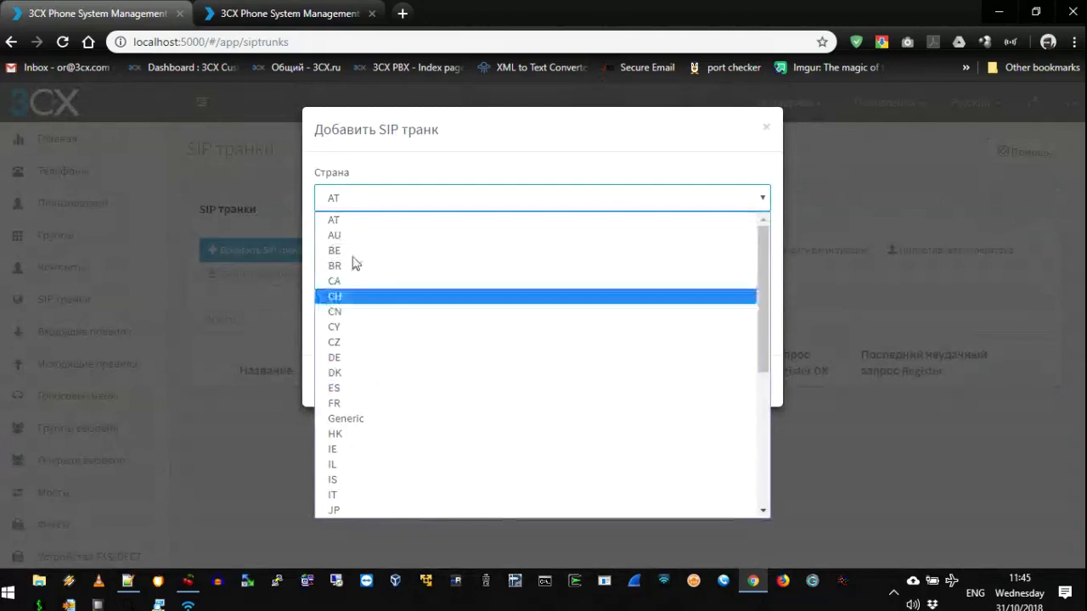
{"action": "scroll", "coordinate": [355, 315], "scroll_direction": "down", "scroll_amount": 5}
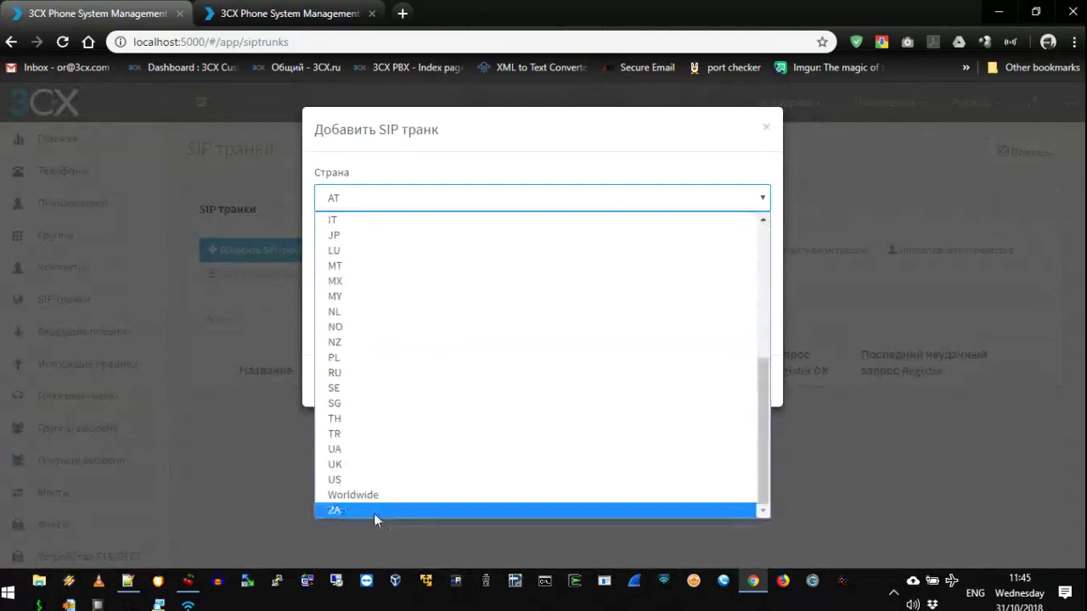
{"action": "left_click", "coordinate": [353, 477]}
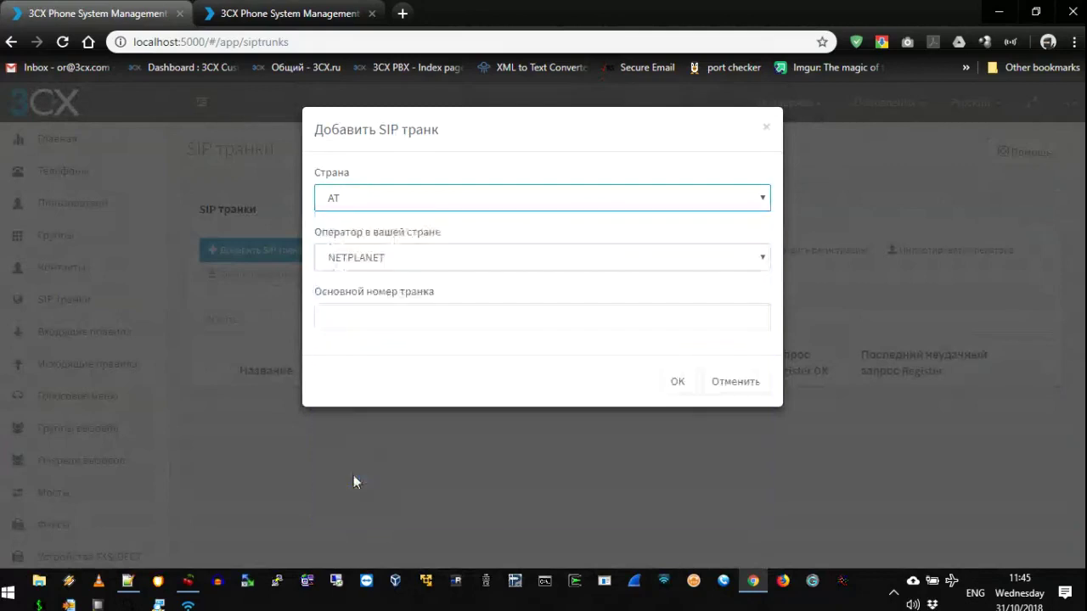
{"action": "left_click", "coordinate": [379, 259]}
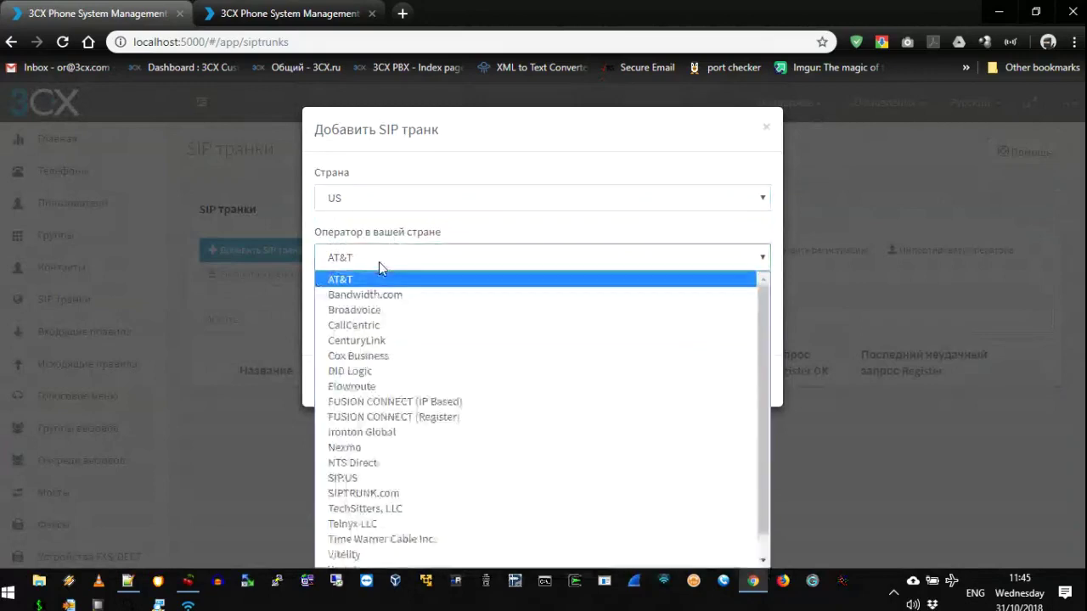
{"action": "left_click", "coordinate": [366, 324]}
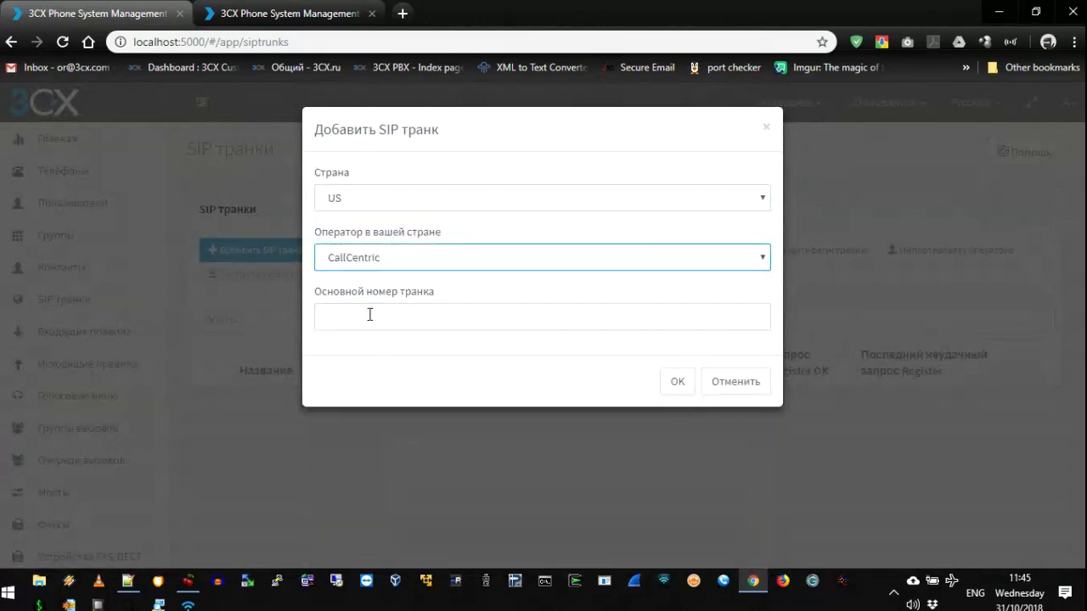
Copy the account number from cc.txt in Notepad++, paste it as the main trunk number, and confirm the new SIP trunk.
{"action": "left_click", "coordinate": [370, 315]}
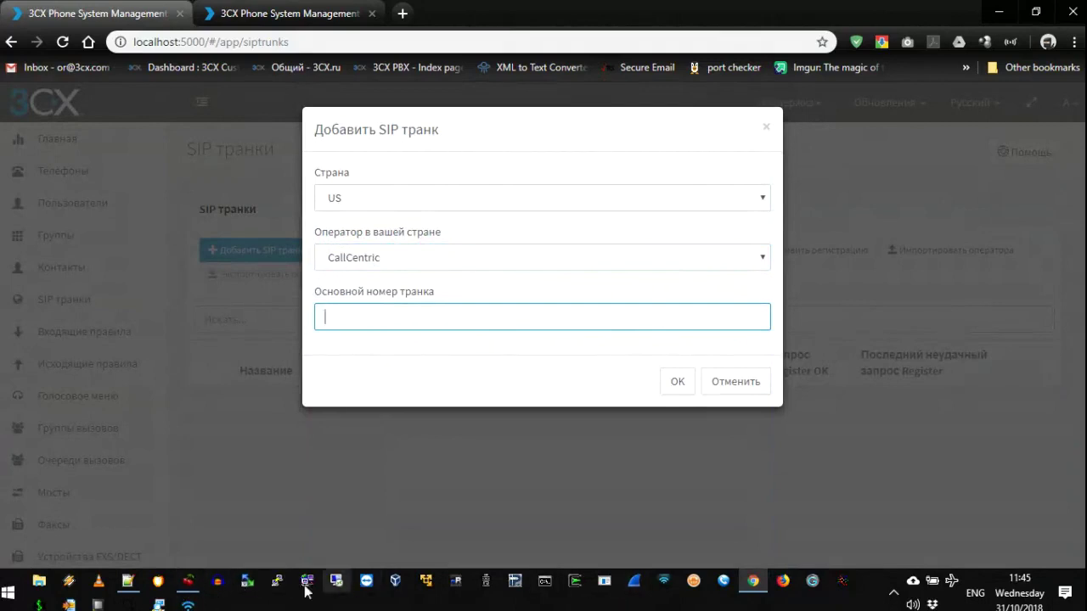
{"action": "left_click", "coordinate": [128, 583]}
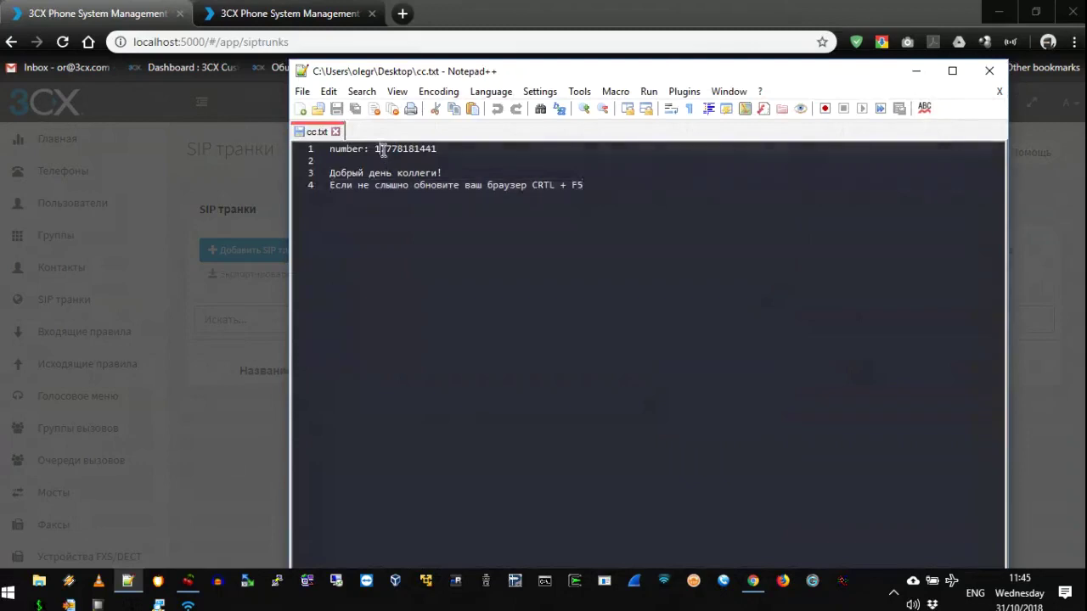
{"action": "double_click", "coordinate": [384, 150]}
{"action": "key", "text": "ctrl+c"}
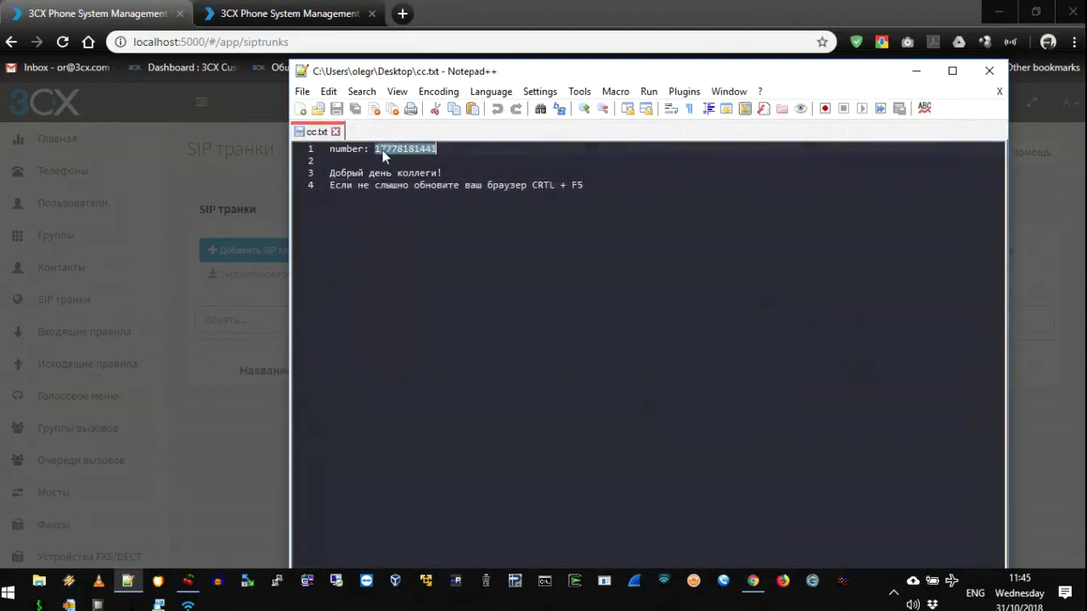
{"action": "left_click", "coordinate": [916, 71]}
{"action": "key", "text": "ctrl+v"}
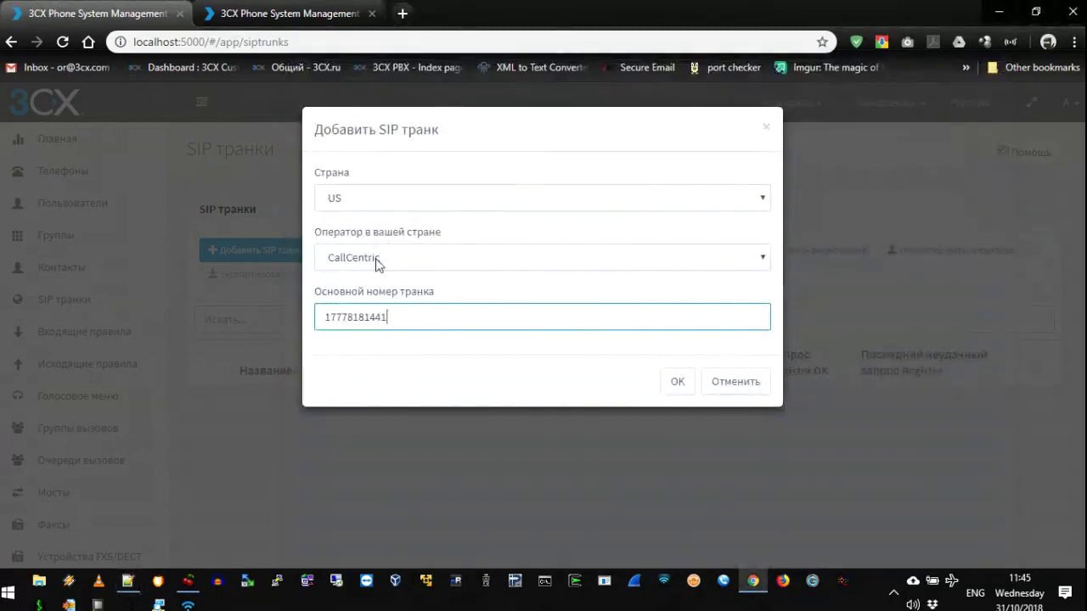
{"action": "left_click", "coordinate": [401, 259]}
{"action": "left_click", "coordinate": [434, 229]}
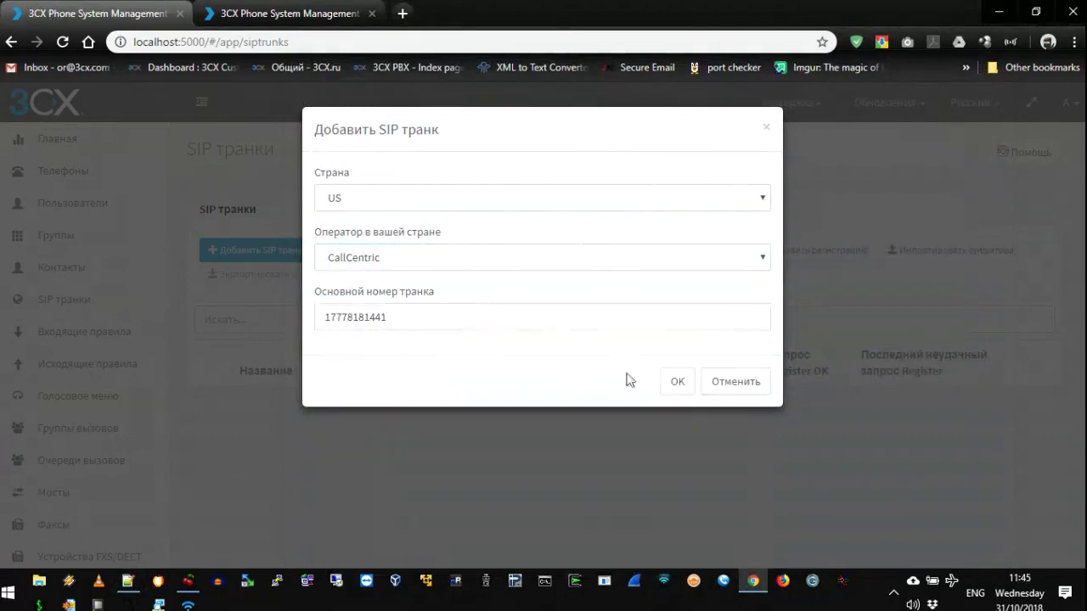
{"action": "left_click", "coordinate": [679, 391]}
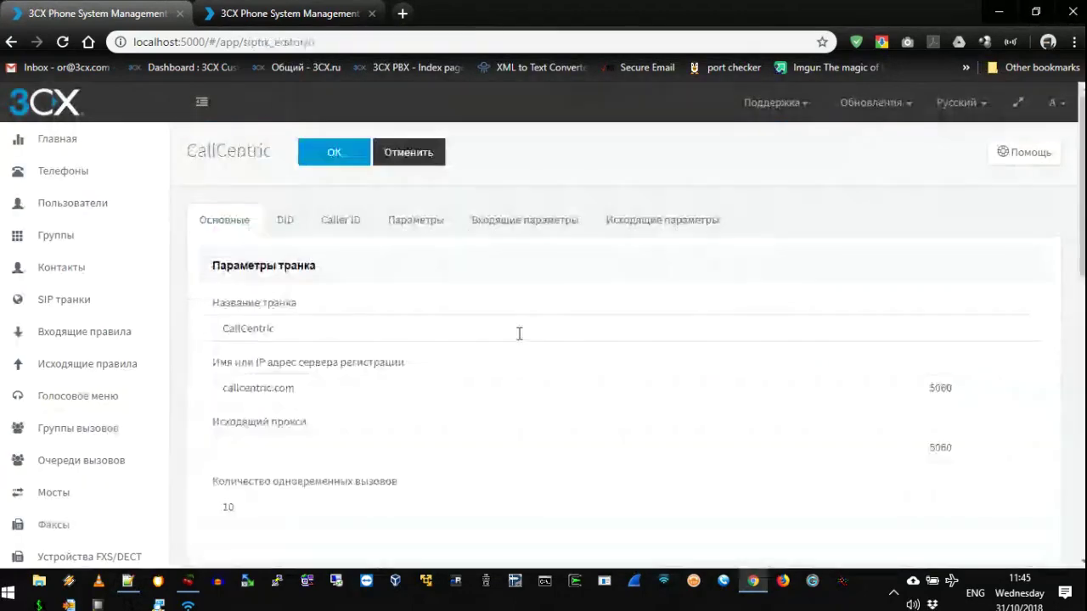
Enter the copied account number as the SIP User ID and fill in the authentication password for the trunk.
{"action": "left_click", "coordinate": [277, 446]}
{"action": "scroll", "coordinate": [288, 448], "scroll_direction": "down", "scroll_amount": 2}
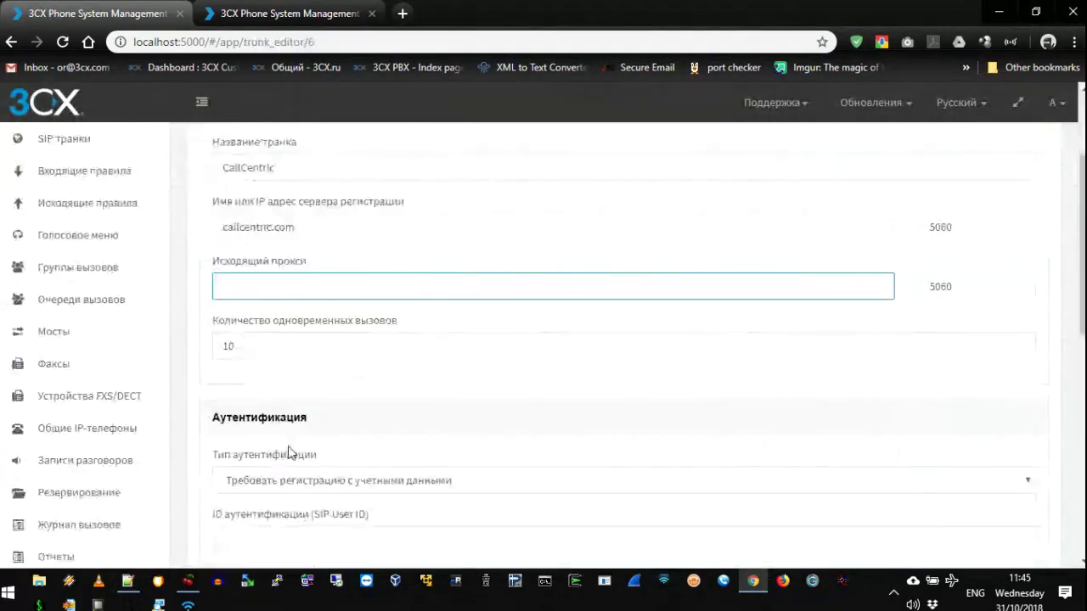
{"action": "scroll", "coordinate": [289, 449], "scroll_direction": "up", "scroll_amount": 2}
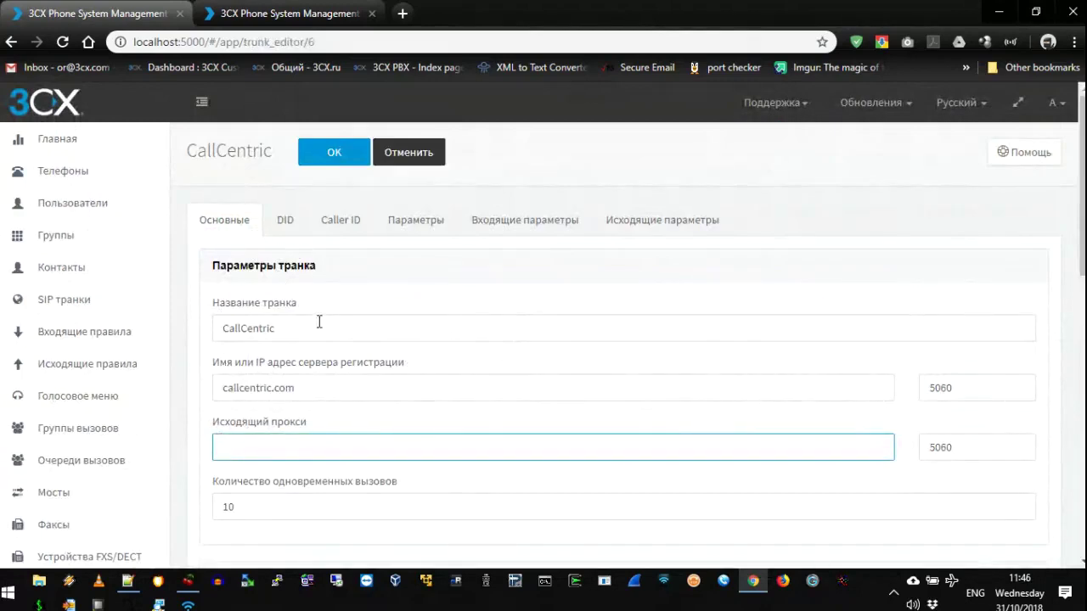
{"action": "scroll", "coordinate": [358, 318], "scroll_direction": "down", "scroll_amount": 3}
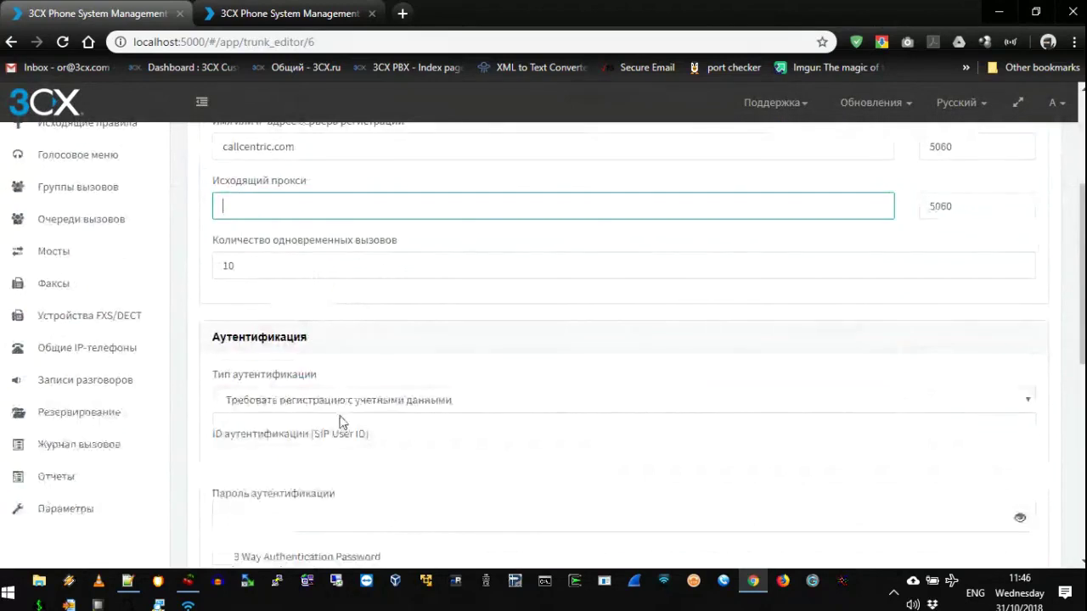
{"action": "left_click_drag", "start_coordinate": [210, 375], "coordinate": [320, 379]}
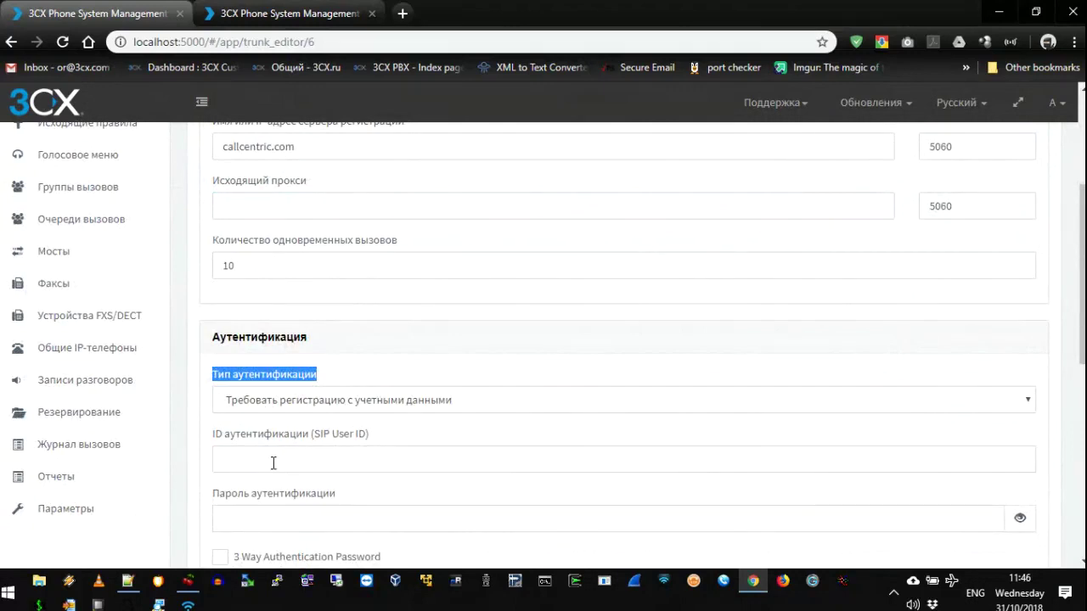
{"action": "left_click", "coordinate": [304, 456]}
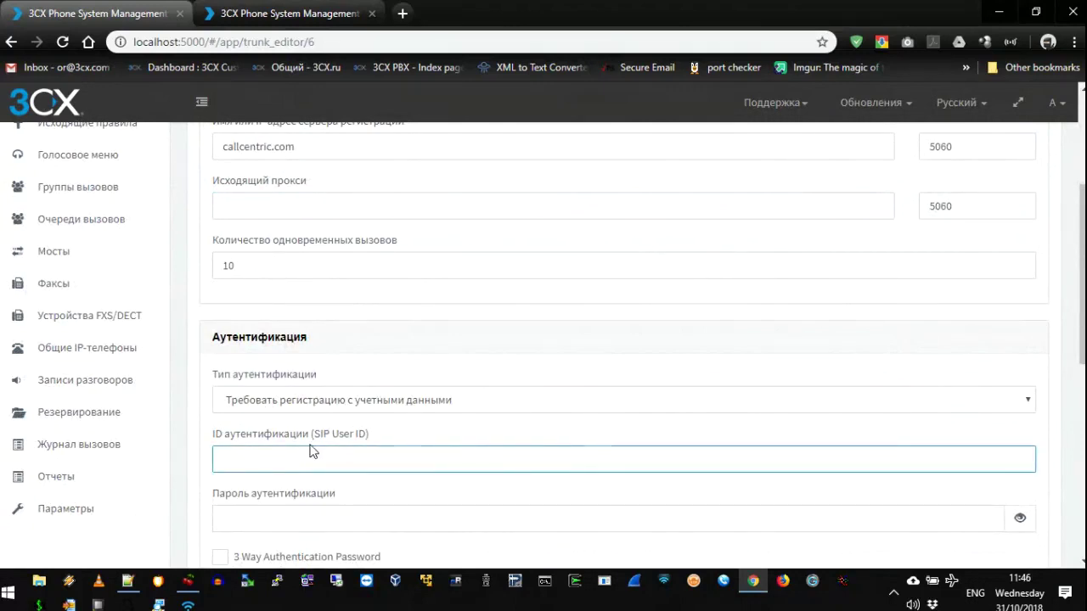
{"action": "key", "text": "ctrl+v"}
{"action": "left_click", "coordinate": [342, 520]}
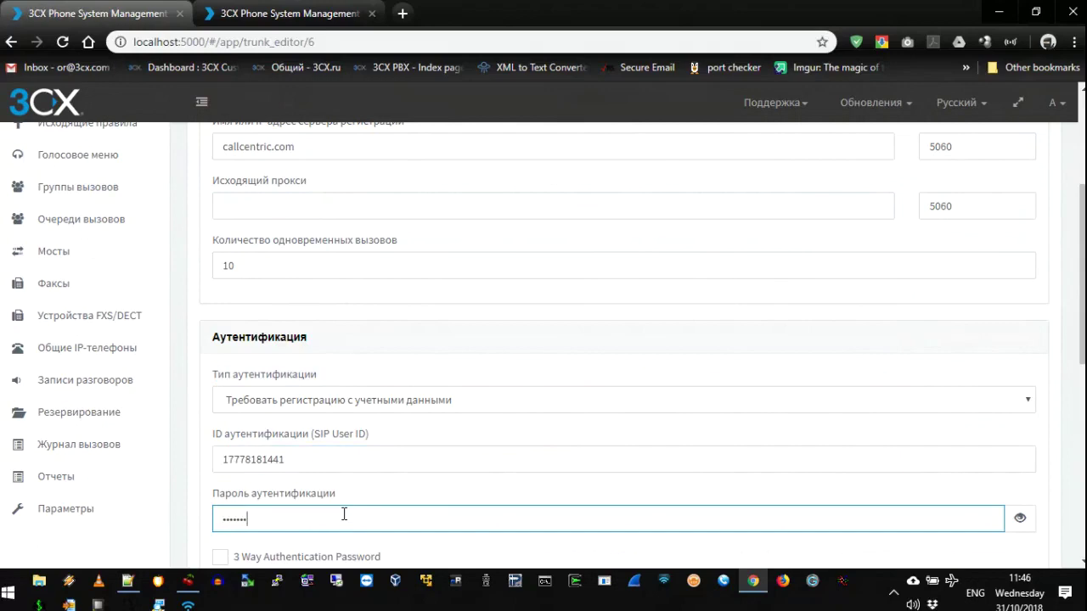
Route the trunk's office-hours calls to extension 001 D305 and save the CallCentric trunk.
{"action": "scroll", "coordinate": [339, 501], "scroll_direction": "down", "scroll_amount": 4}
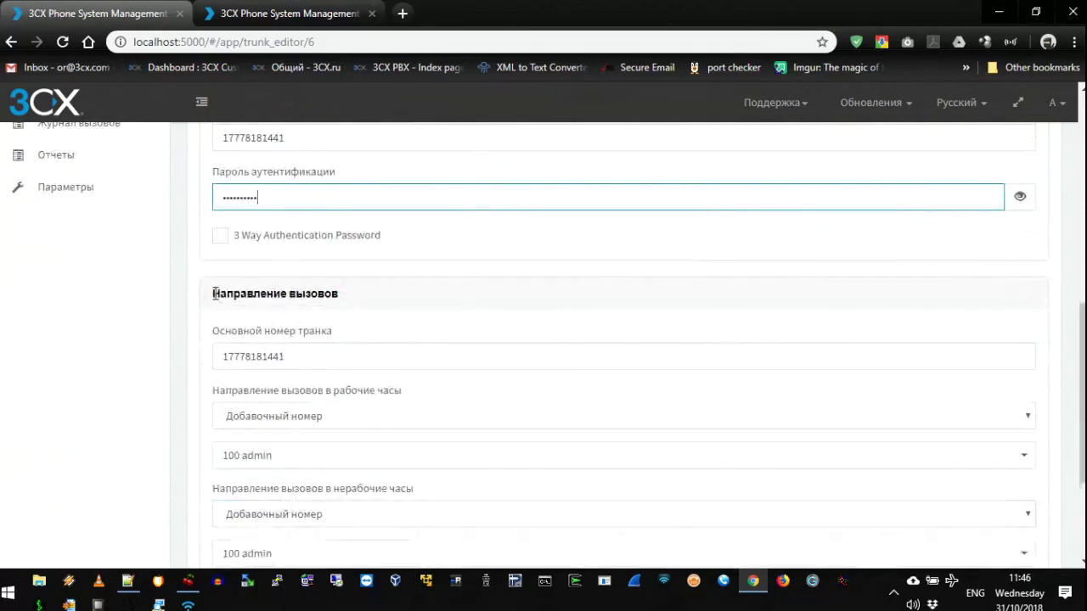
{"action": "left_click_drag", "start_coordinate": [213, 294], "coordinate": [337, 298]}
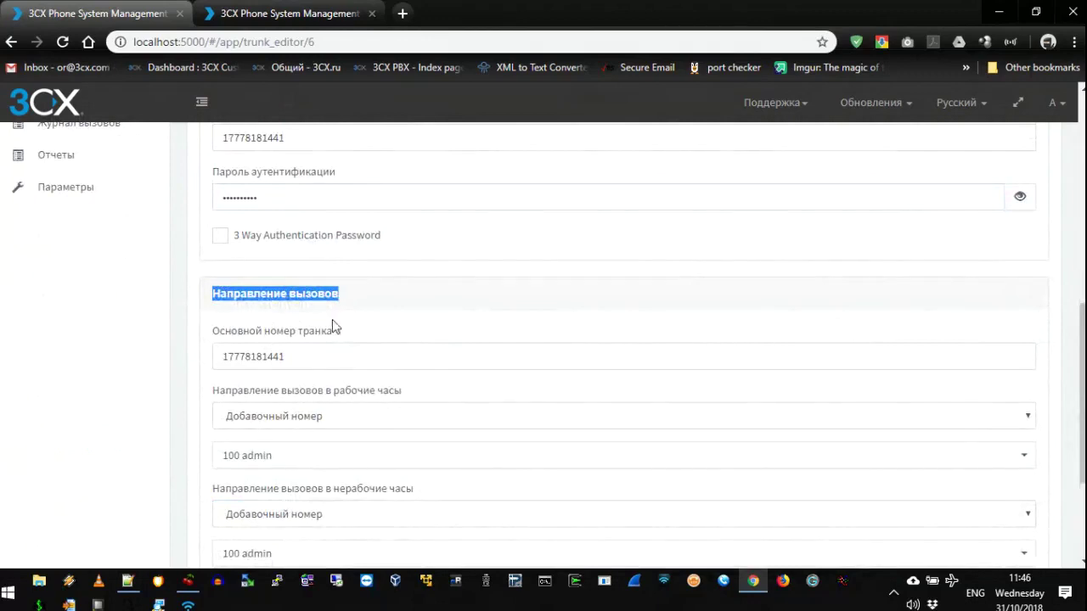
{"action": "scroll", "coordinate": [265, 344], "scroll_direction": "down", "scroll_amount": 1}
{"action": "left_click_drag", "start_coordinate": [218, 251], "coordinate": [347, 256]}
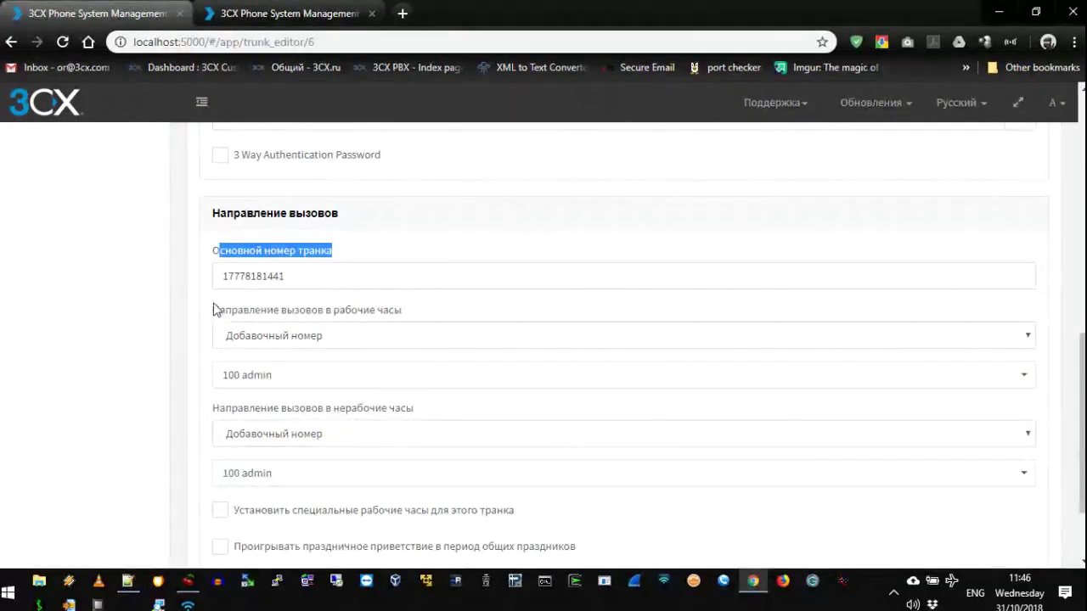
{"action": "left_click_drag", "start_coordinate": [219, 311], "coordinate": [422, 317]}
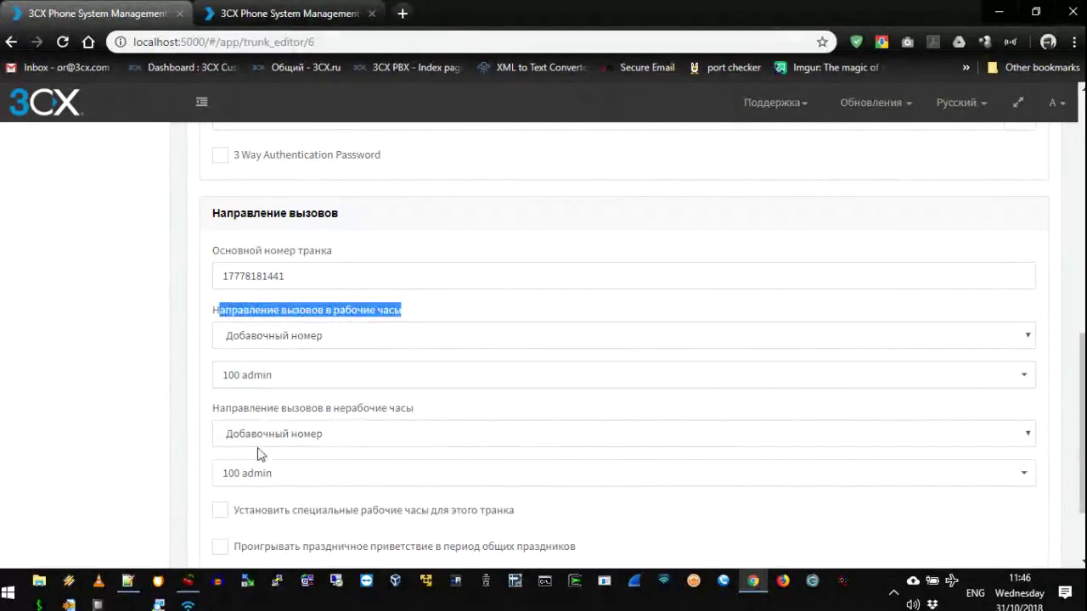
{"action": "left_click", "coordinate": [316, 375]}
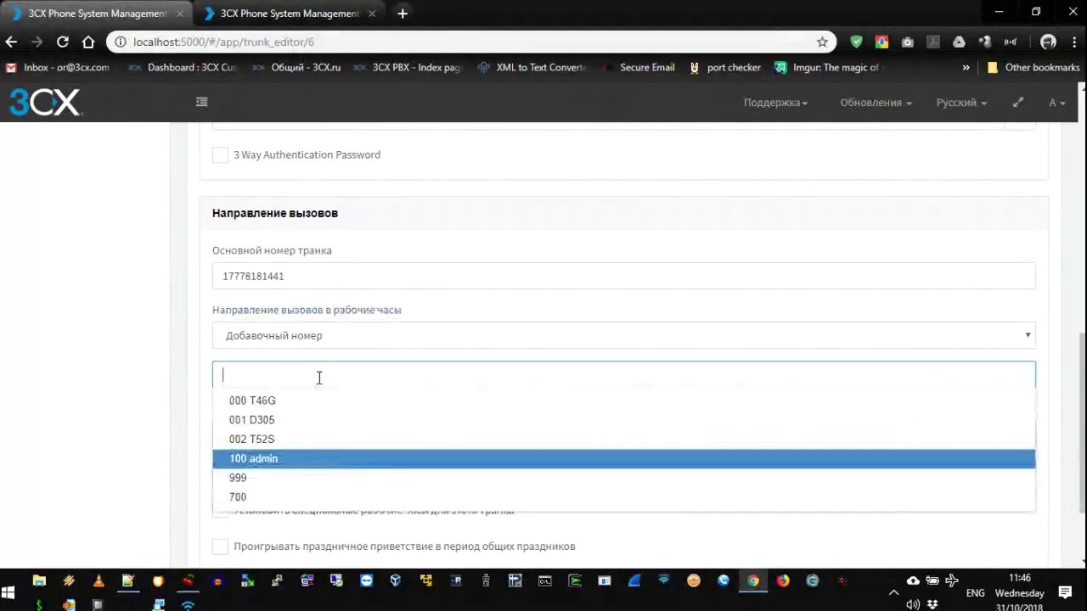
{"action": "left_click", "coordinate": [274, 424]}
{"action": "scroll", "coordinate": [291, 383], "scroll_direction": "up", "scroll_amount": 10}
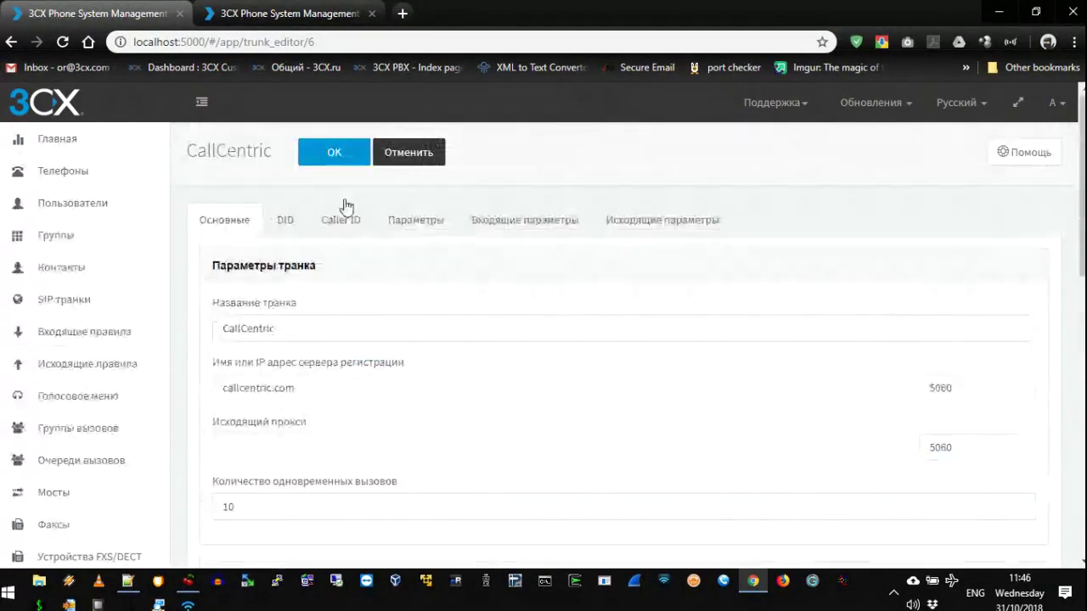
{"action": "left_click", "coordinate": [331, 158]}
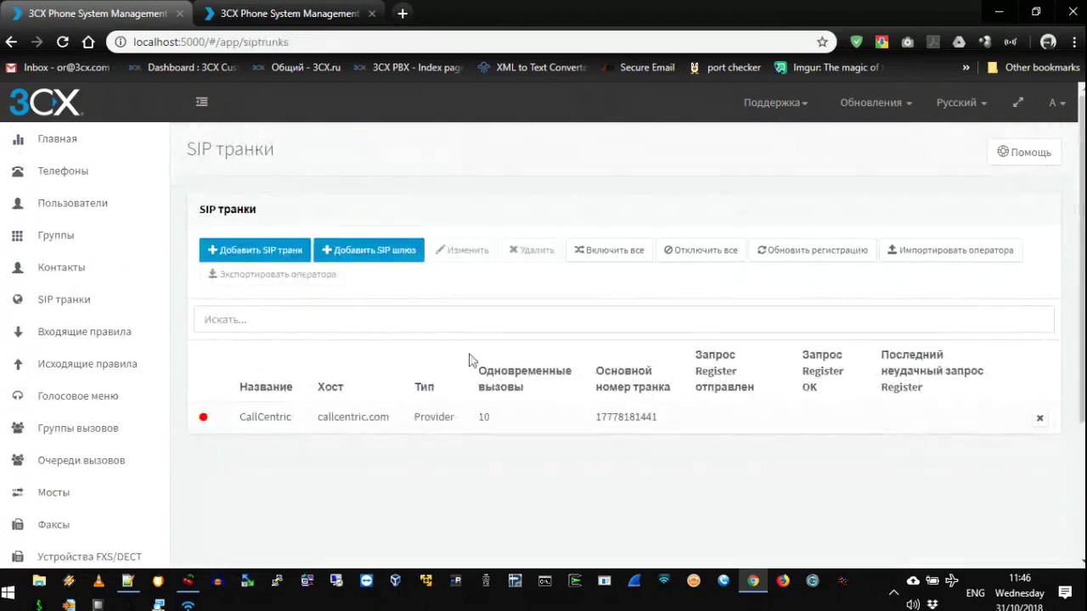
Reload the SIP trunks page and refresh the registration of the CallCentric trunk.
{"action": "left_click", "coordinate": [63, 42]}
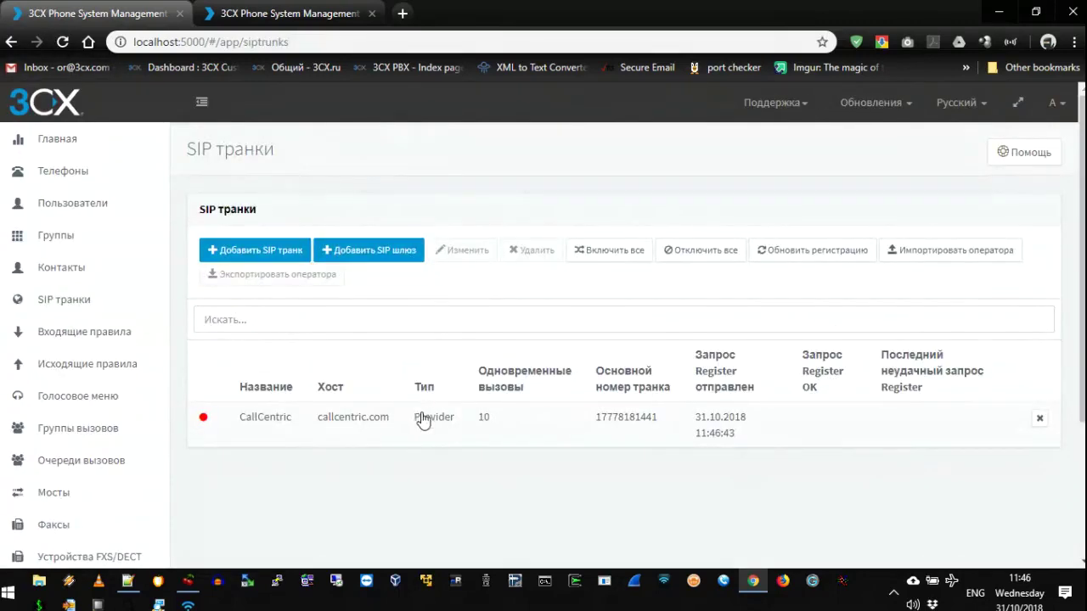
{"action": "left_click", "coordinate": [427, 415]}
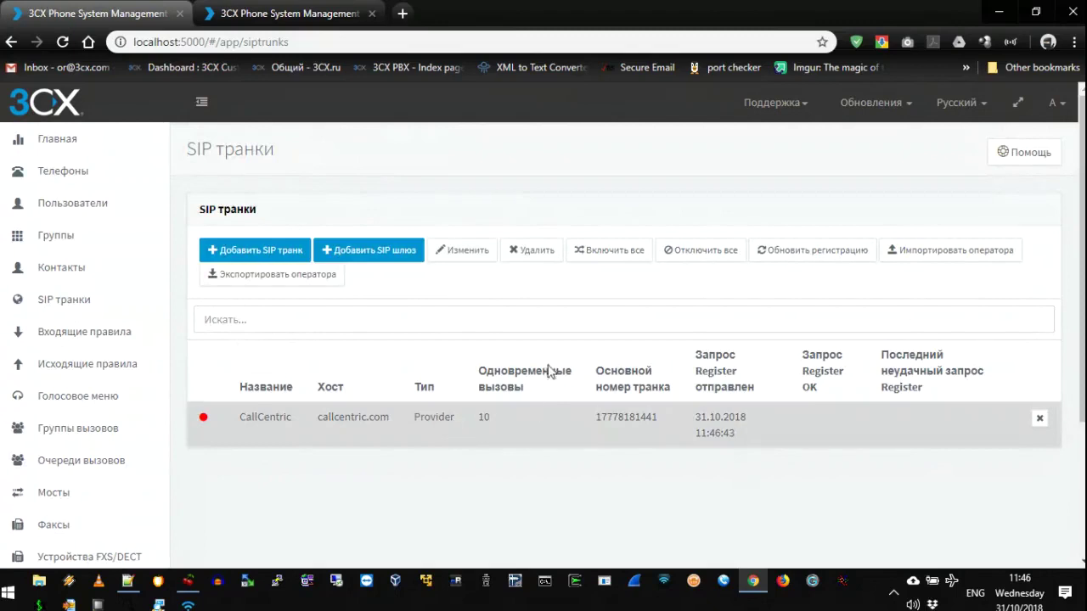
{"action": "left_click", "coordinate": [811, 259]}
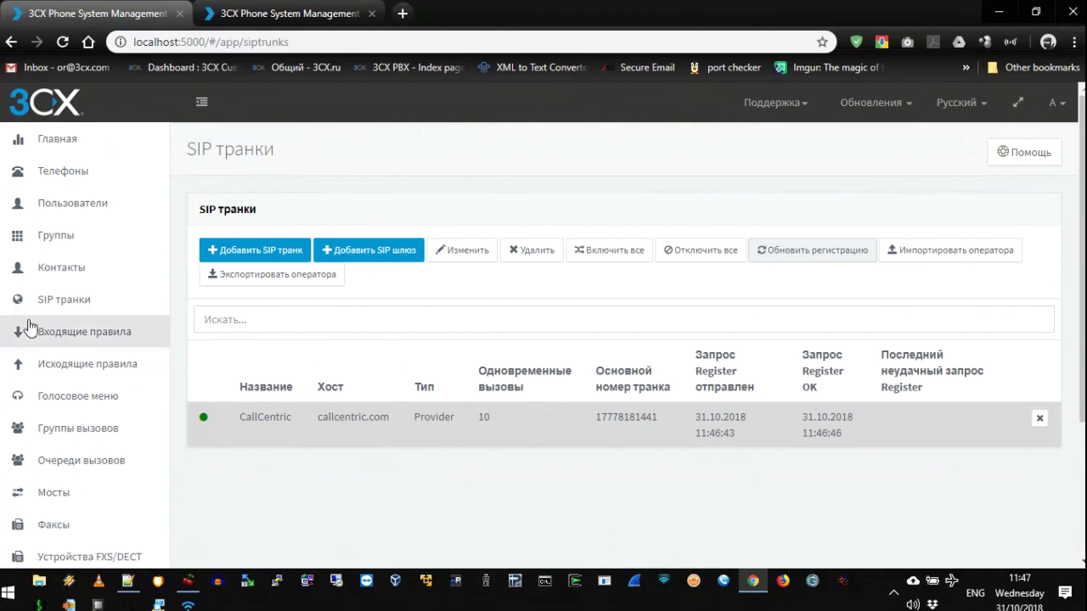
Open the CallCentric trunk's settings and view its outbound parameters.
{"action": "double_click", "coordinate": [413, 422]}
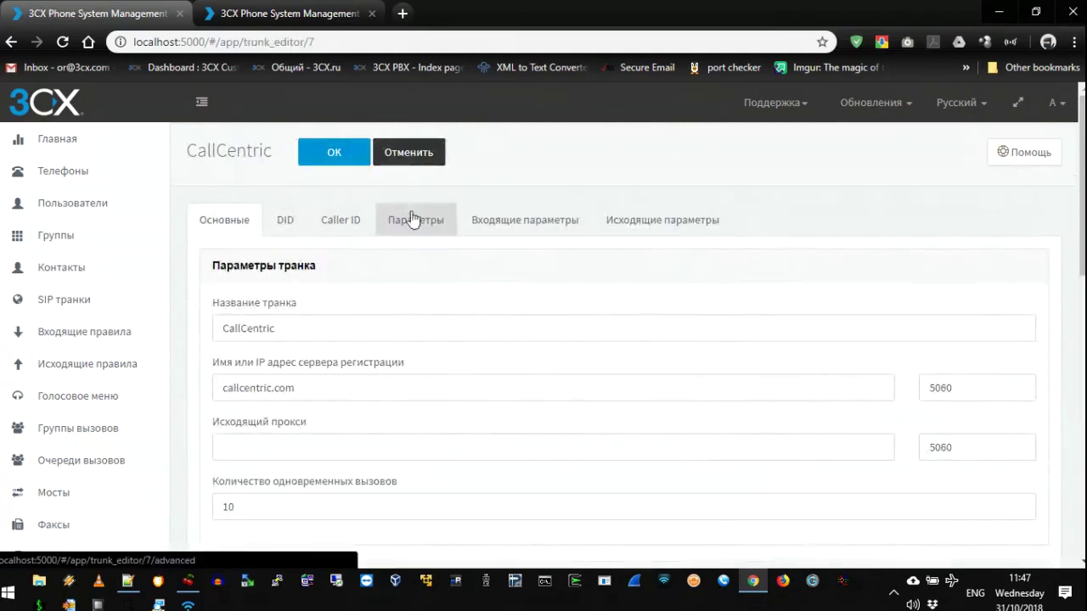
{"action": "left_click", "coordinate": [694, 236]}
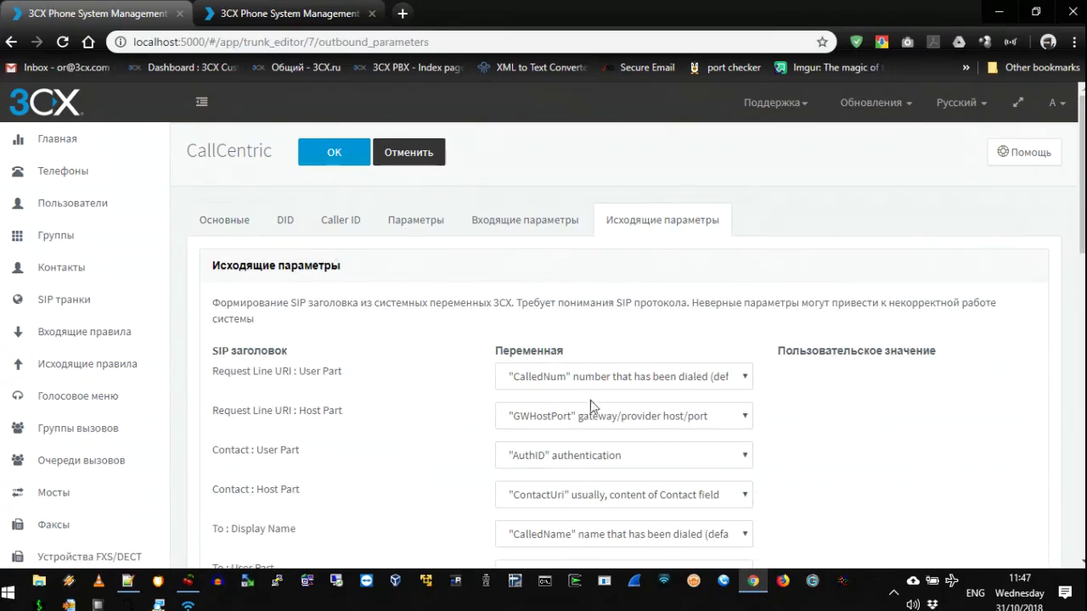
Review the SIP header variables assigned in the CallCentric trunk's outbound parameters.
{"action": "scroll", "coordinate": [249, 357], "scroll_direction": "down", "scroll_amount": 2}
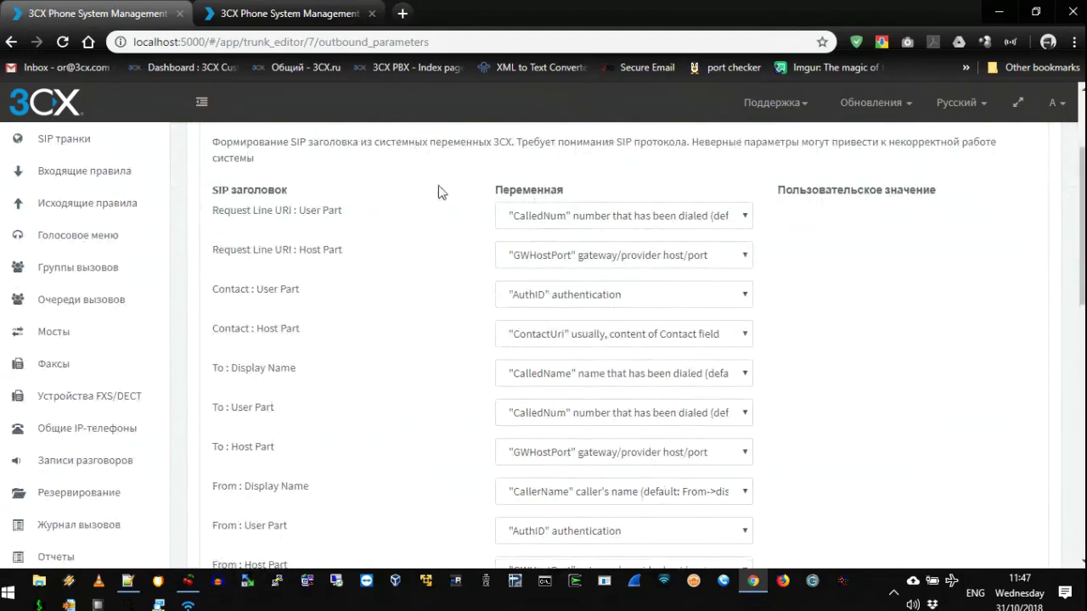
{"action": "scroll", "coordinate": [415, 316], "scroll_direction": "up", "scroll_amount": 2}
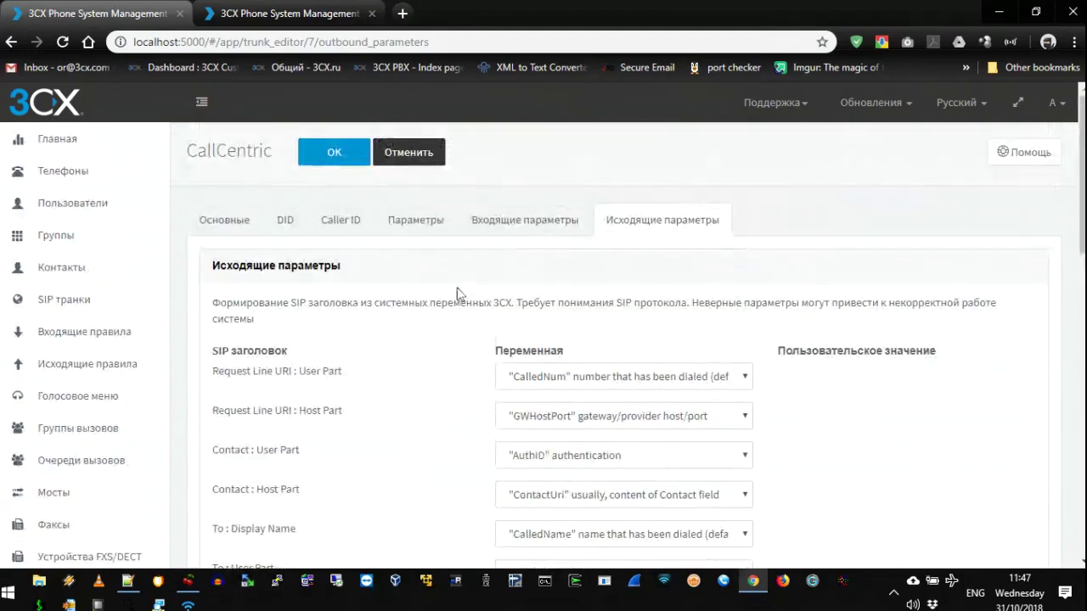
{"action": "scroll", "coordinate": [348, 272], "scroll_direction": "down", "scroll_amount": 3}
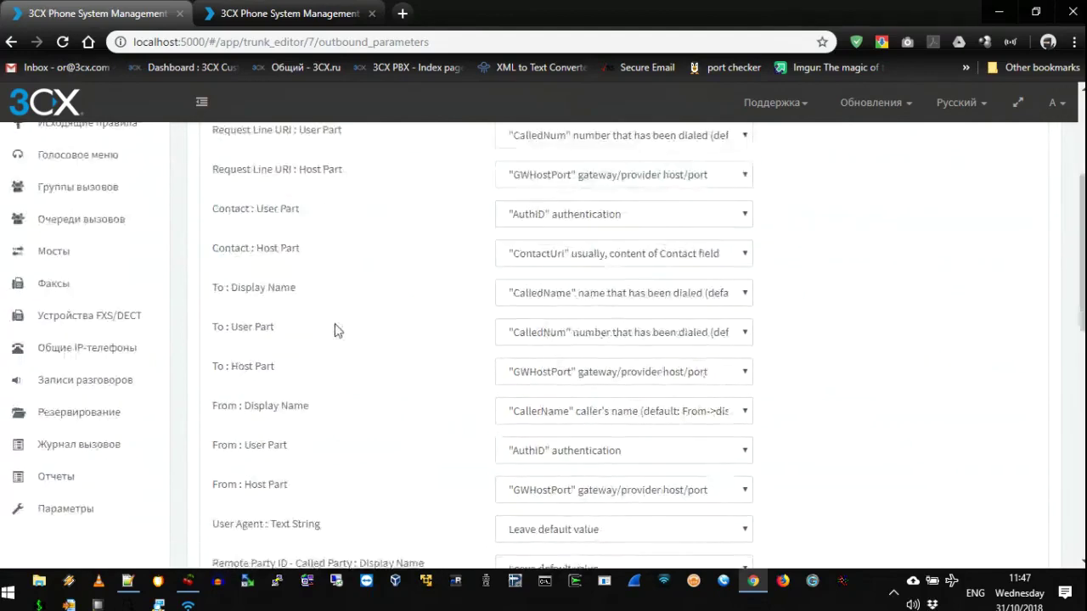
{"action": "scroll", "coordinate": [334, 328], "scroll_direction": "up", "scroll_amount": 3}
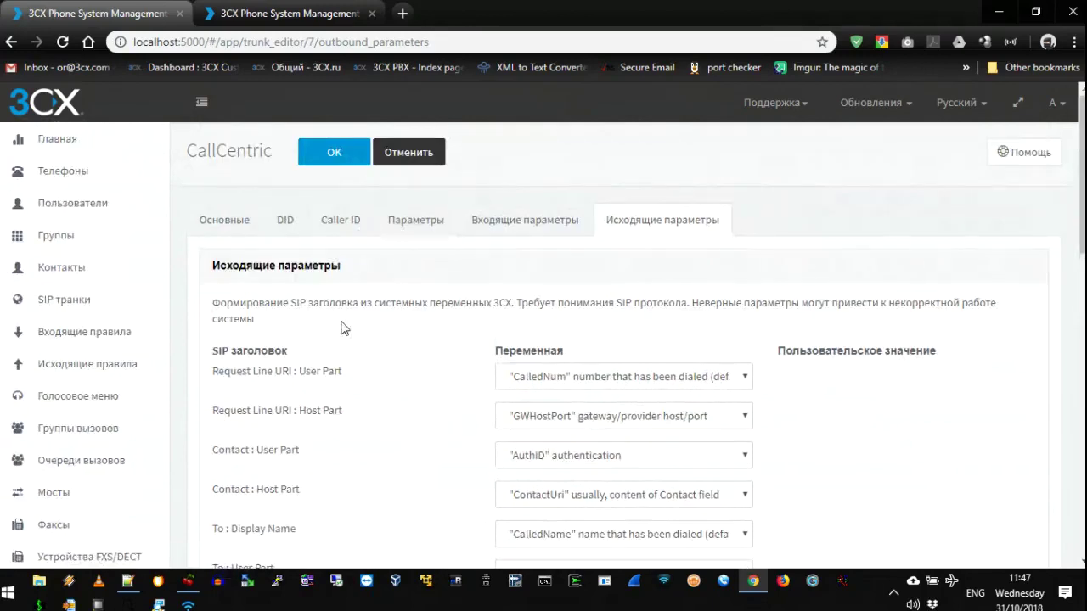
Set the outbound Caller ID of extension 001 D305 to 123456 and save the extension.
{"action": "left_click", "coordinate": [75, 205]}
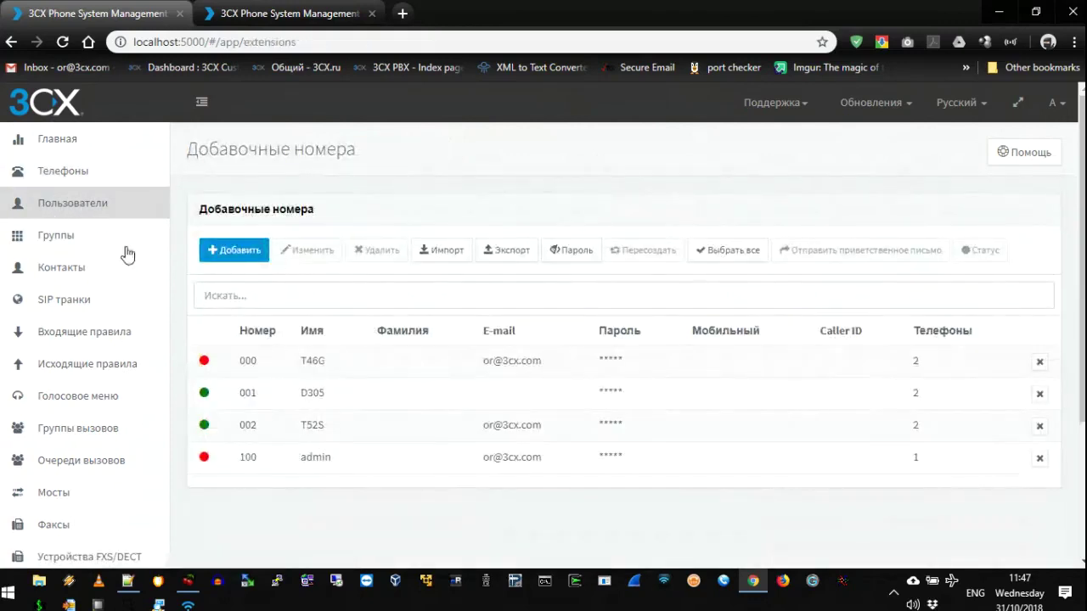
{"action": "left_click", "coordinate": [259, 397]}
{"action": "double_click", "coordinate": [259, 399]}
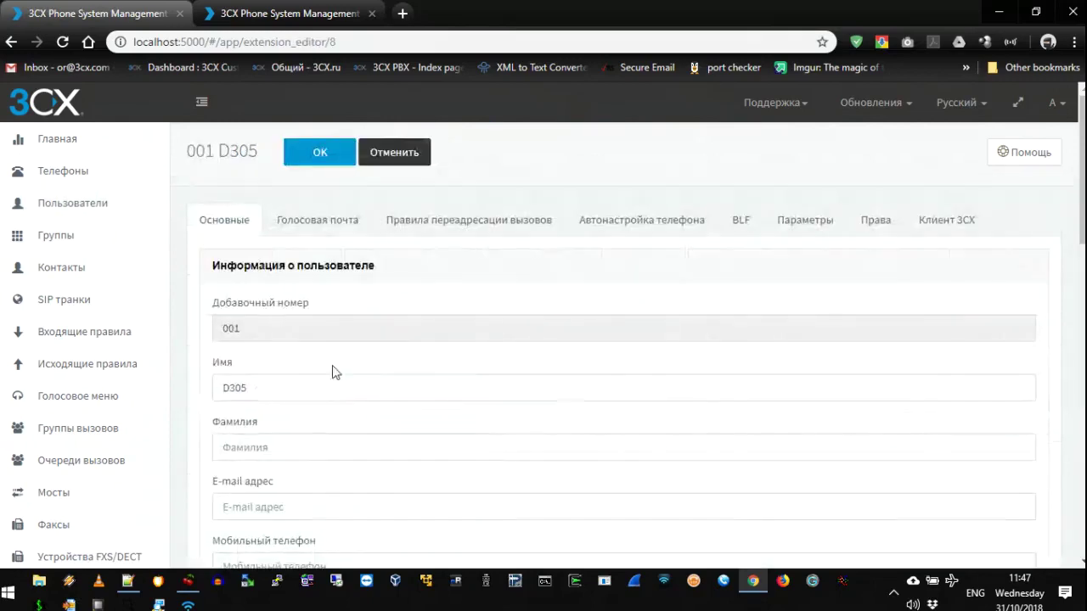
{"action": "scroll", "coordinate": [225, 240], "scroll_direction": "down", "scroll_amount": 1}
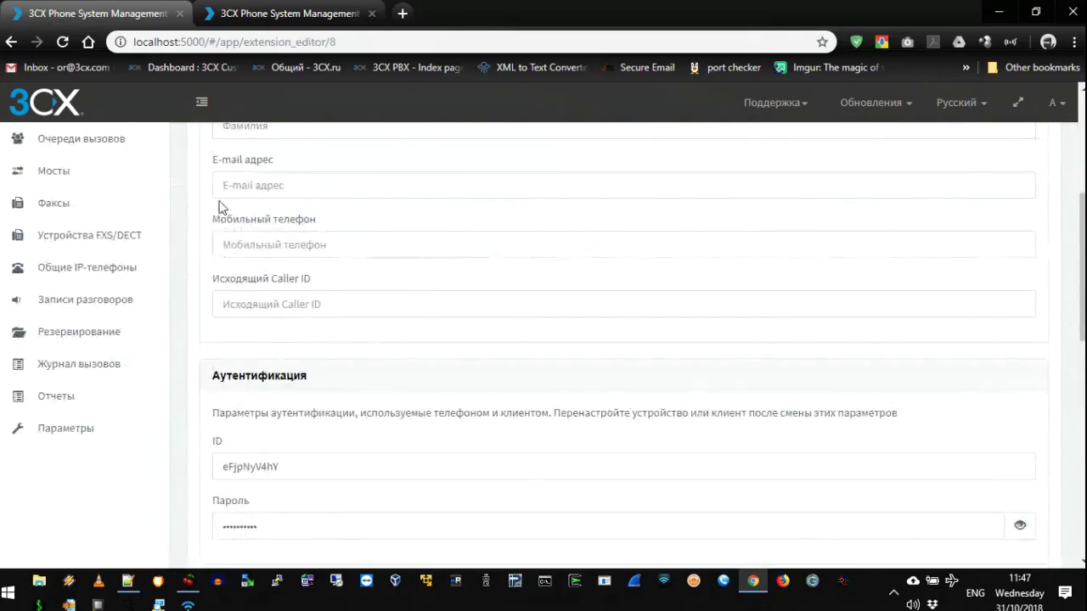
{"action": "left_click", "coordinate": [227, 247]}
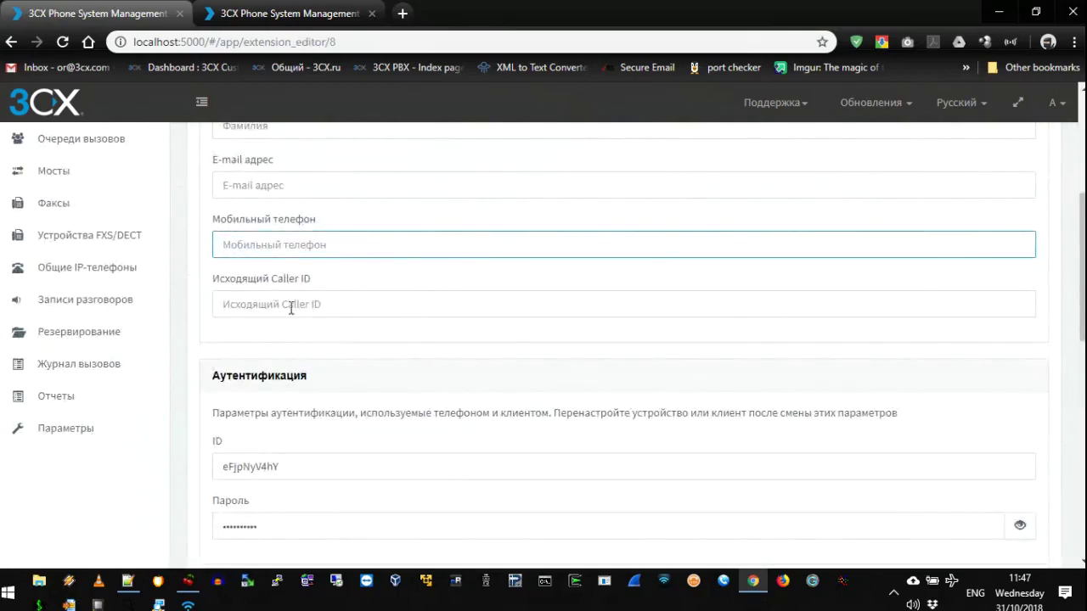
{"action": "left_click", "coordinate": [242, 297]}
{"action": "triple_click", "coordinate": [240, 280]}
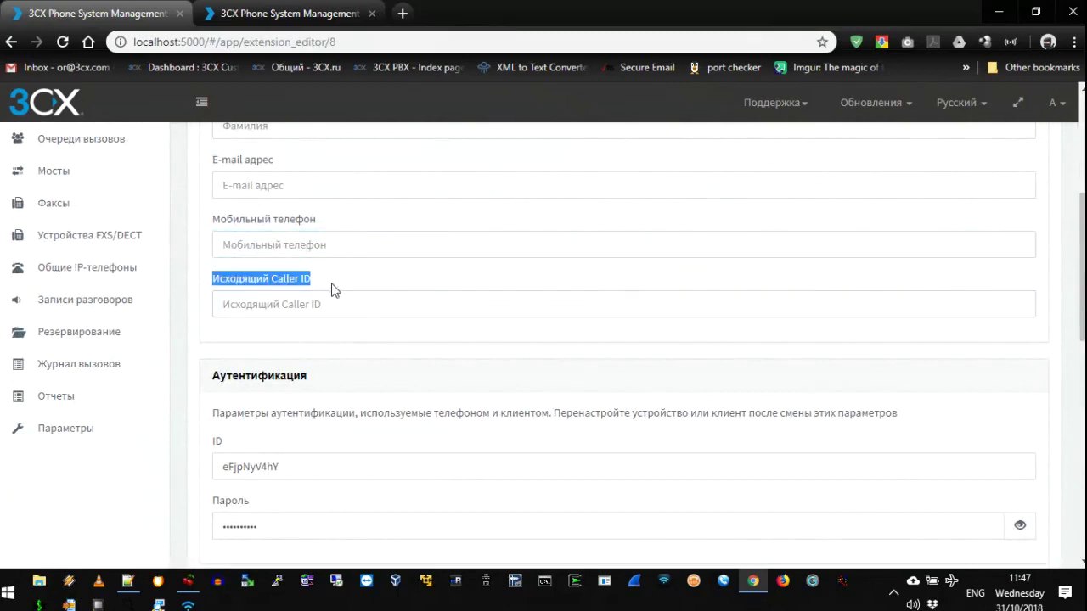
{"action": "left_click", "coordinate": [255, 307]}
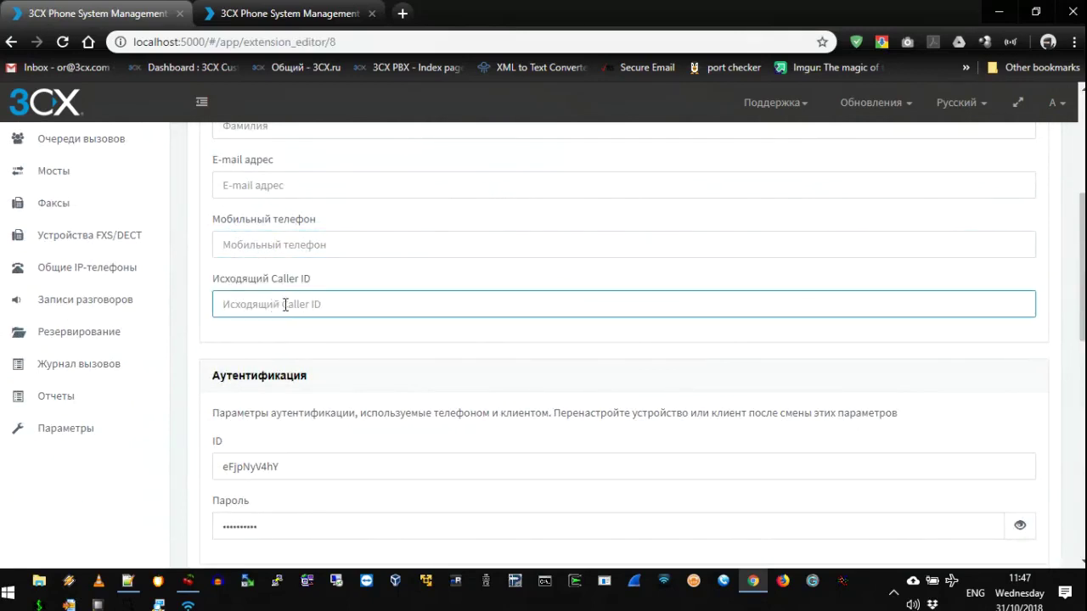
{"action": "type", "text": "123456"}
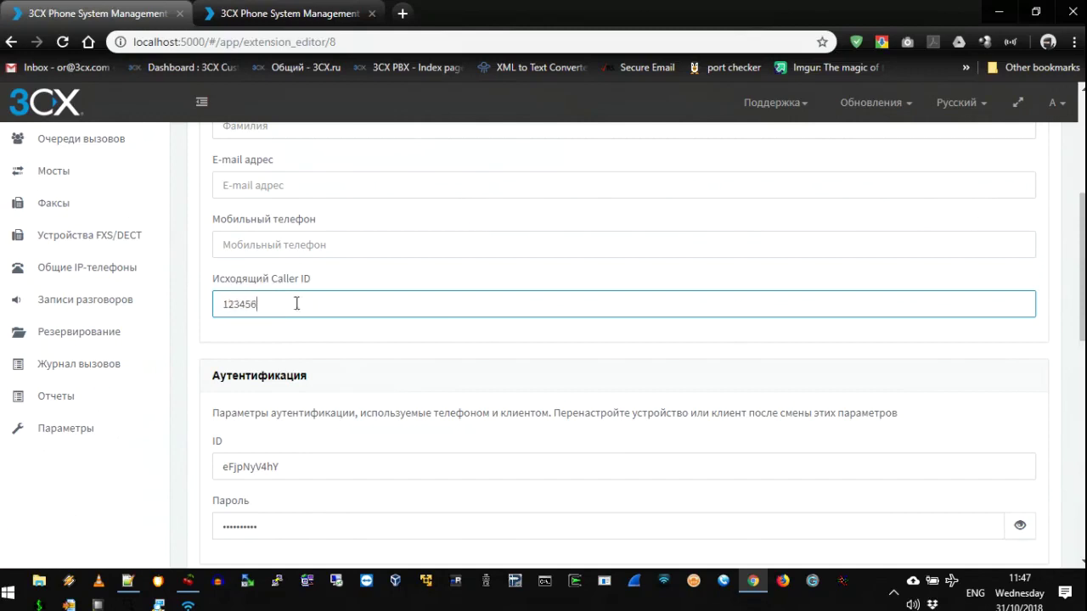
{"action": "scroll", "coordinate": [371, 340], "scroll_direction": "up", "scroll_amount": 4}
{"action": "left_click", "coordinate": [318, 151]}
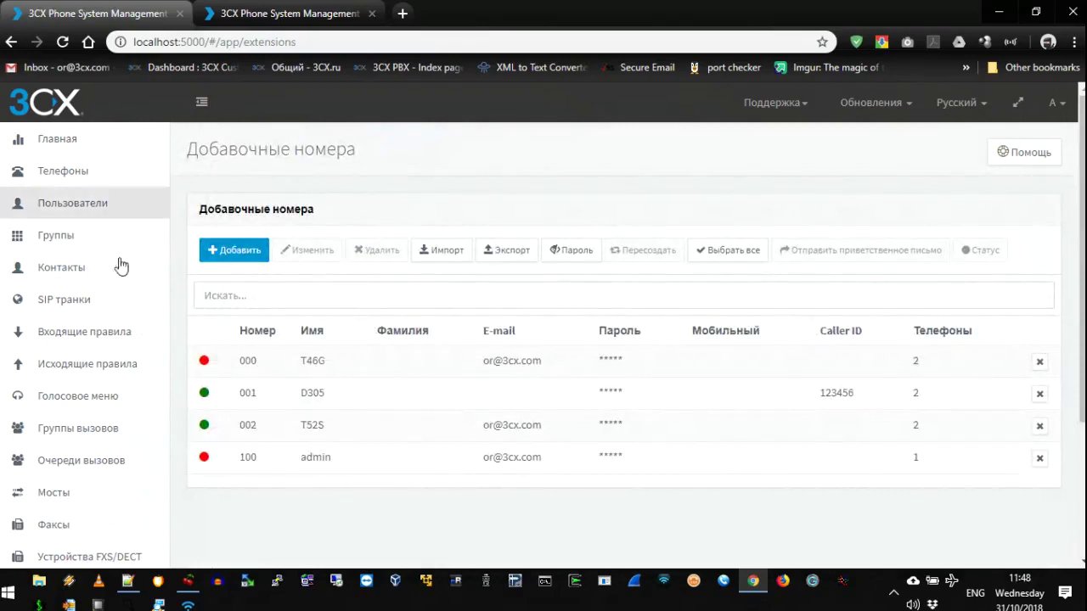
Reopen the CallCentric trunk's outbound parameters and examine the variable options for Remote Party ID - Calling Party : User Part.
{"action": "left_click", "coordinate": [56, 300]}
{"action": "double_click", "coordinate": [289, 423]}
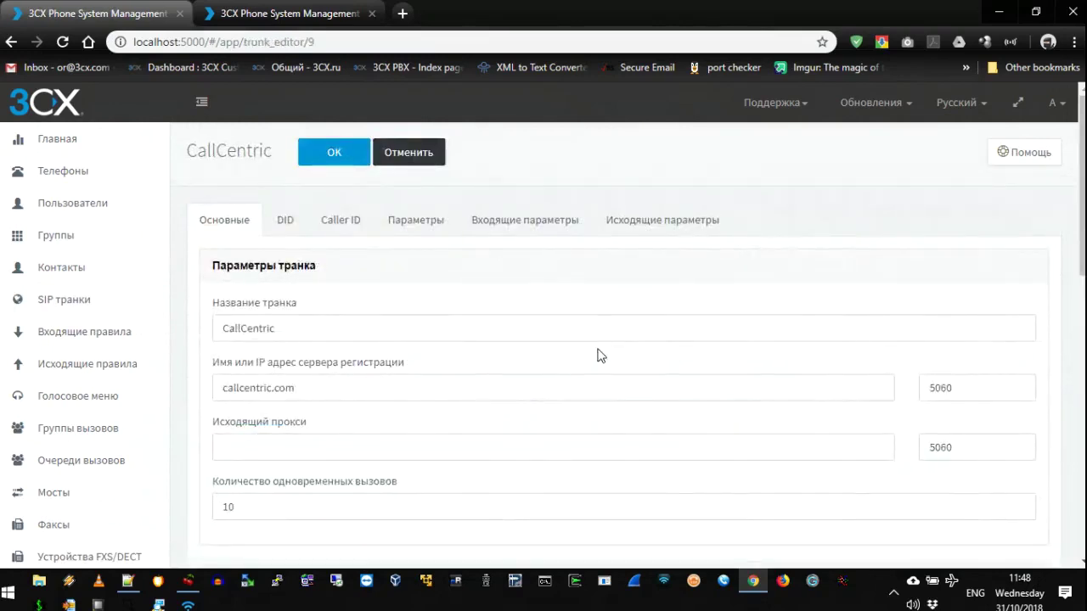
{"action": "left_click", "coordinate": [671, 221]}
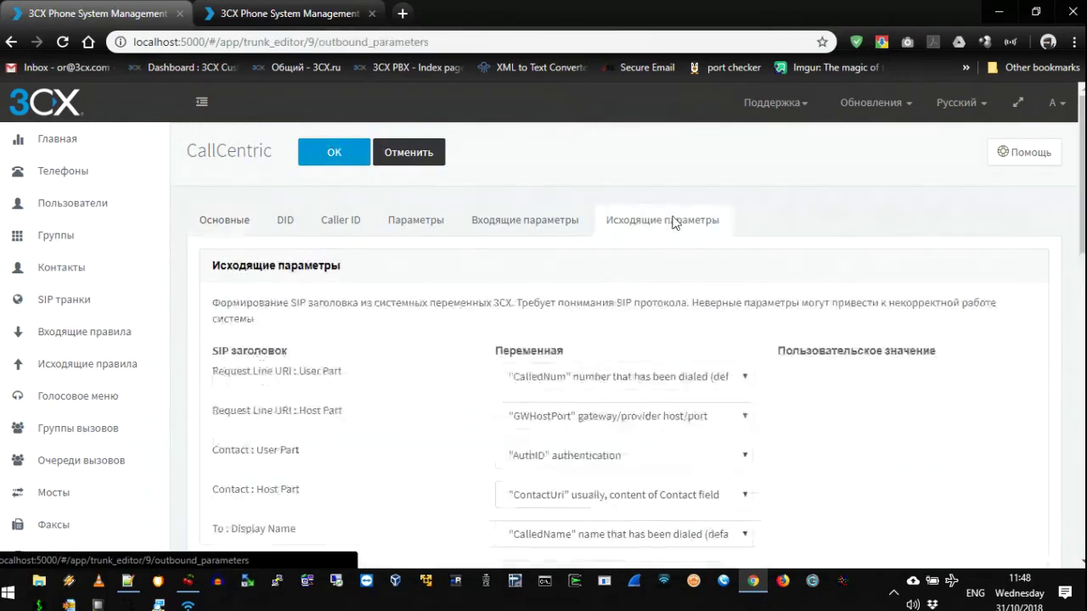
{"action": "scroll", "coordinate": [668, 203], "scroll_direction": "down", "scroll_amount": 3}
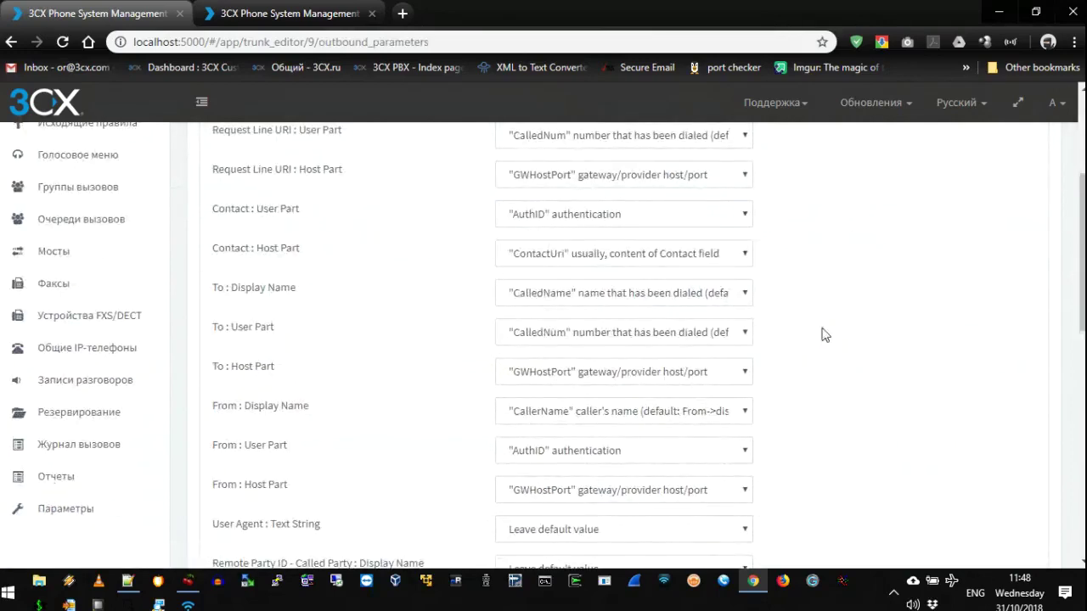
{"action": "scroll", "coordinate": [833, 336], "scroll_direction": "down", "scroll_amount": 1}
{"action": "scroll", "coordinate": [832, 335], "scroll_direction": "down", "scroll_amount": 2}
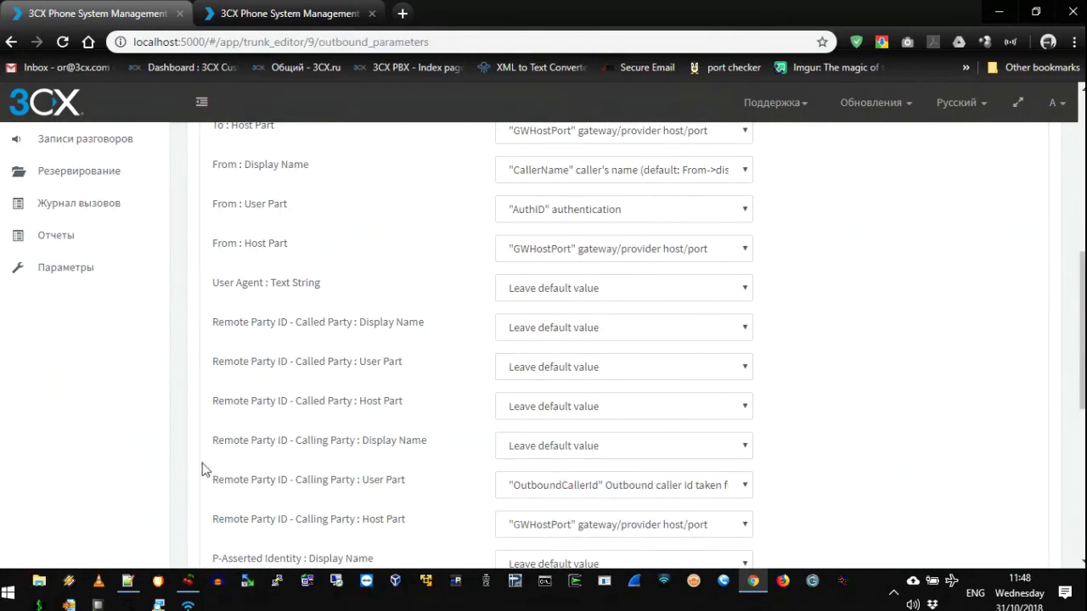
{"action": "left_click_drag", "start_coordinate": [214, 482], "coordinate": [402, 489]}
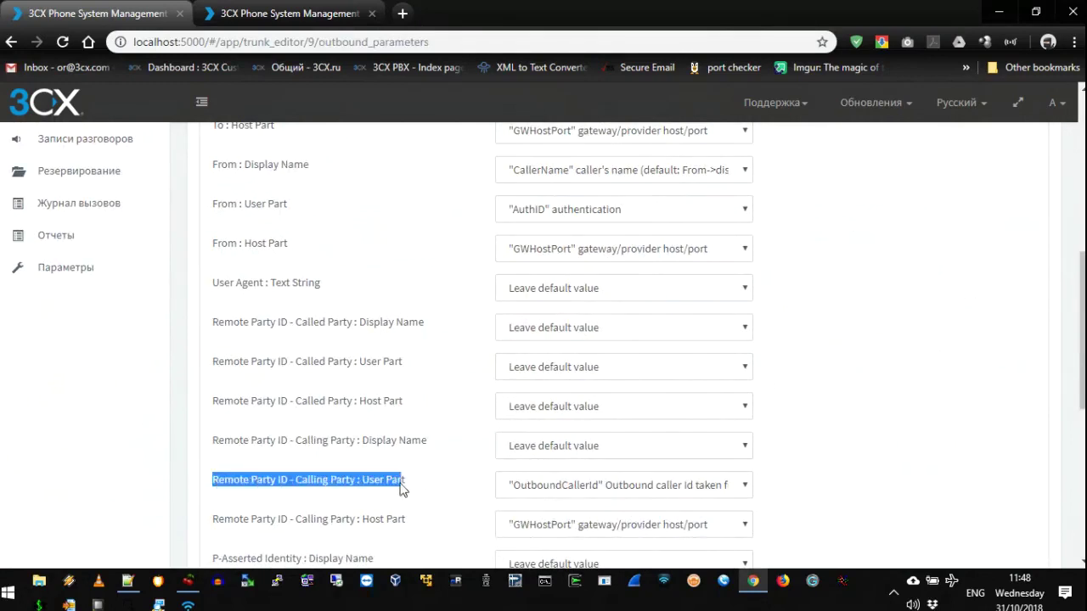
{"action": "left_click", "coordinate": [603, 487]}
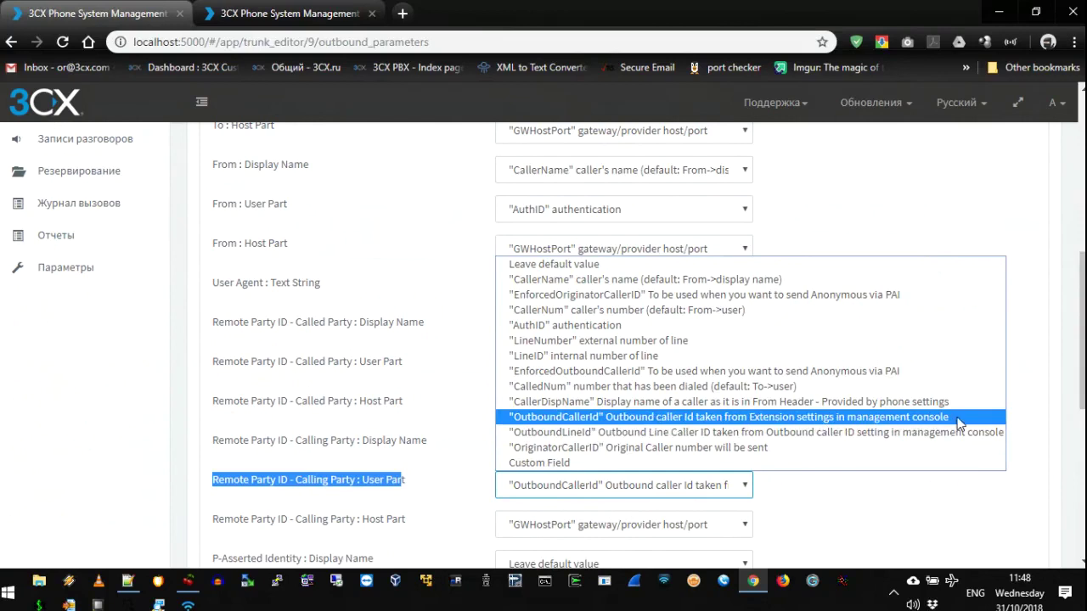
{"action": "left_click", "coordinate": [212, 485]}
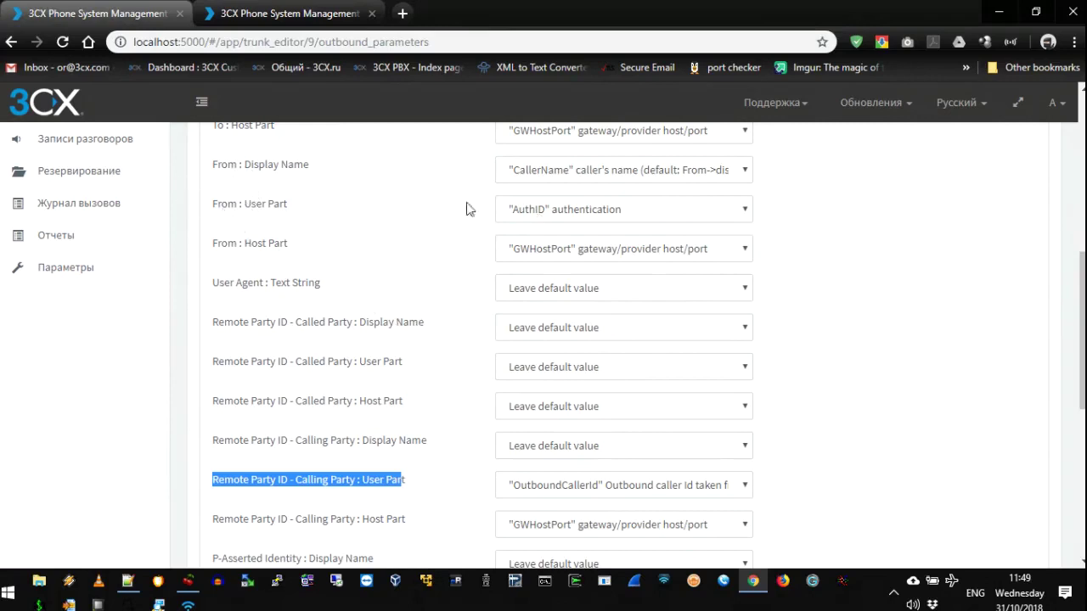
Examine the variable options for the From : User Part header without changing the selection.
{"action": "left_click", "coordinate": [596, 214]}
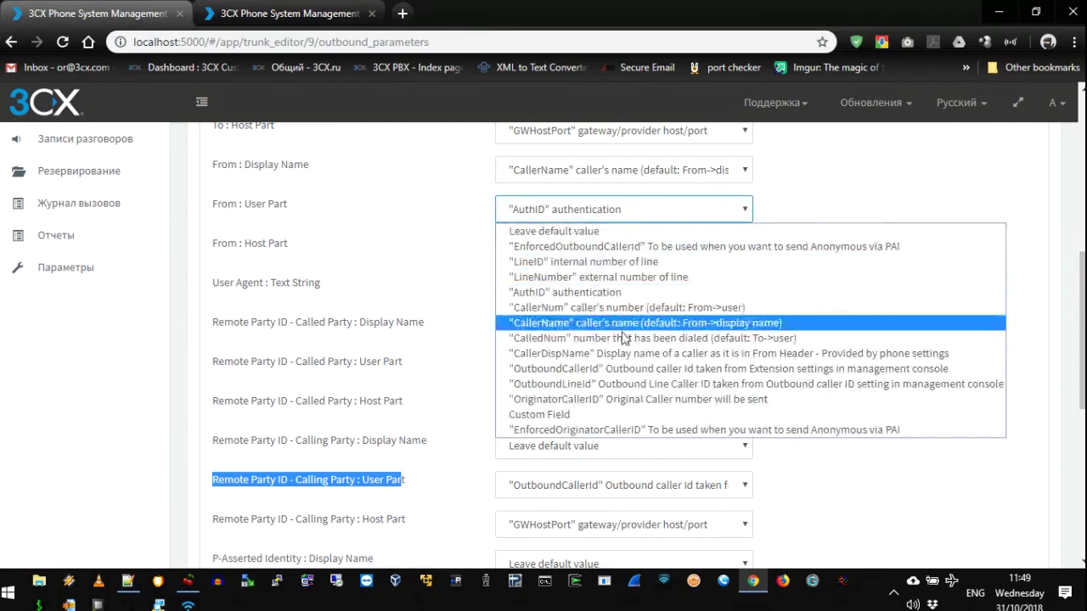
{"action": "left_click", "coordinate": [928, 536]}
{"action": "scroll", "coordinate": [929, 532], "scroll_direction": "up", "scroll_amount": 1}
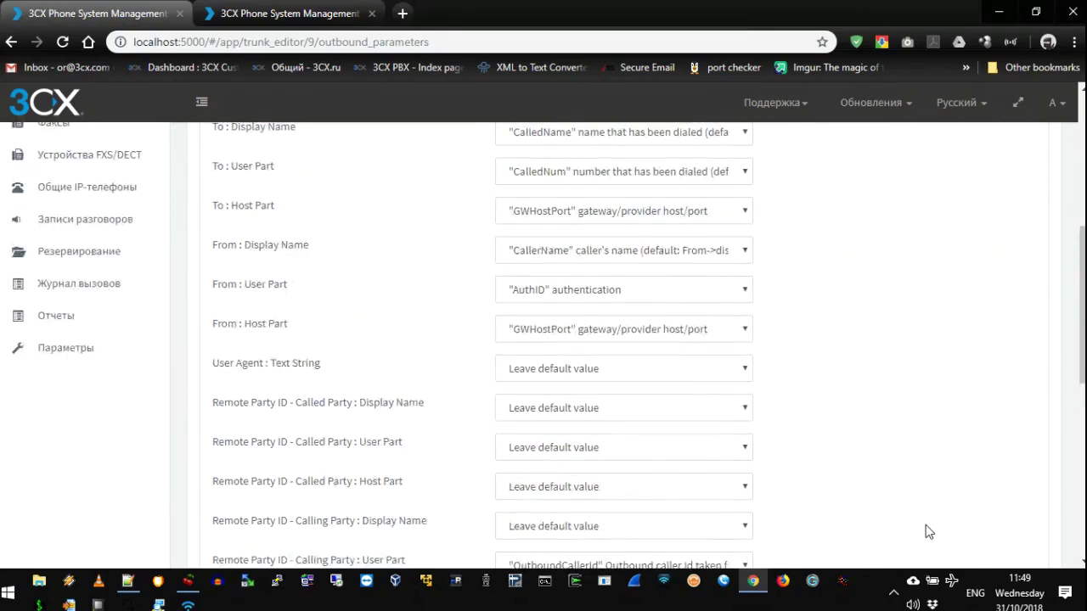
{"action": "scroll", "coordinate": [928, 532], "scroll_direction": "up", "scroll_amount": 5}
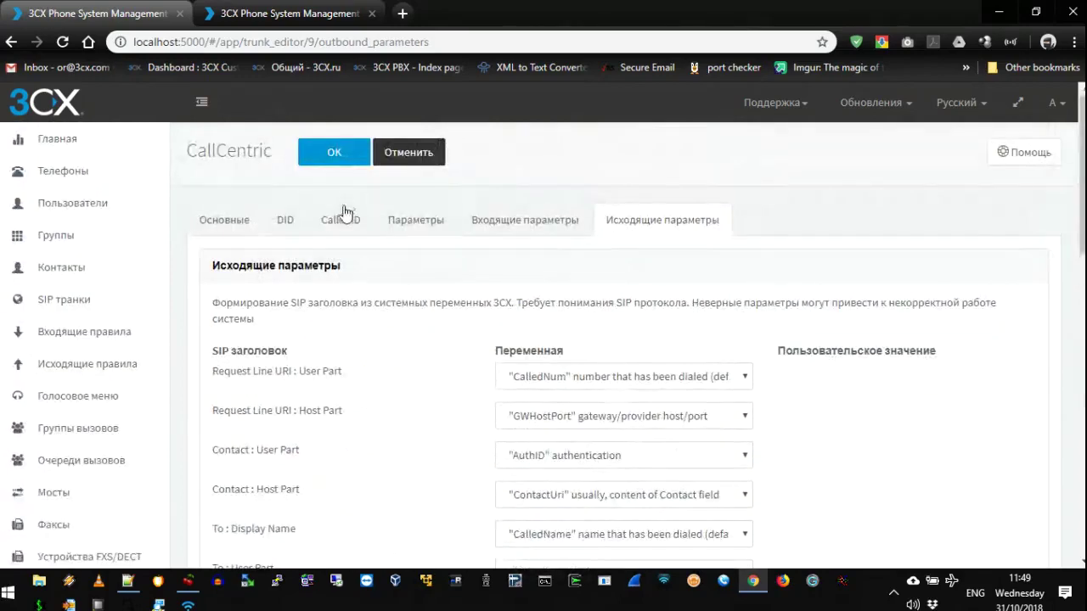
Inspect the trunk's default outbound Caller ID field and its SIP User ID in the authentication settings.
{"action": "left_click", "coordinate": [344, 214]}
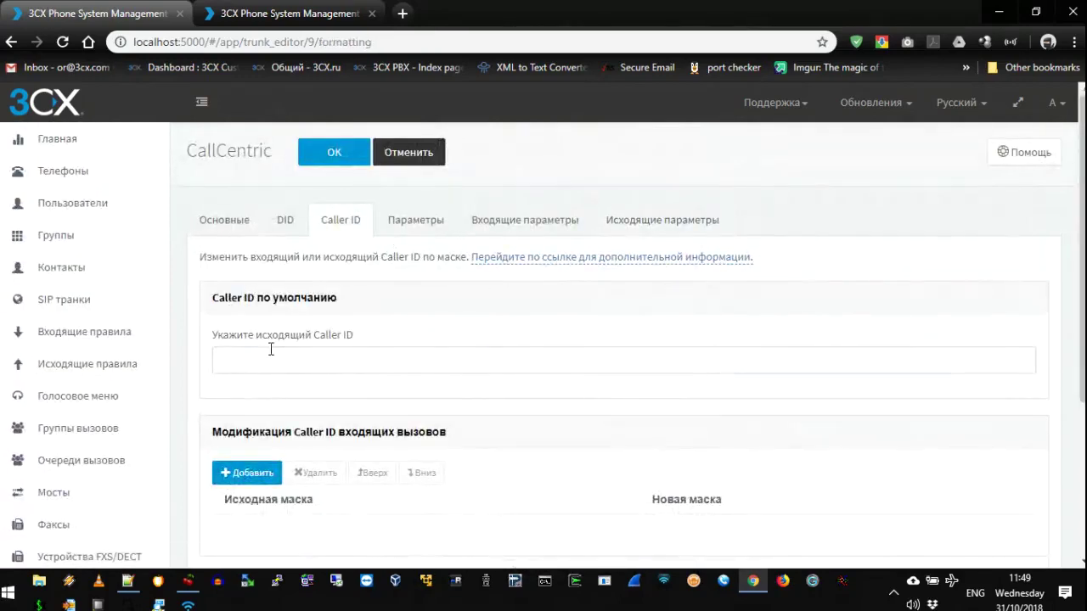
{"action": "left_click", "coordinate": [271, 349]}
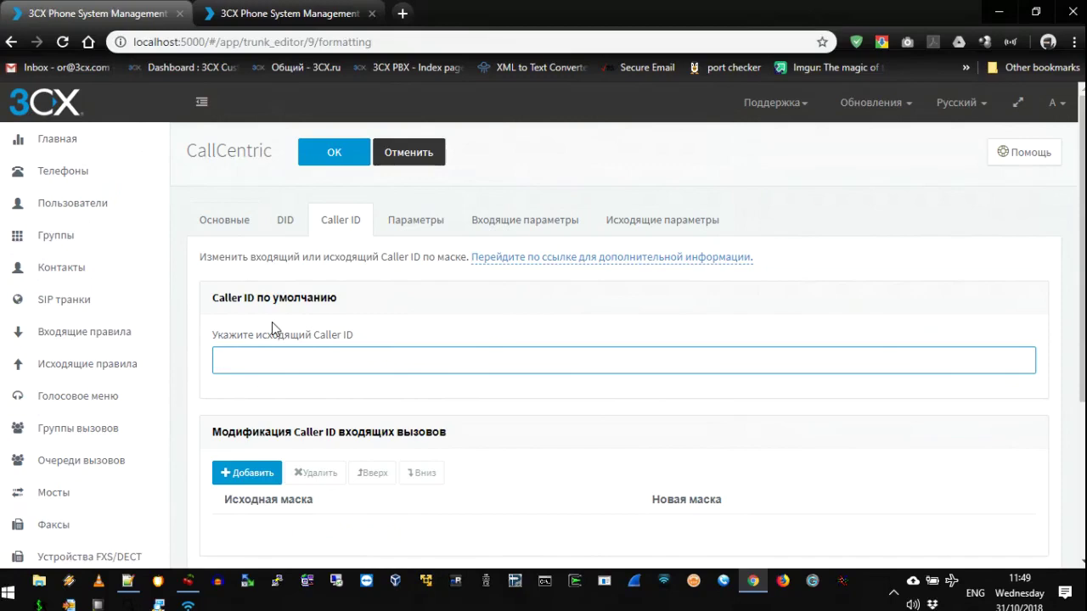
{"action": "left_click", "coordinate": [223, 223]}
{"action": "scroll", "coordinate": [275, 442], "scroll_direction": "down", "scroll_amount": 3}
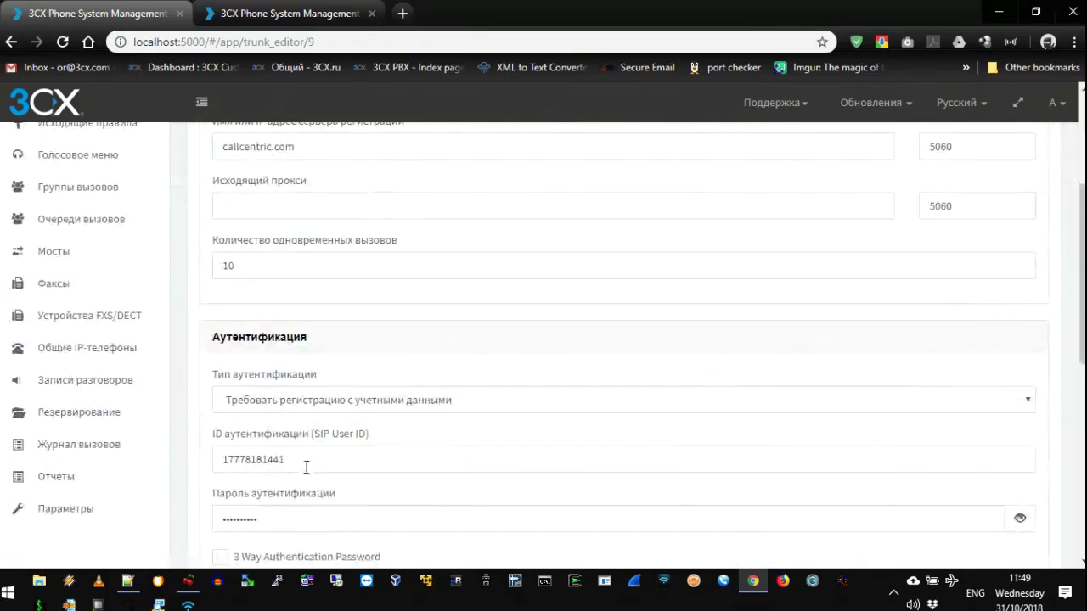
{"action": "double_click", "coordinate": [225, 459]}
{"action": "scroll", "coordinate": [371, 437], "scroll_direction": "up", "scroll_amount": 5}
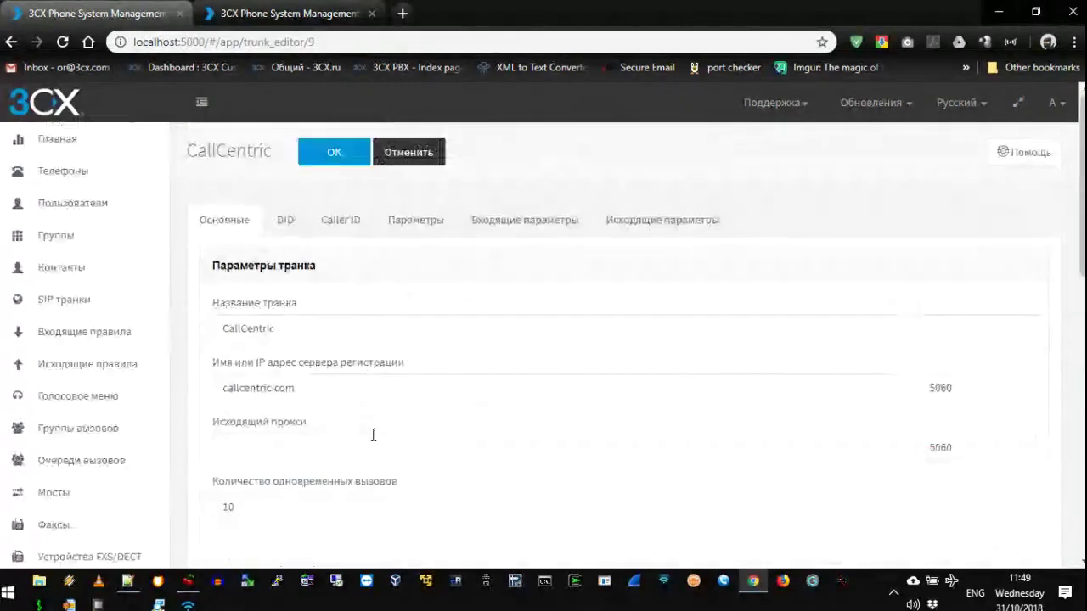
{"action": "left_click", "coordinate": [340, 220]}
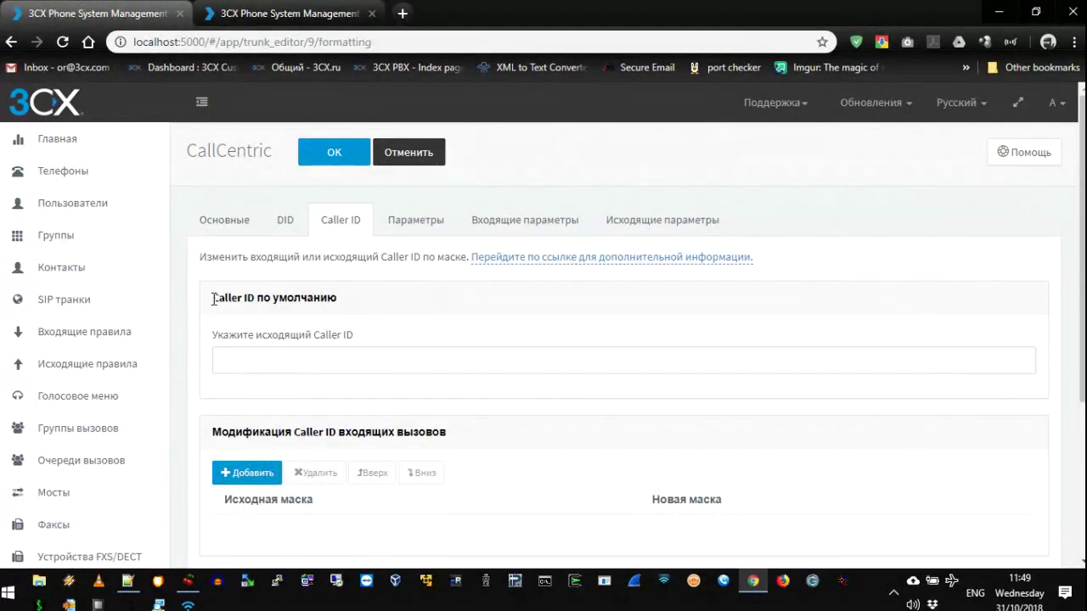
{"action": "left_click_drag", "start_coordinate": [211, 296], "coordinate": [357, 304]}
{"action": "left_click", "coordinate": [282, 363]}
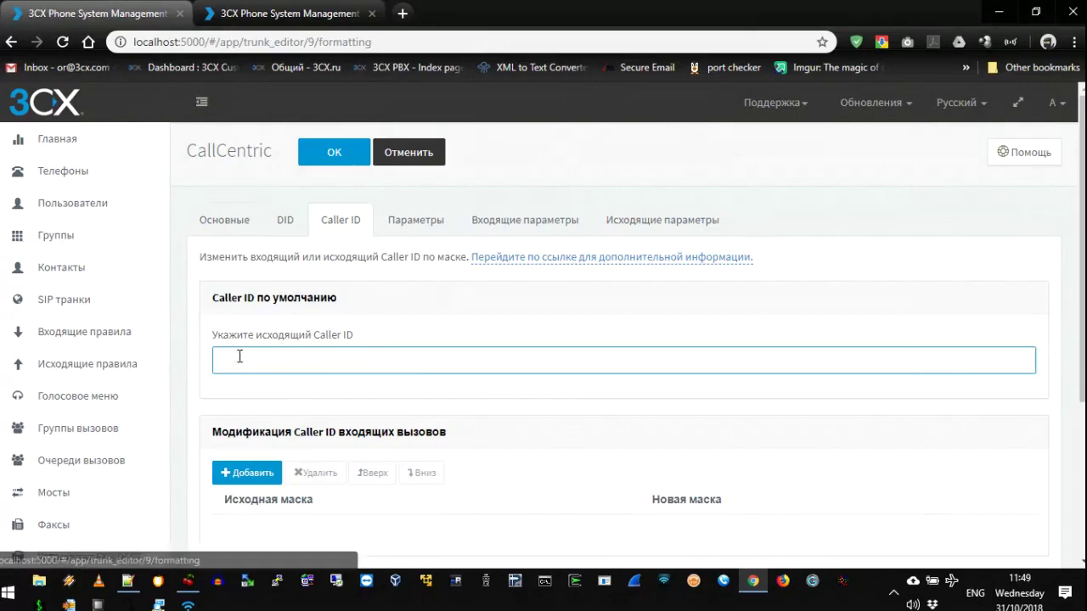
Try "OutboundLineId" as the variable for Remote Party ID - Calling Party : User Part and discard the trunk changes.
{"action": "left_click", "coordinate": [661, 227]}
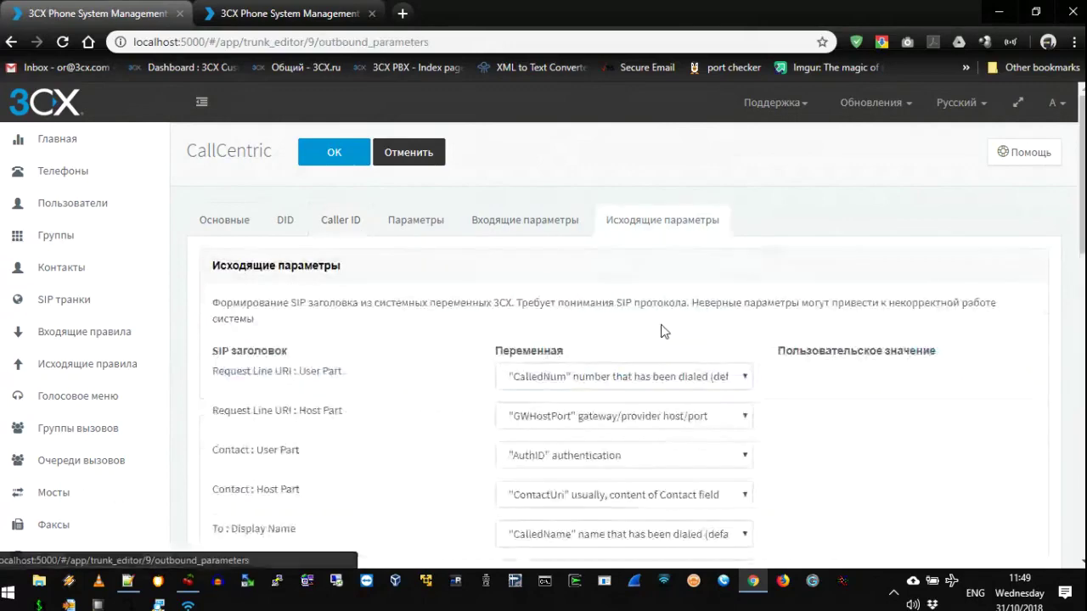
{"action": "scroll", "coordinate": [629, 253], "scroll_direction": "down", "scroll_amount": 10}
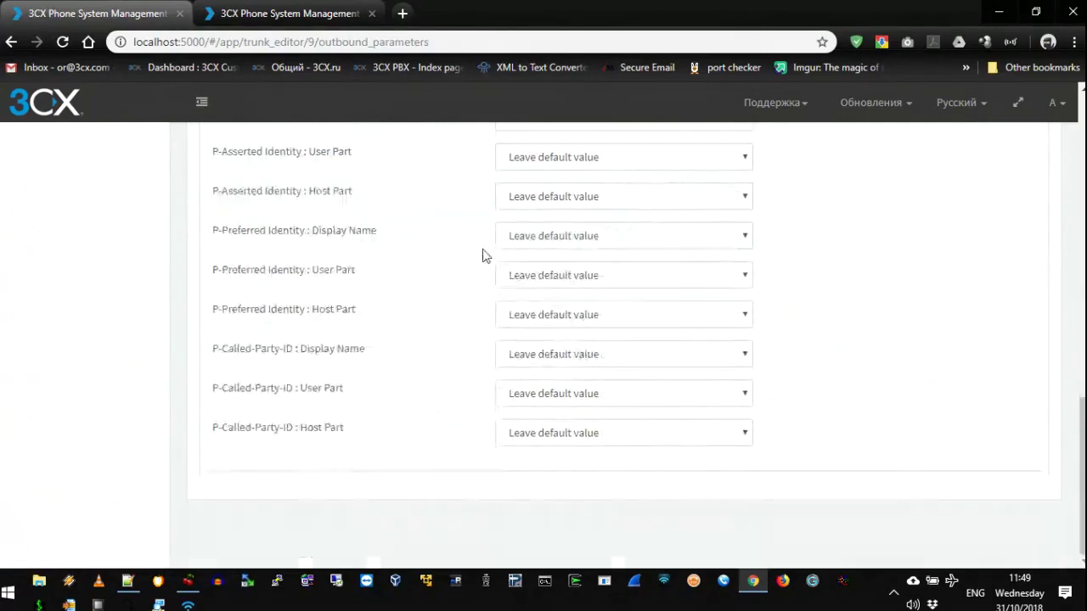
{"action": "scroll", "coordinate": [543, 306], "scroll_direction": "up", "scroll_amount": 5}
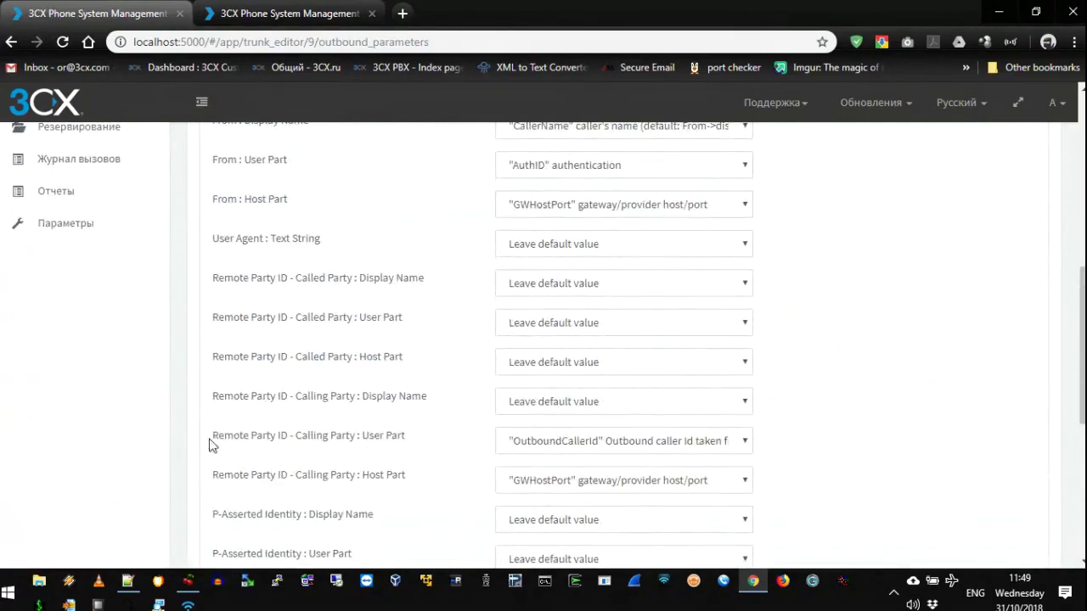
{"action": "left_click", "coordinate": [535, 446]}
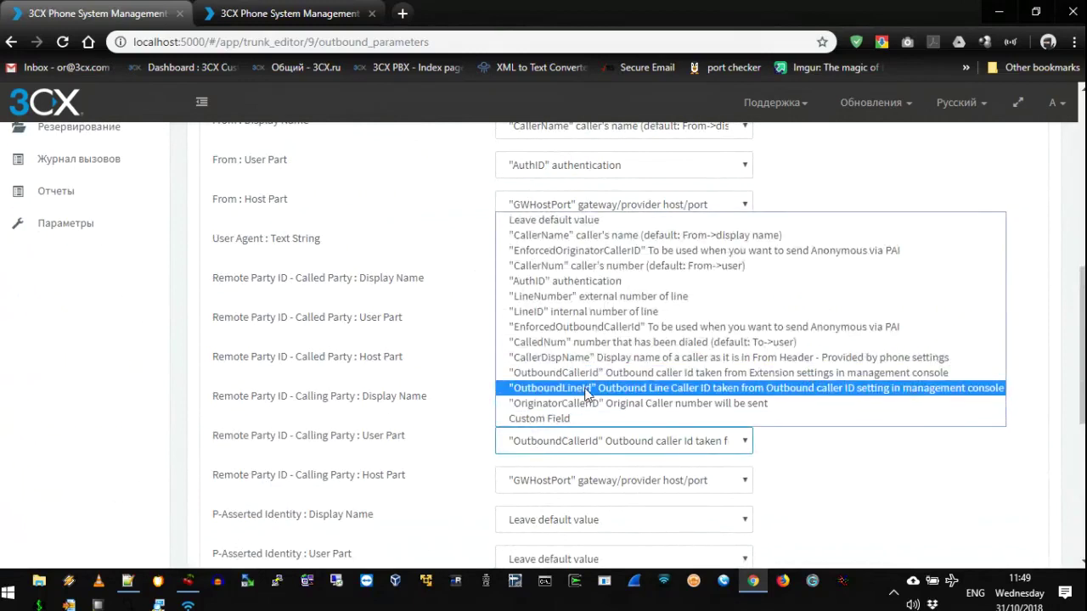
{"action": "left_click", "coordinate": [781, 388]}
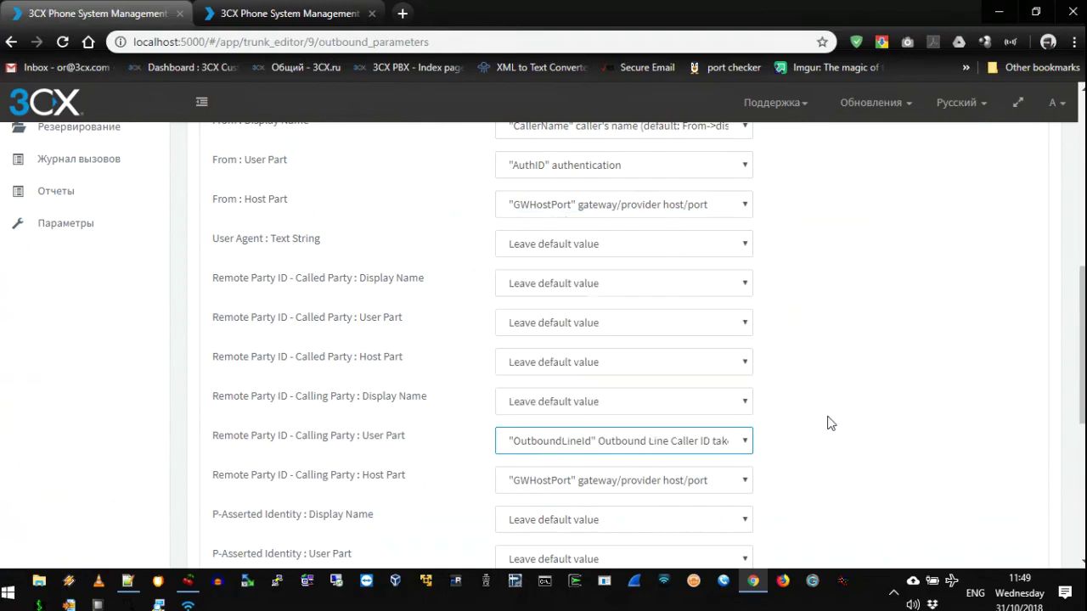
{"action": "scroll", "coordinate": [817, 427], "scroll_direction": "up", "scroll_amount": 5}
{"action": "scroll", "coordinate": [842, 439], "scroll_direction": "up", "scroll_amount": 2}
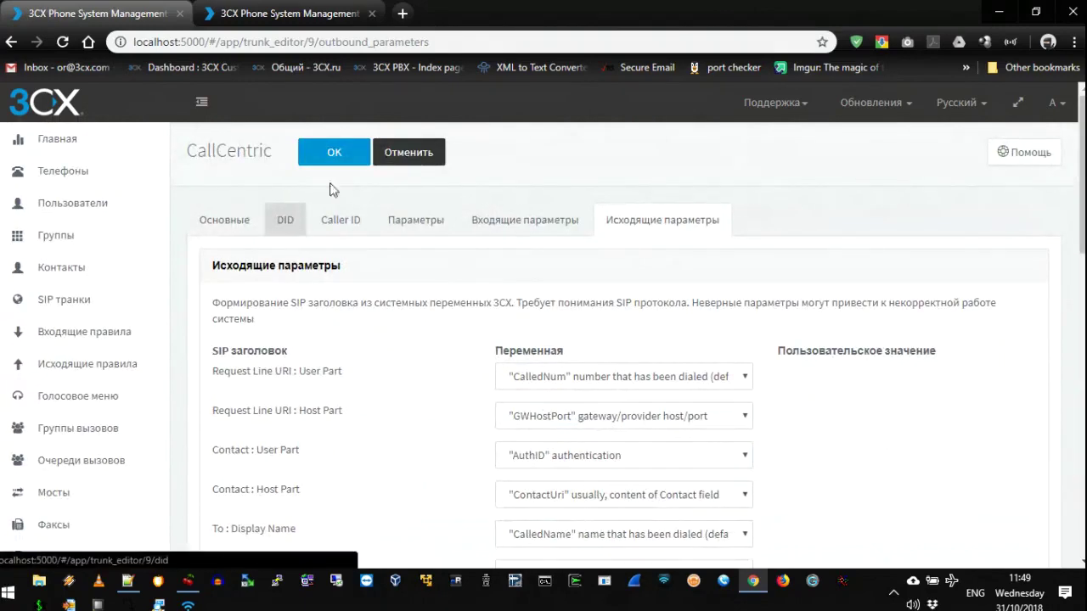
{"action": "left_click", "coordinate": [416, 168]}
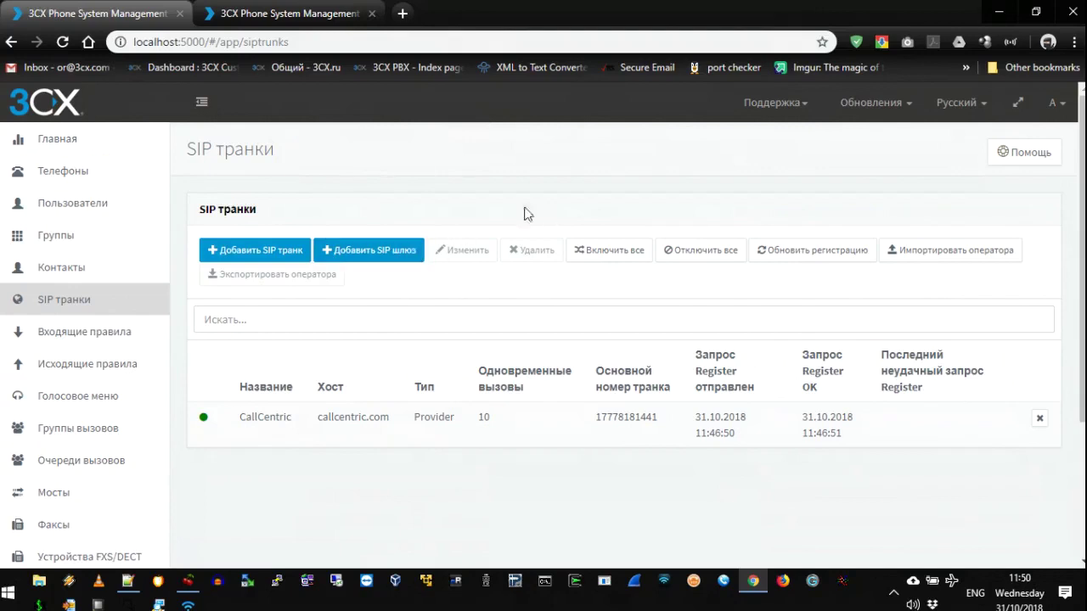
Open the PBX settings and start a new entry in the emergency numbers section.
{"action": "scroll", "coordinate": [348, 211], "scroll_direction": "down", "scroll_amount": 3}
{"action": "left_click", "coordinate": [79, 560]}
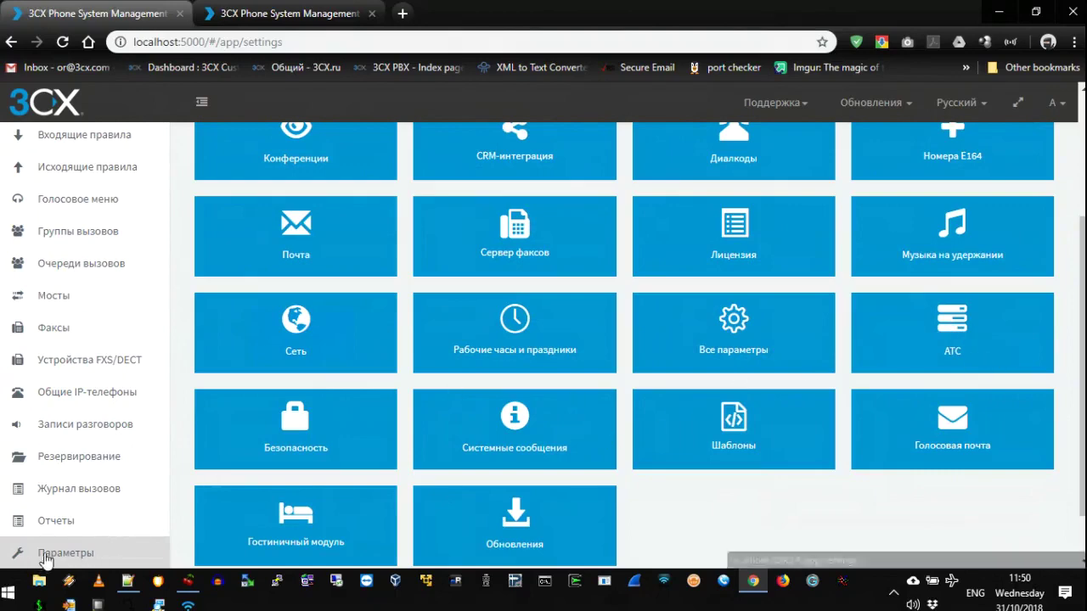
{"action": "left_click", "coordinate": [947, 339]}
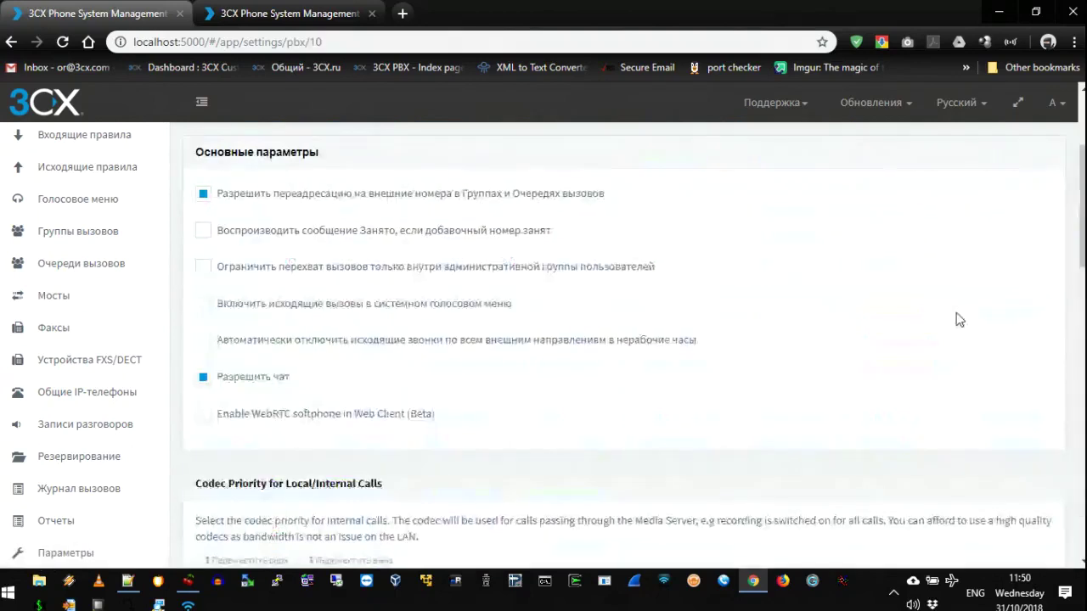
{"action": "scroll", "coordinate": [422, 310], "scroll_direction": "down", "scroll_amount": 15}
{"action": "scroll", "coordinate": [408, 323], "scroll_direction": "down", "scroll_amount": 4}
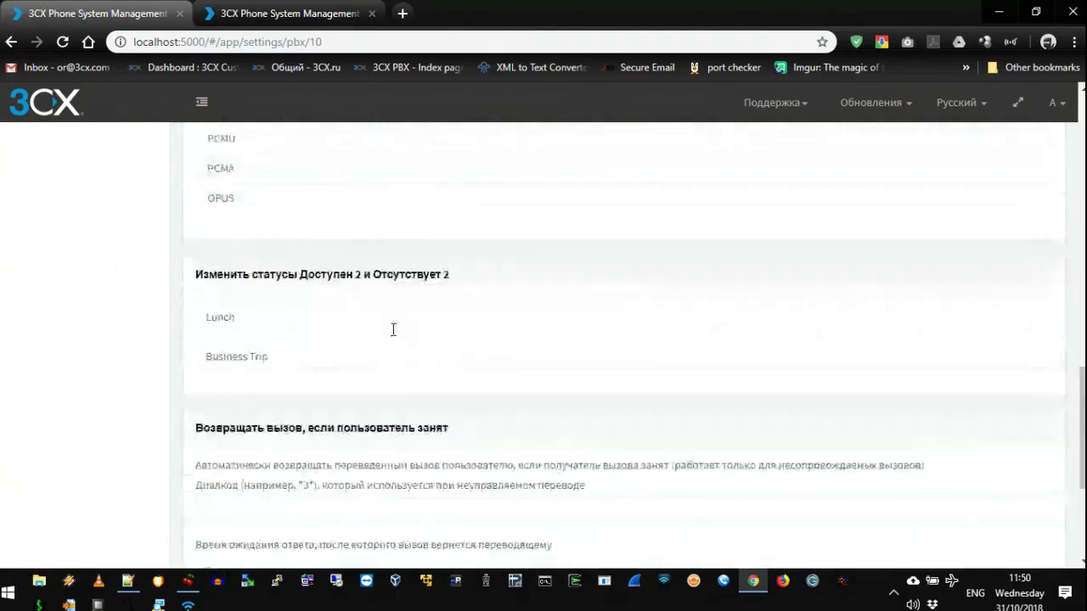
{"action": "left_click_drag", "start_coordinate": [190, 383], "coordinate": [374, 398]}
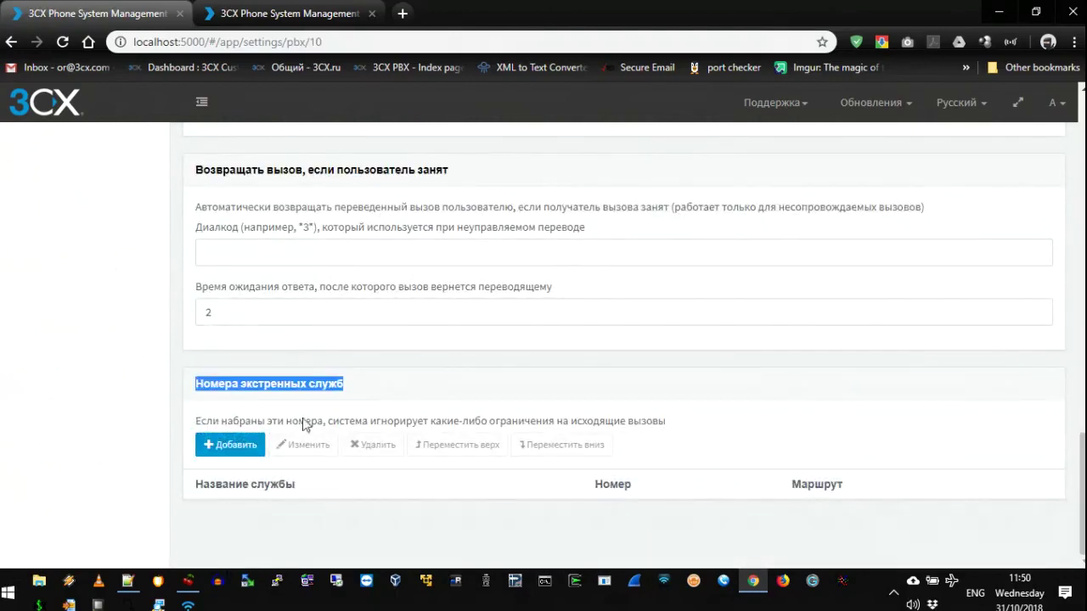
{"action": "left_click", "coordinate": [233, 448]}
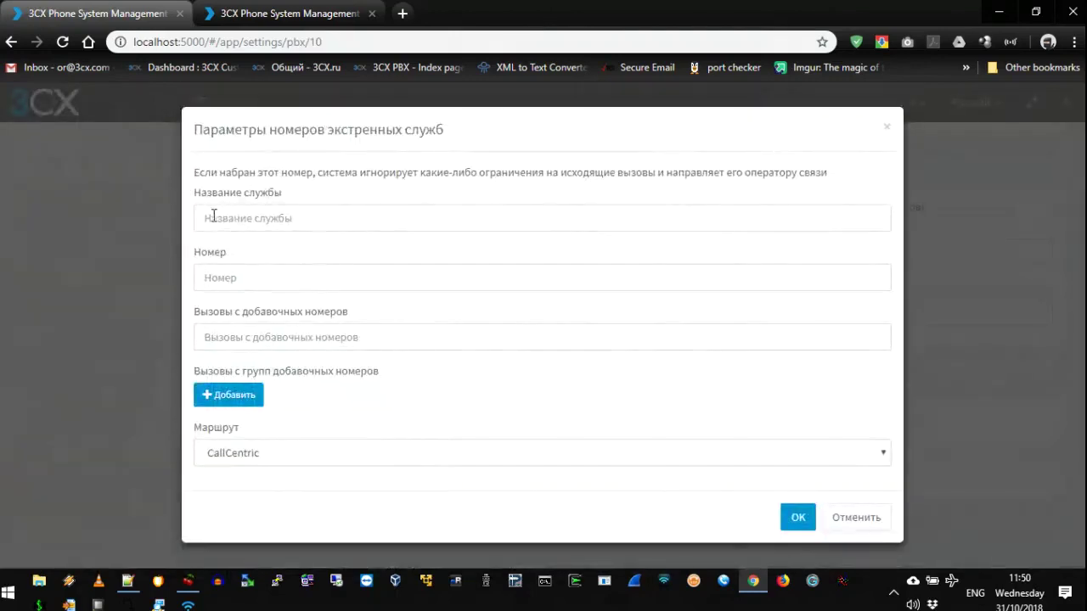
Examine the emergency entry's service name, number, calling extensions and extension groups fields without filling them in.
{"action": "left_click", "coordinate": [370, 218]}
{"action": "left_click", "coordinate": [204, 279]}
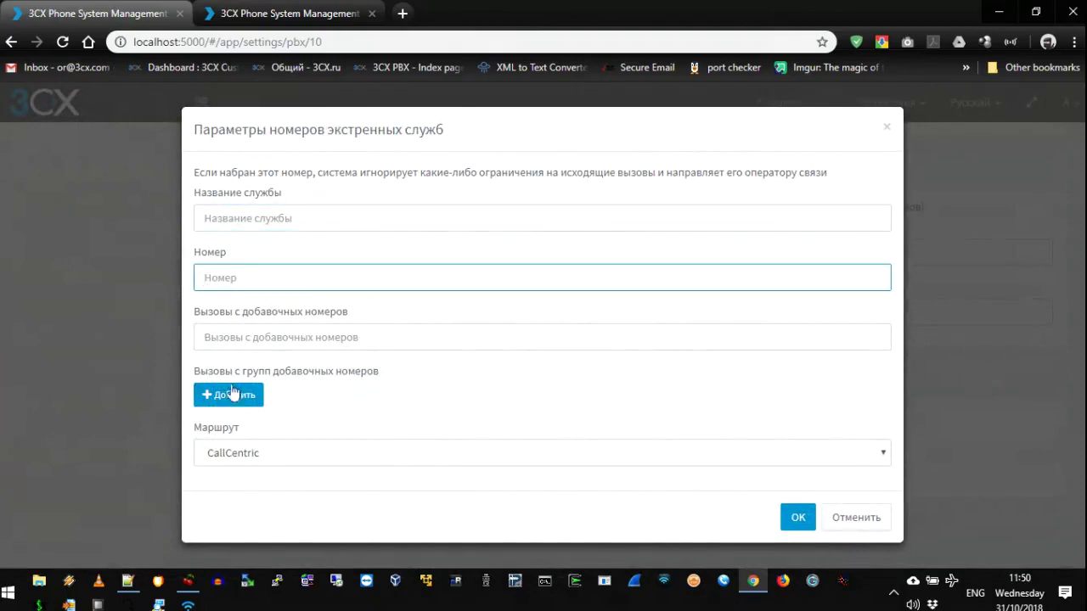
{"action": "left_click", "coordinate": [309, 347]}
{"action": "left_click_drag", "start_coordinate": [195, 314], "coordinate": [365, 318]}
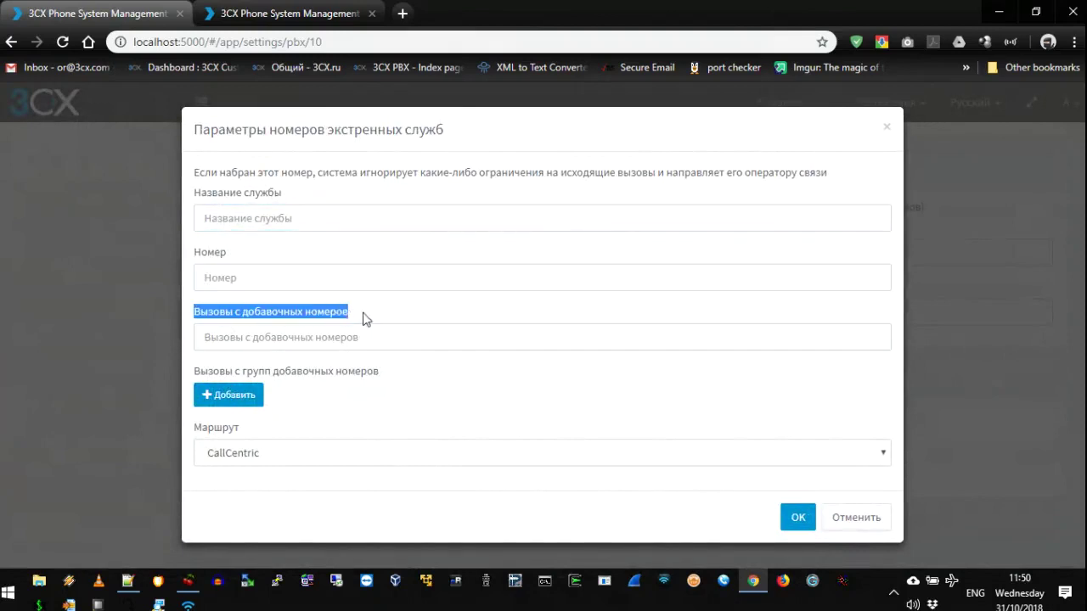
{"action": "left_click", "coordinate": [218, 336]}
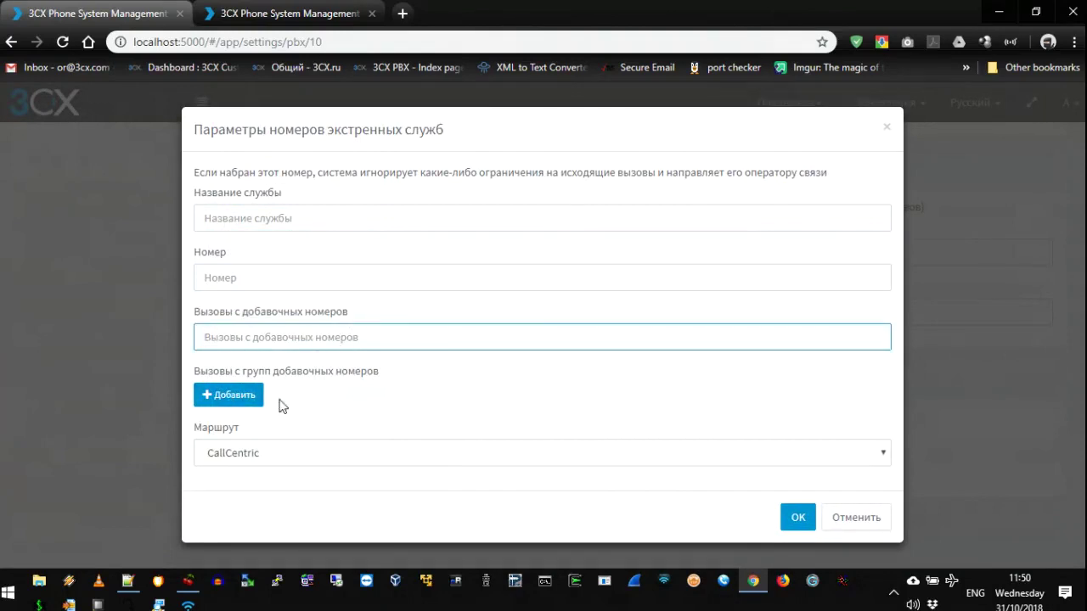
{"action": "left_click_drag", "start_coordinate": [201, 371], "coordinate": [271, 374]}
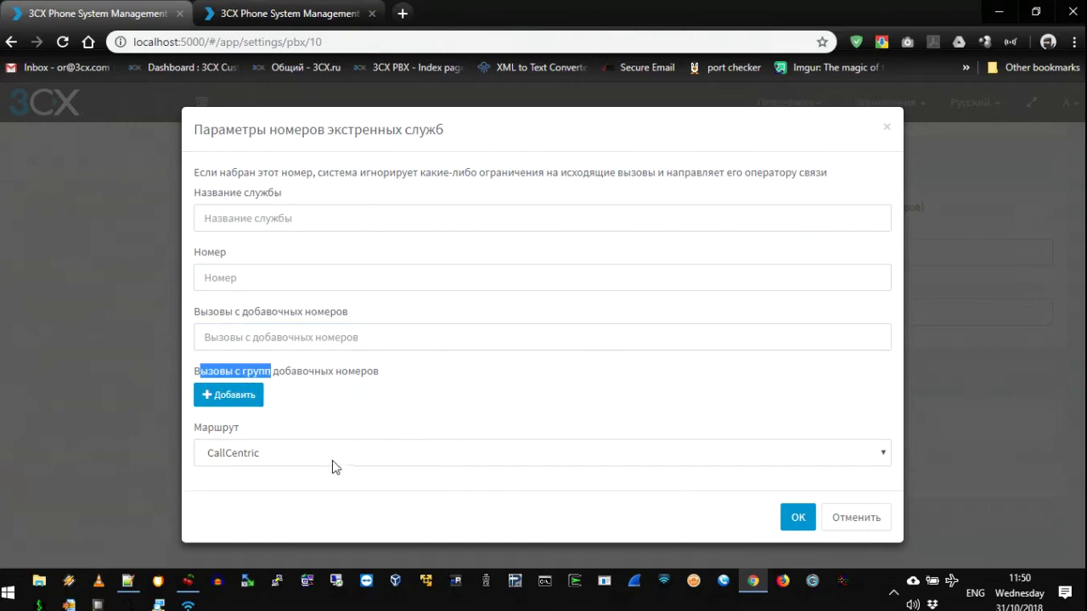
Examine the available routes for the emergency number, keep CallCentric selected, and cancel the entry.
{"action": "left_click", "coordinate": [332, 453]}
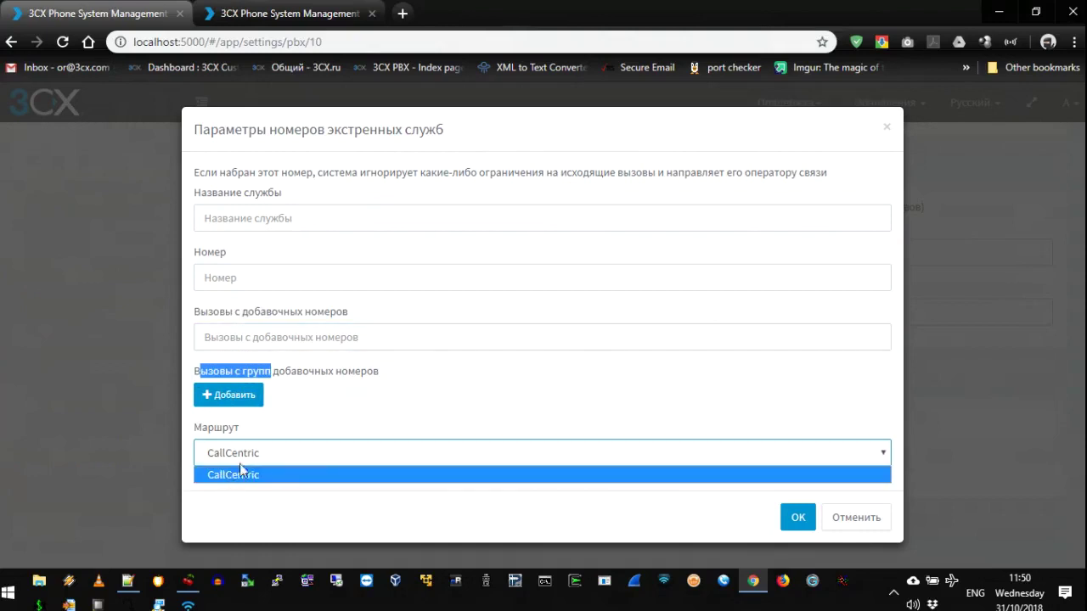
{"action": "left_click", "coordinate": [343, 423]}
{"action": "left_click", "coordinate": [232, 459]}
{"action": "left_click", "coordinate": [232, 460]}
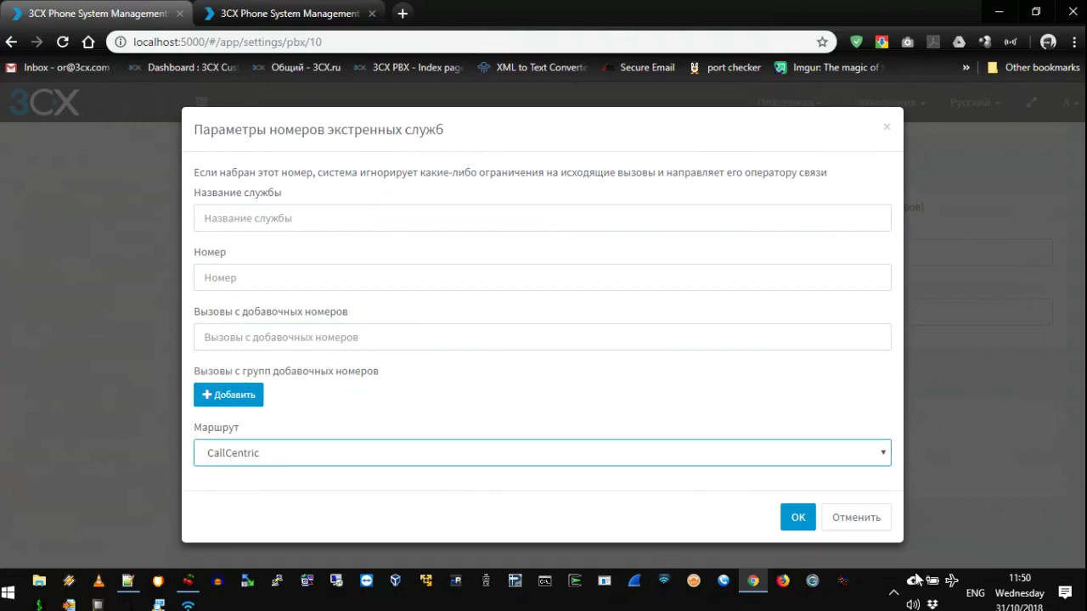
{"action": "left_click", "coordinate": [856, 517]}
{"action": "scroll", "coordinate": [790, 521], "scroll_direction": "up", "scroll_amount": 15}
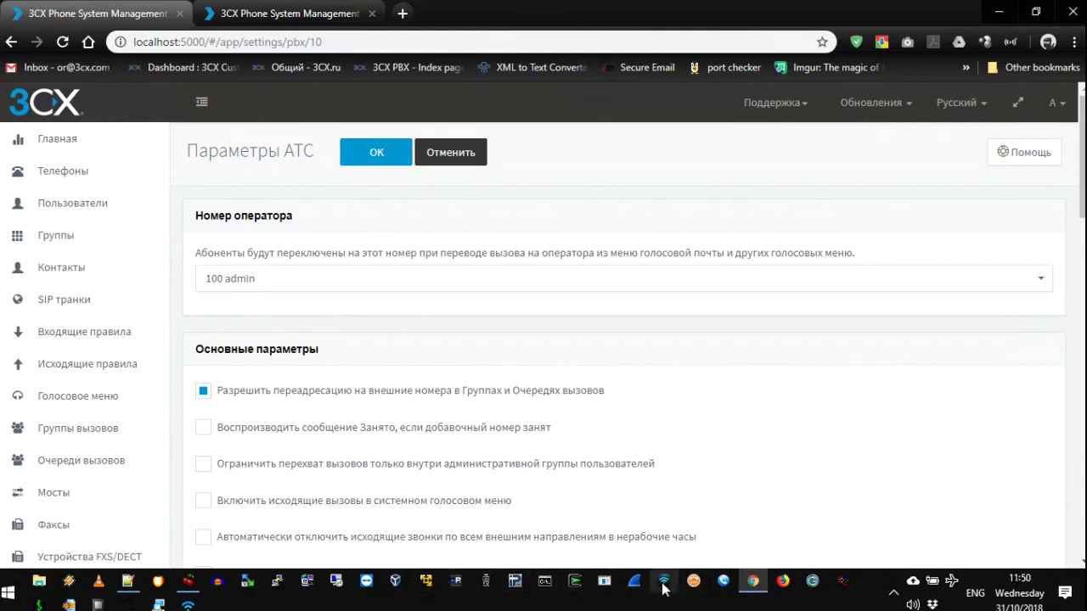
Return to the SIP trunk list and bring up the 3CXPhone softphone on top of it, showing its main menu.
{"action": "left_click", "coordinate": [73, 300]}
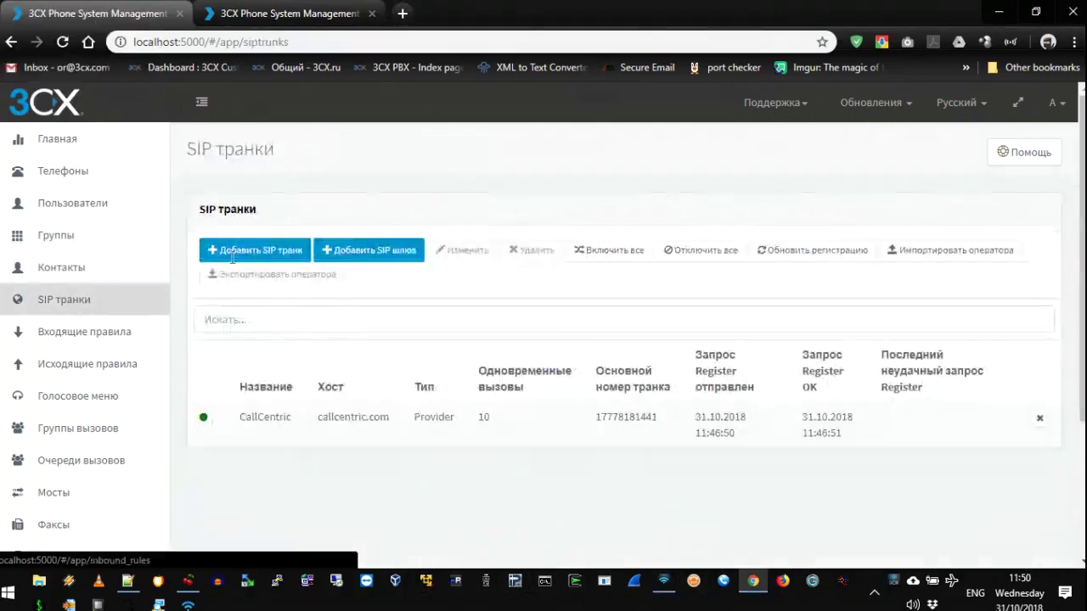
{"action": "left_click", "coordinate": [663, 581]}
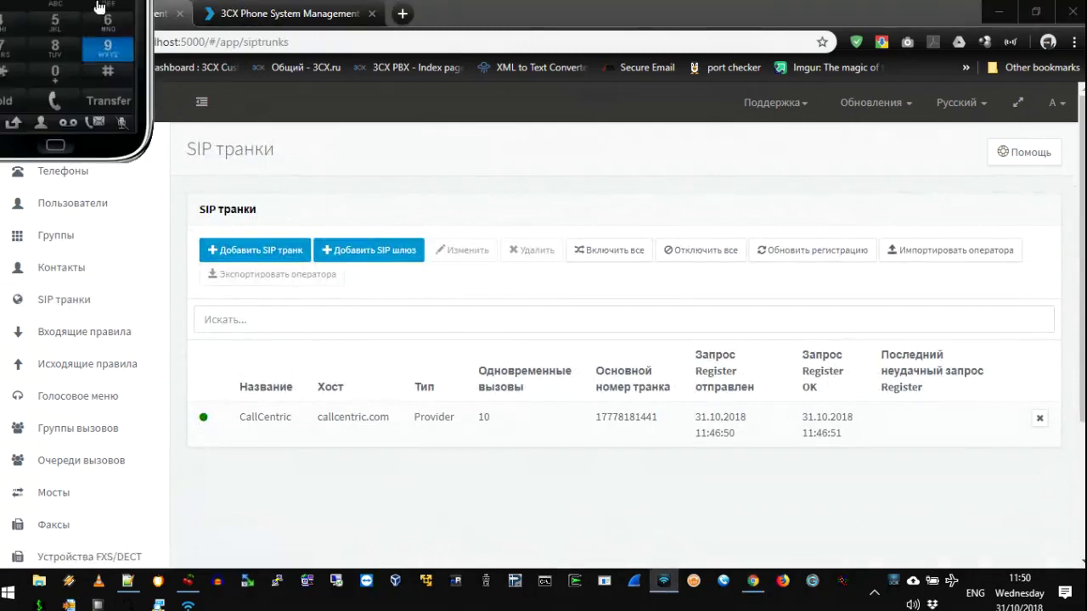
{"action": "left_click_drag", "start_coordinate": [126, 145], "coordinate": [1017, 360]}
{"action": "left_click", "coordinate": [958, 351]}
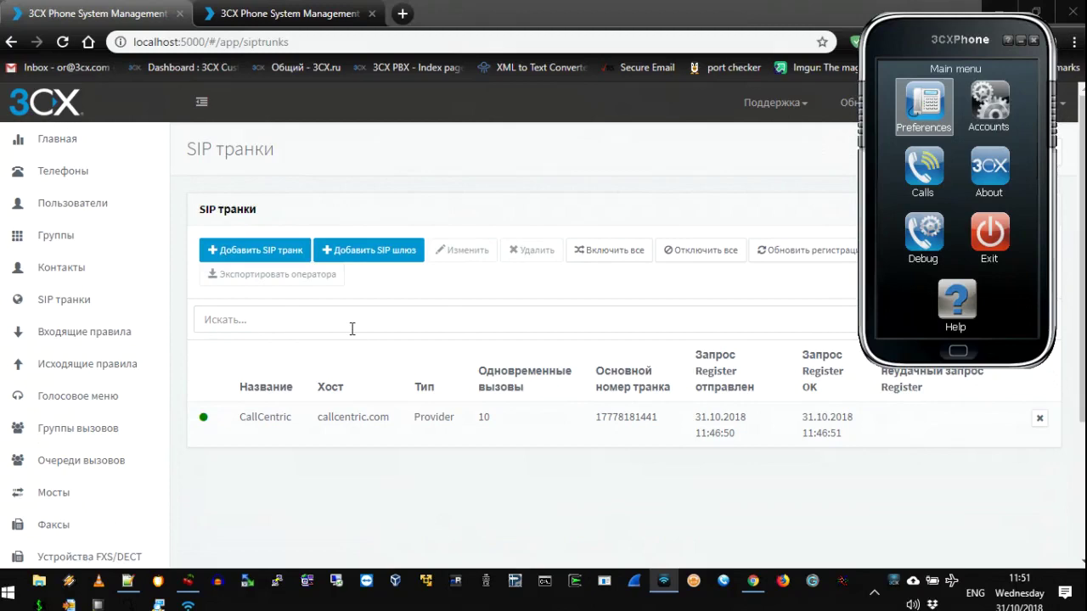
Try to copy the CallCentric trunk's main number directly from the SIP trunk list.
{"action": "left_click_drag", "start_coordinate": [600, 417], "coordinate": [637, 425]}
{"action": "right_click", "coordinate": [637, 425]}
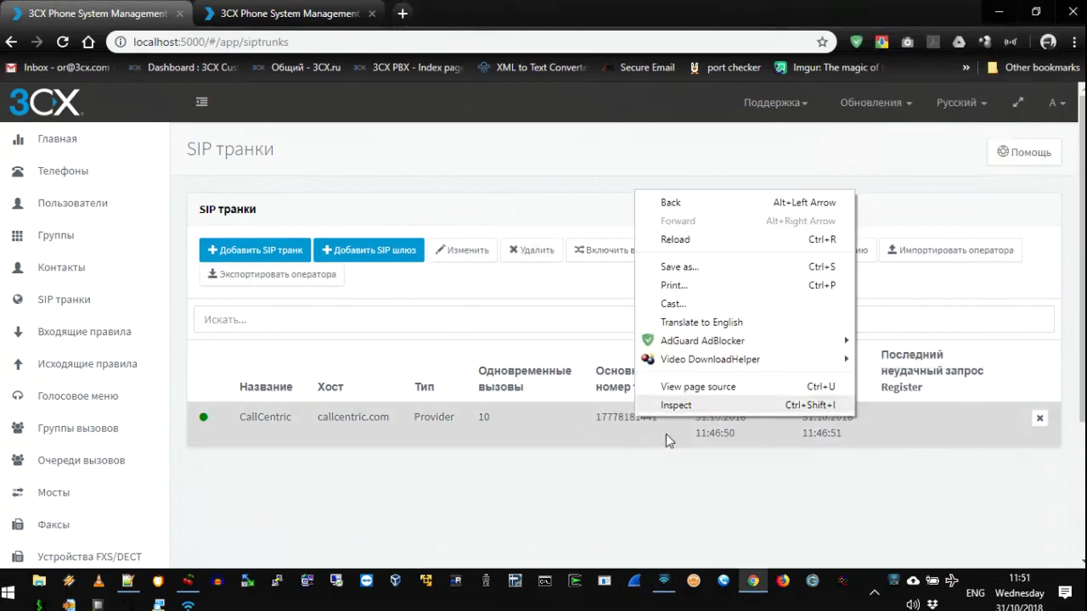
{"action": "left_click", "coordinate": [620, 432]}
{"action": "left_click_drag", "start_coordinate": [596, 417], "coordinate": [657, 429]}
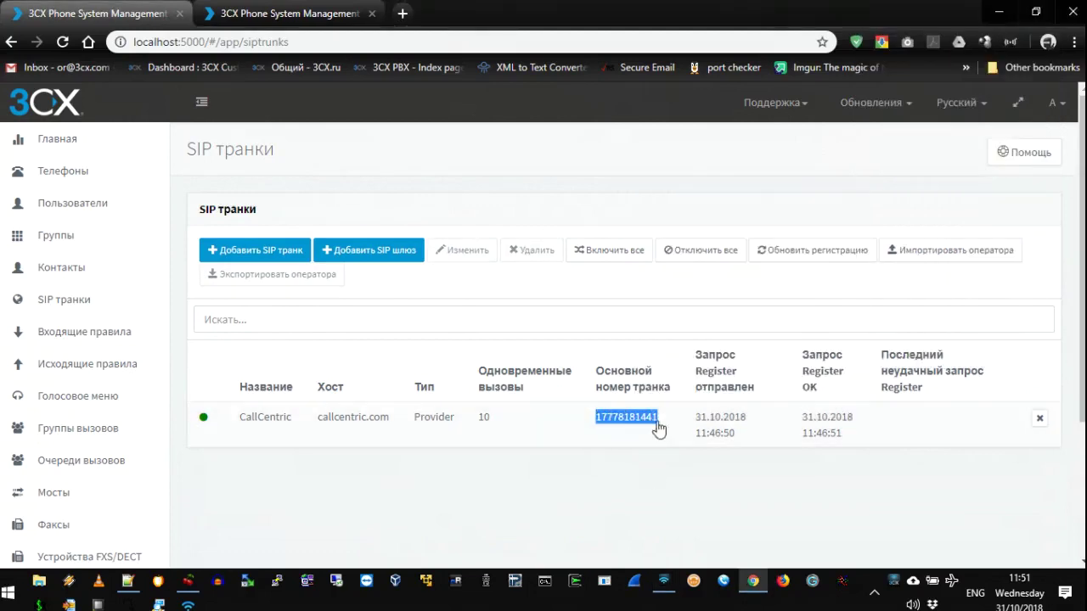
{"action": "right_click", "coordinate": [643, 422]}
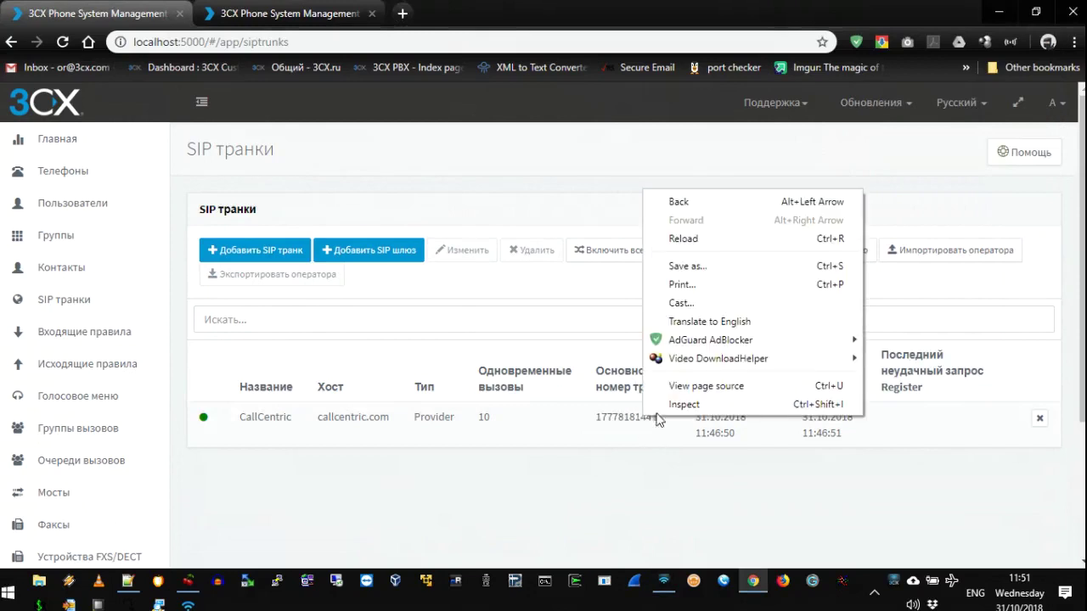
{"action": "left_click", "coordinate": [648, 502]}
Copy the SIP User ID from the CallCentric trunk's authentication settings and close the trunk editor.
{"action": "double_click", "coordinate": [625, 422]}
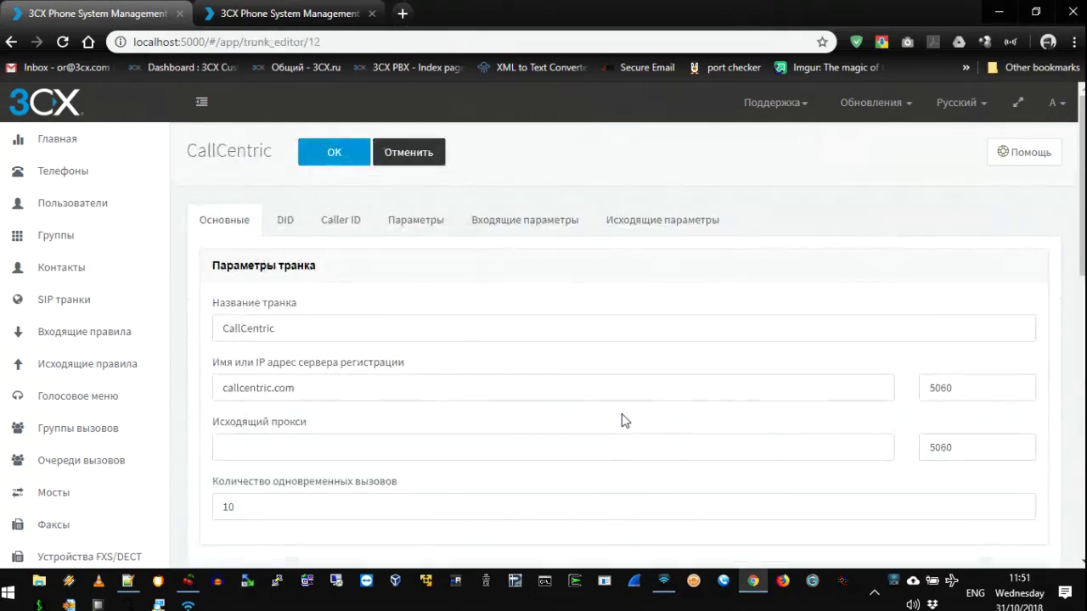
{"action": "scroll", "coordinate": [282, 439], "scroll_direction": "down", "scroll_amount": 4}
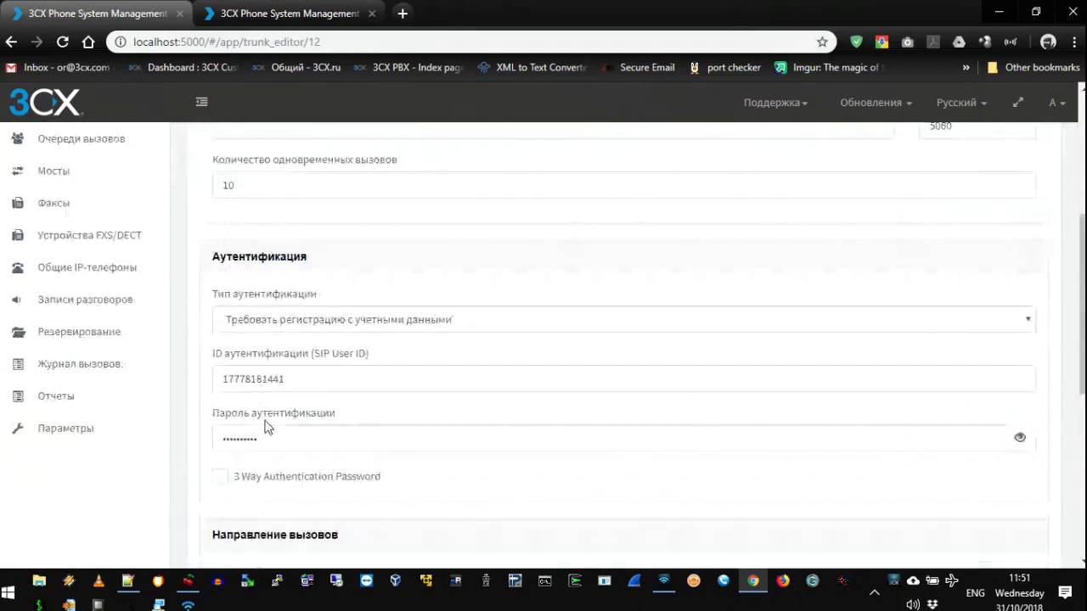
{"action": "double_click", "coordinate": [260, 378]}
{"action": "scroll", "coordinate": [415, 184], "scroll_direction": "up", "scroll_amount": 6}
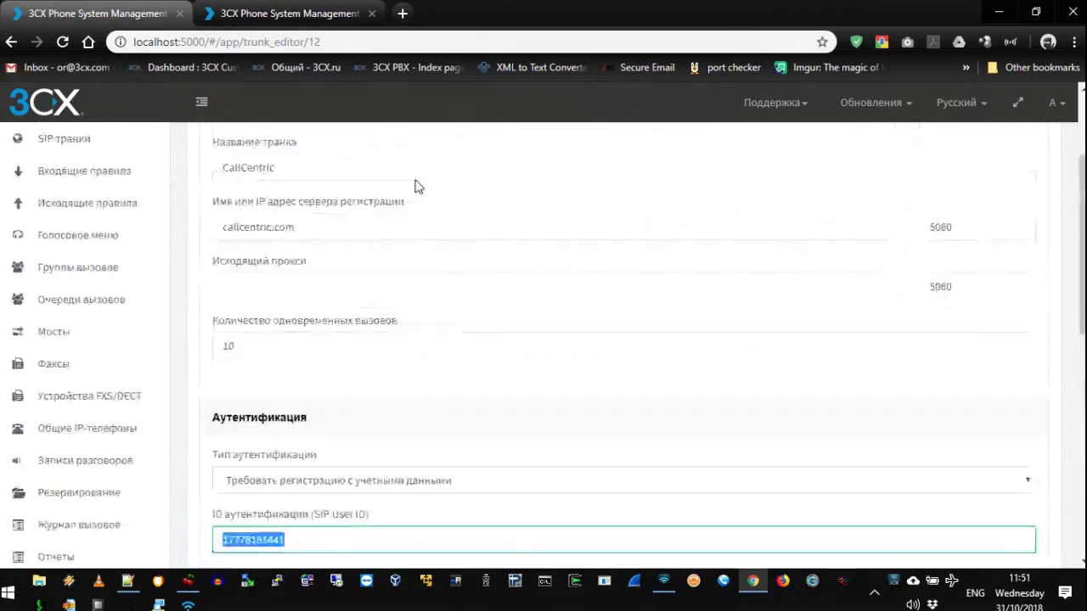
{"action": "left_click", "coordinate": [393, 158]}
Switch to 3CXPhone, call the copied trunk number, and shift the phone window slightly aside.
{"action": "left_click", "coordinate": [664, 583]}
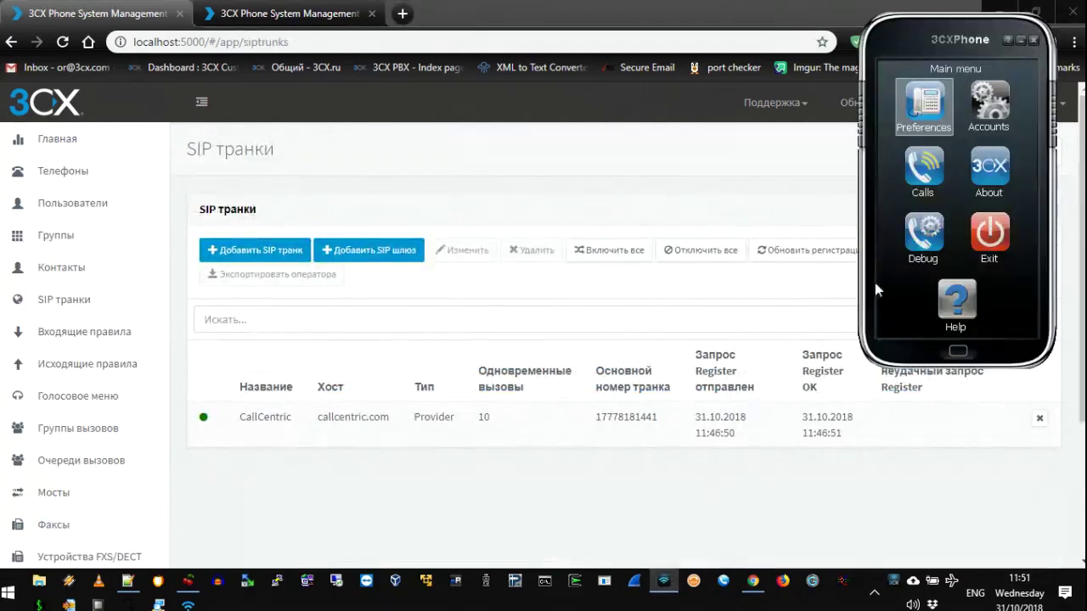
{"action": "left_click", "coordinate": [1025, 315]}
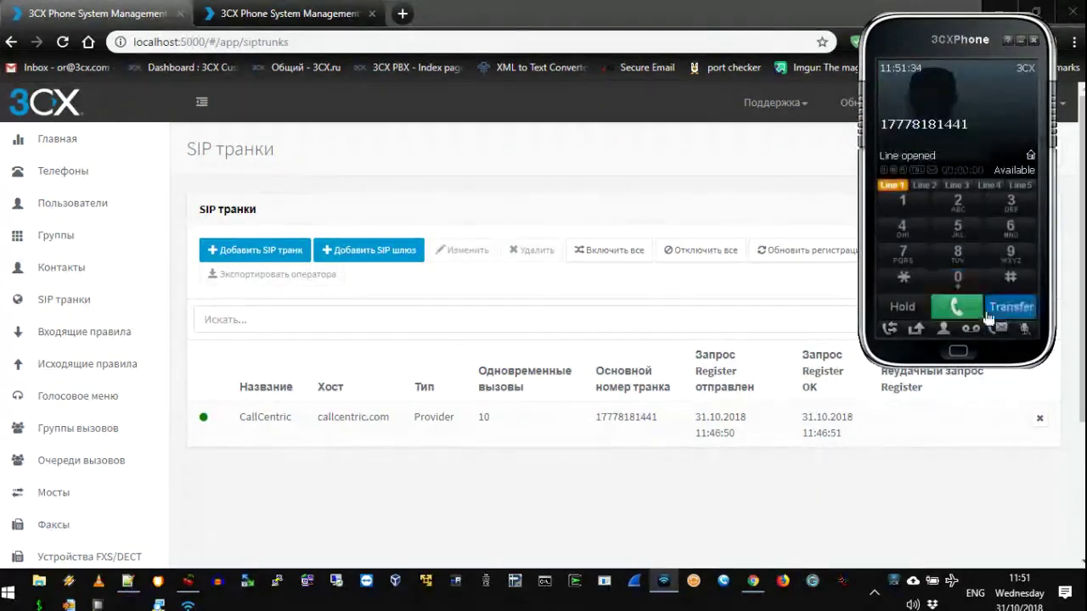
{"action": "left_click", "coordinate": [958, 310]}
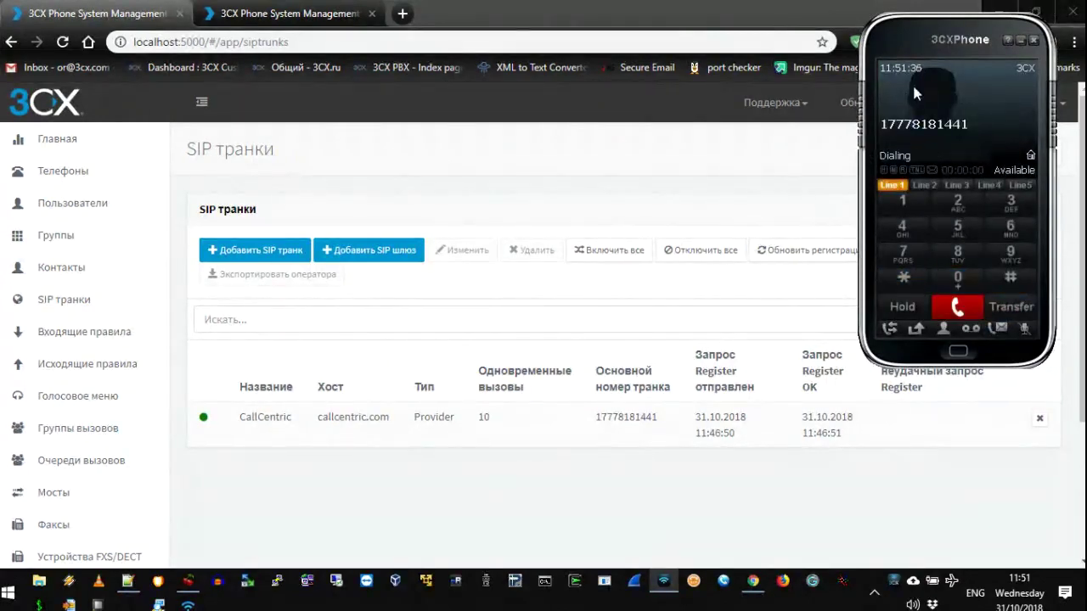
{"action": "left_click_drag", "start_coordinate": [944, 39], "coordinate": [878, 40]}
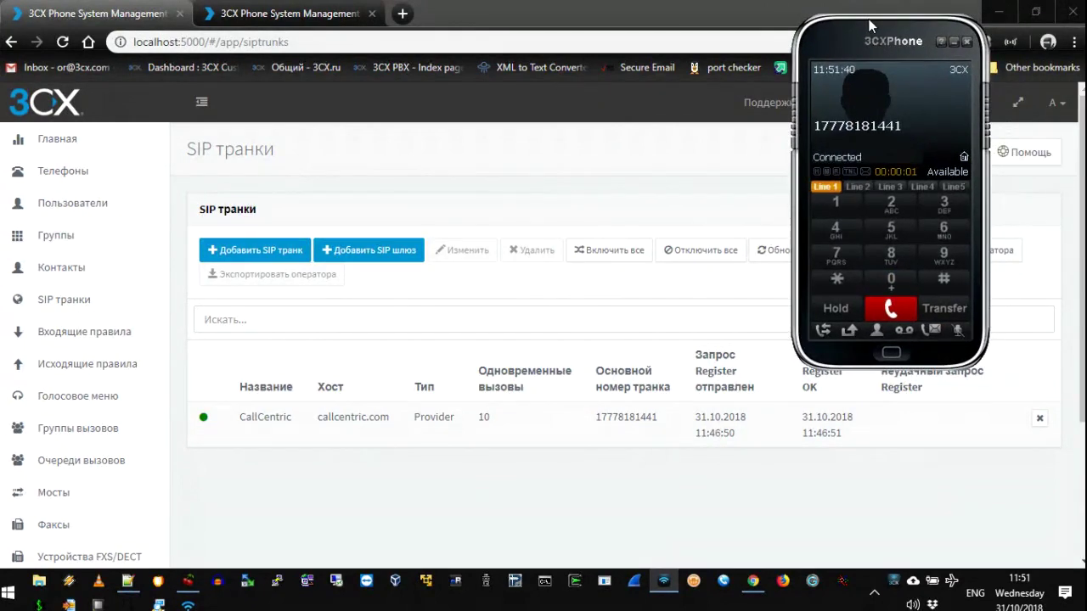
Open the active calls list and inspect the incoming call's trunk, caller number and destination extension.
{"action": "left_click", "coordinate": [81, 186]}
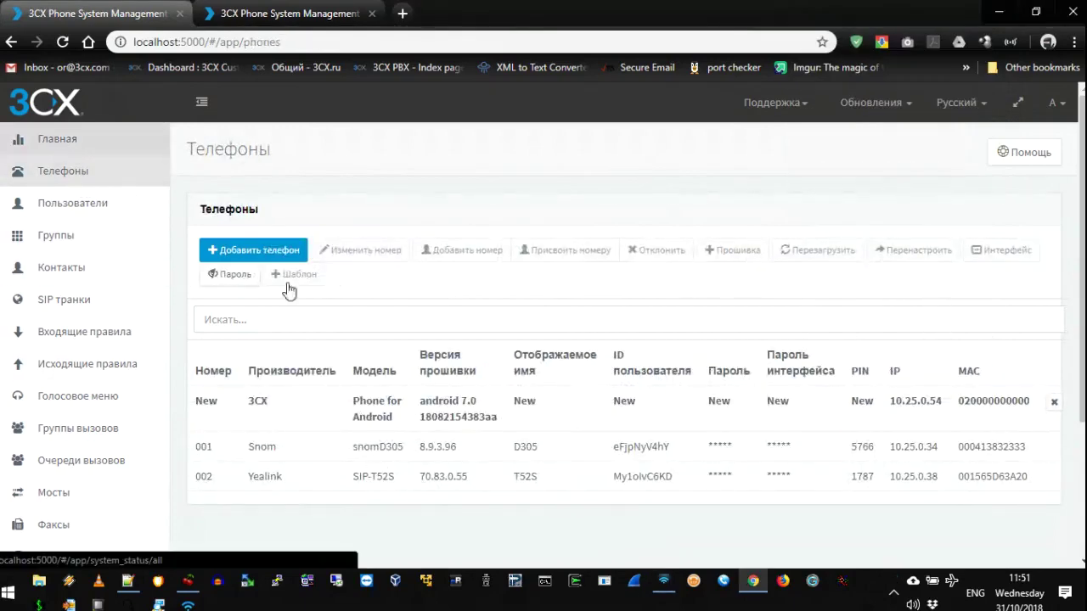
{"action": "left_click", "coordinate": [553, 316]}
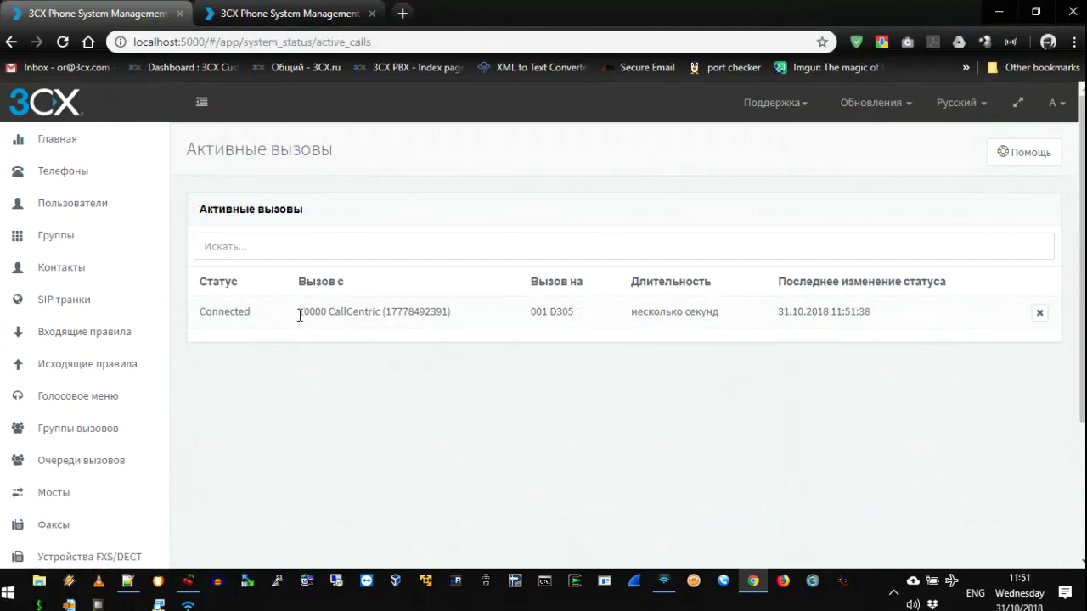
{"action": "left_click_drag", "start_coordinate": [298, 311], "coordinate": [329, 311]}
{"action": "left_click", "coordinate": [330, 311]}
{"action": "left_click_drag", "start_coordinate": [328, 311], "coordinate": [383, 311]}
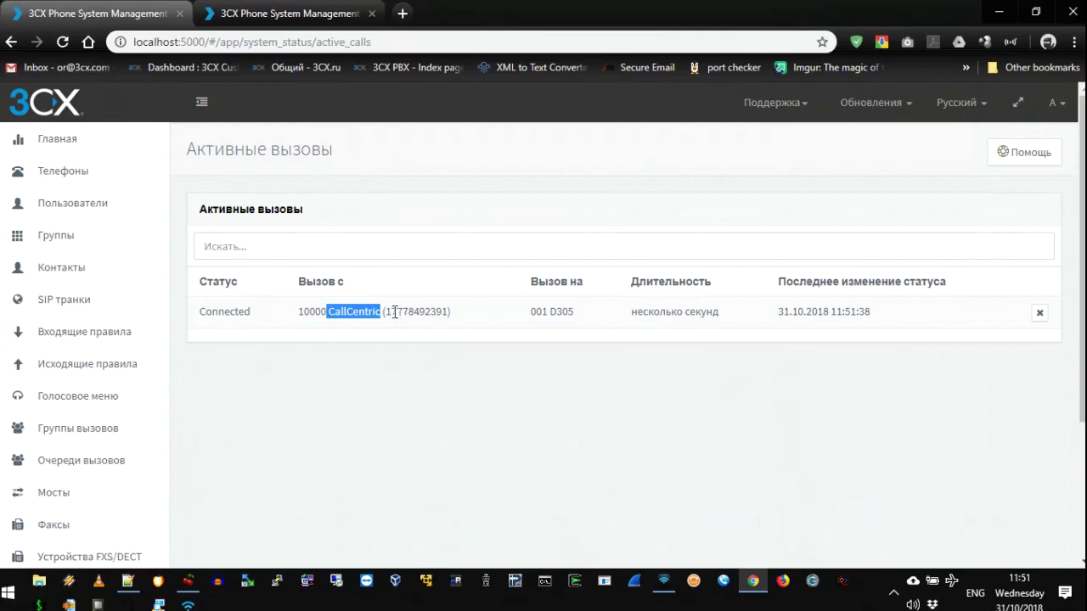
{"action": "left_click_drag", "start_coordinate": [385, 312], "coordinate": [450, 314]}
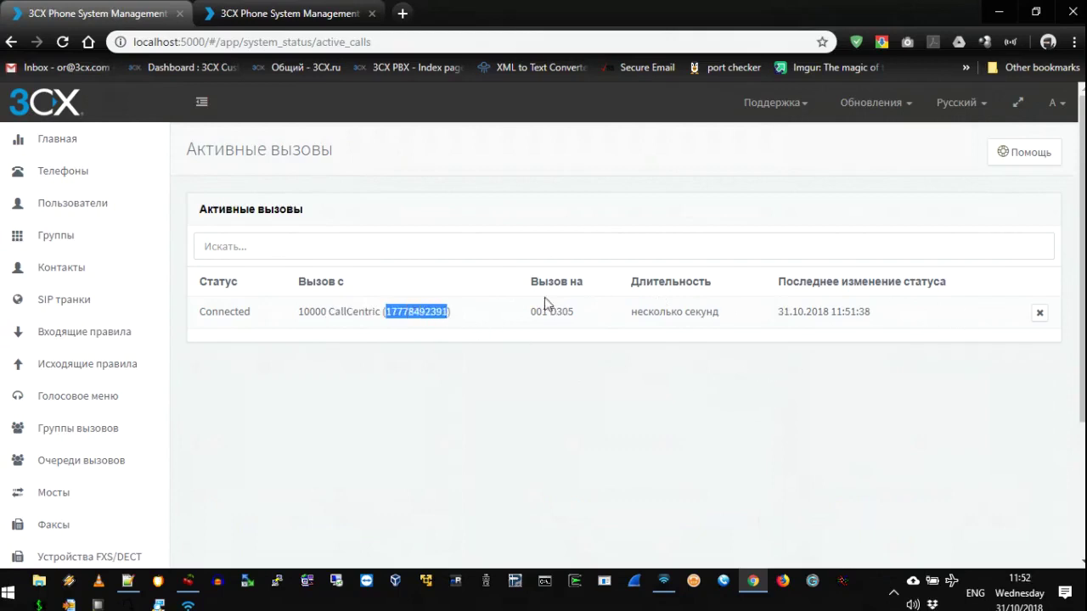
{"action": "left_click_drag", "start_coordinate": [528, 281], "coordinate": [588, 321]}
{"action": "left_click", "coordinate": [600, 324]}
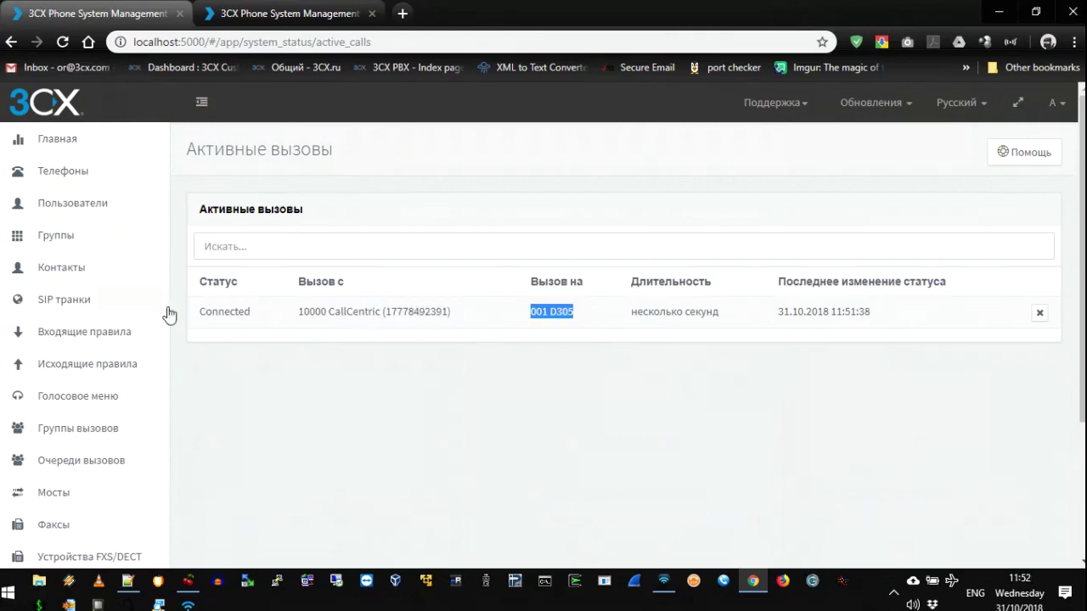
Reopen the CallCentric trunk and check the extension options for its working-hours call destination, keeping 001 D305.
{"action": "left_click", "coordinate": [47, 302]}
{"action": "scroll", "coordinate": [340, 367], "scroll_direction": "down", "scroll_amount": 1}
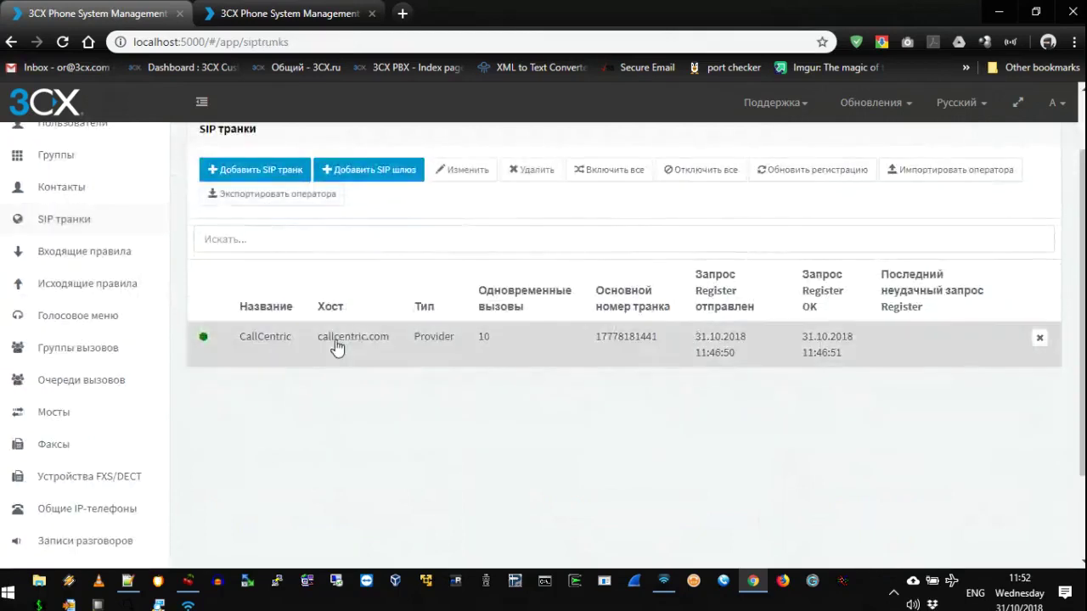
{"action": "double_click", "coordinate": [337, 339]}
{"action": "scroll", "coordinate": [323, 356], "scroll_direction": "down", "scroll_amount": 5}
{"action": "scroll", "coordinate": [287, 355], "scroll_direction": "down", "scroll_amount": 3}
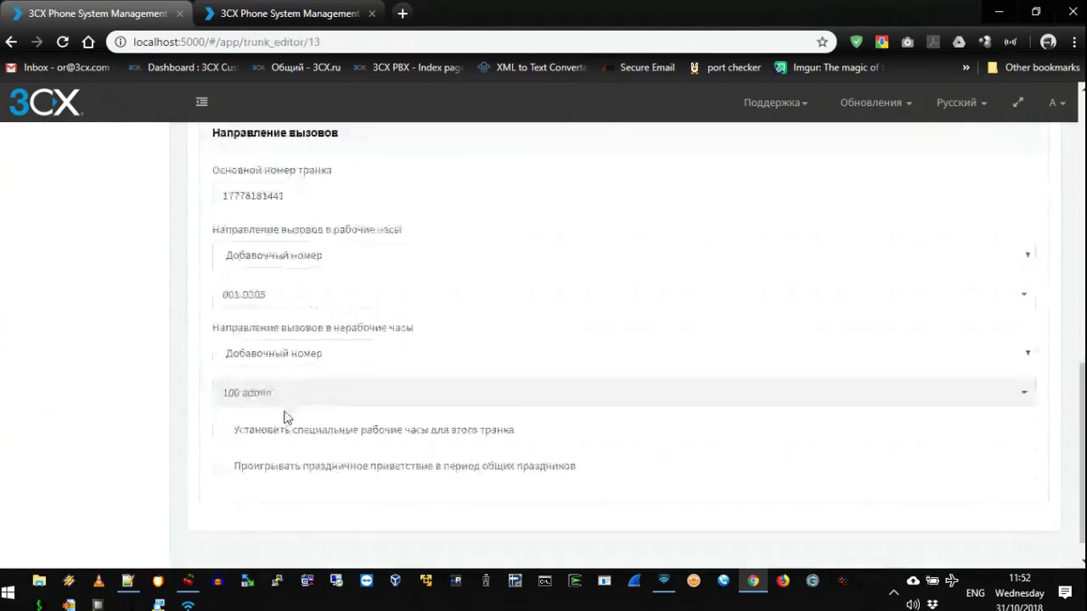
{"action": "left_click", "coordinate": [270, 301]}
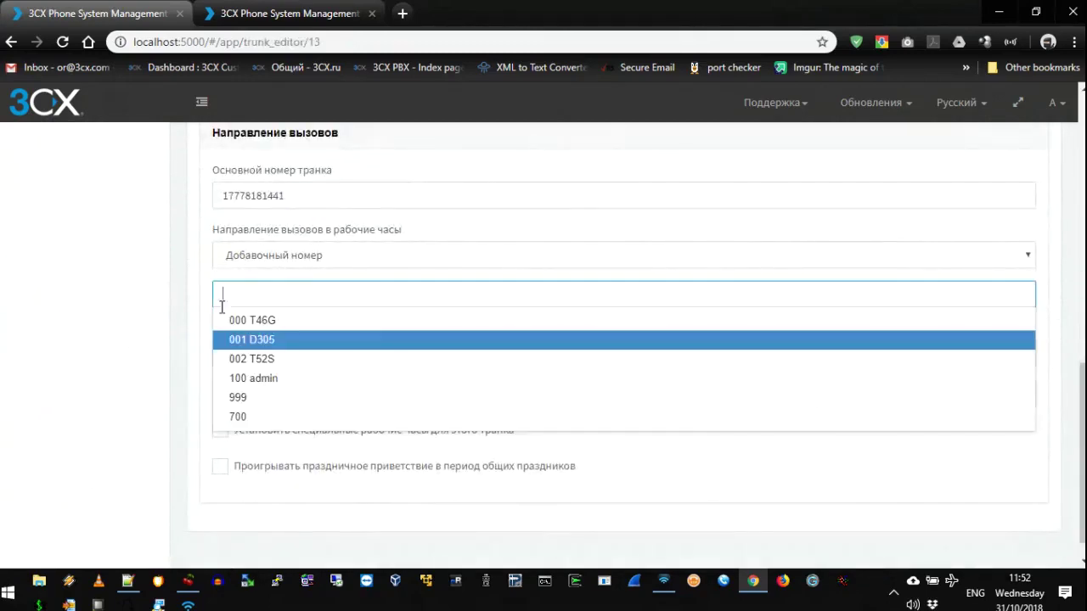
{"action": "left_click", "coordinate": [151, 302]}
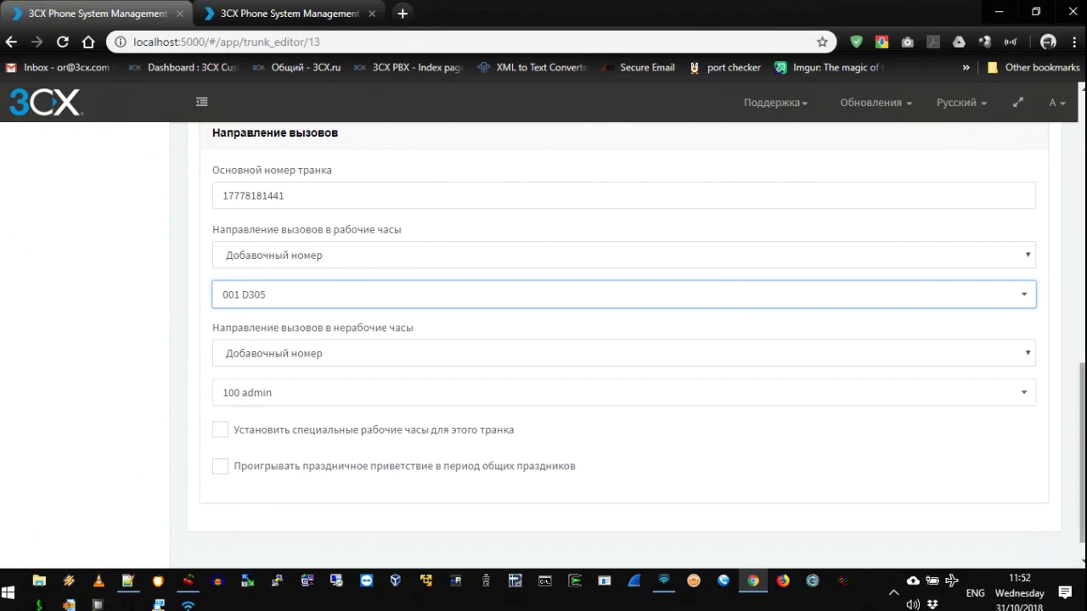
{"action": "scroll", "coordinate": [72, 278], "scroll_direction": "up", "scroll_amount": 1}
{"action": "scroll", "coordinate": [187, 306], "scroll_direction": "up", "scroll_amount": 10}
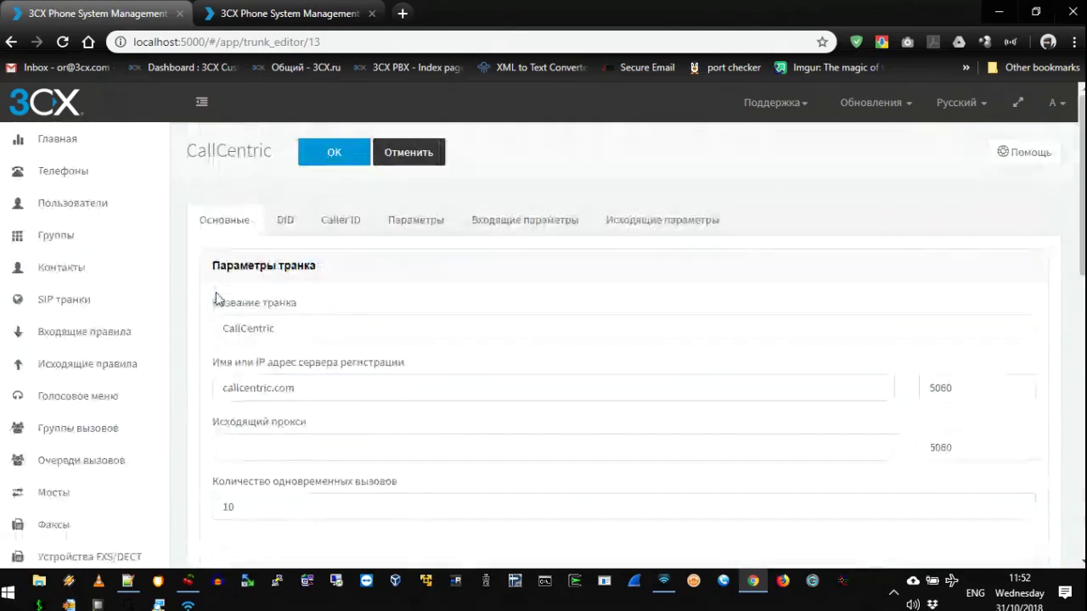
Close the CallCentric trunk without saving and open the list of phones.
{"action": "left_click", "coordinate": [410, 153]}
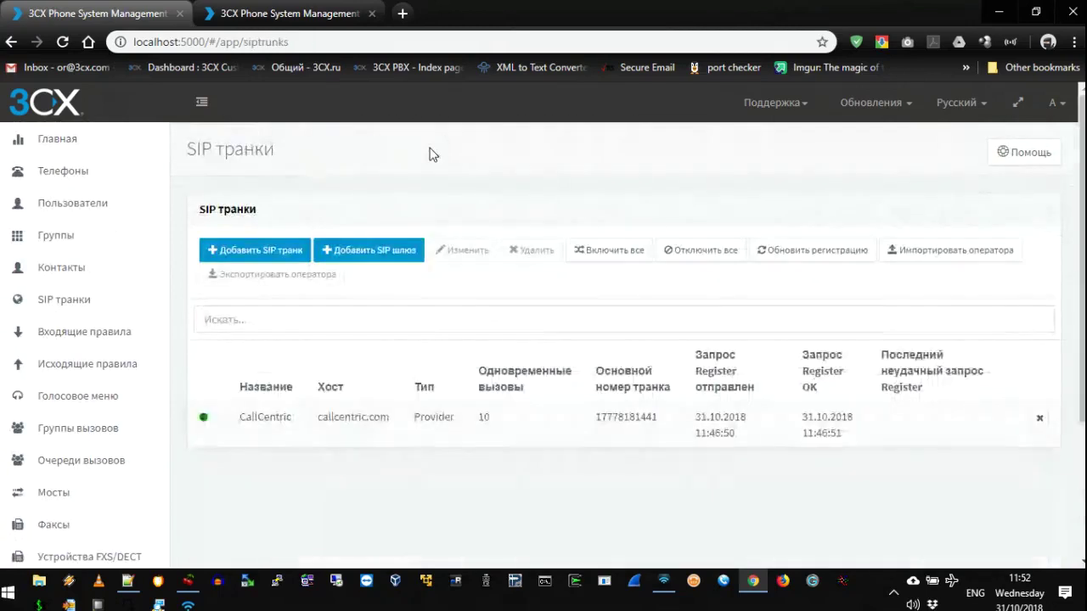
{"action": "left_click", "coordinate": [59, 172]}
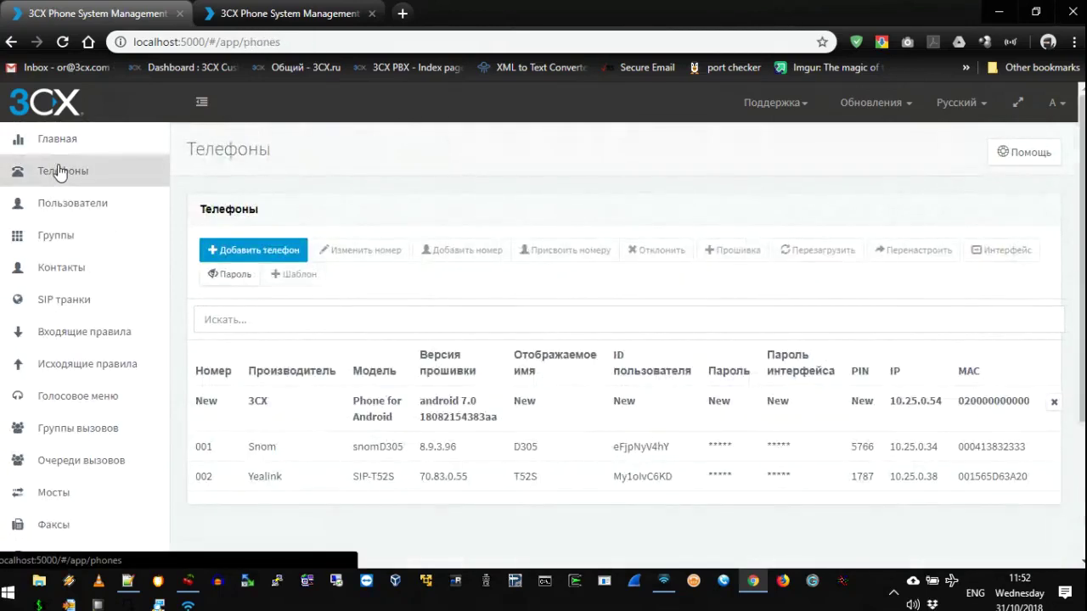
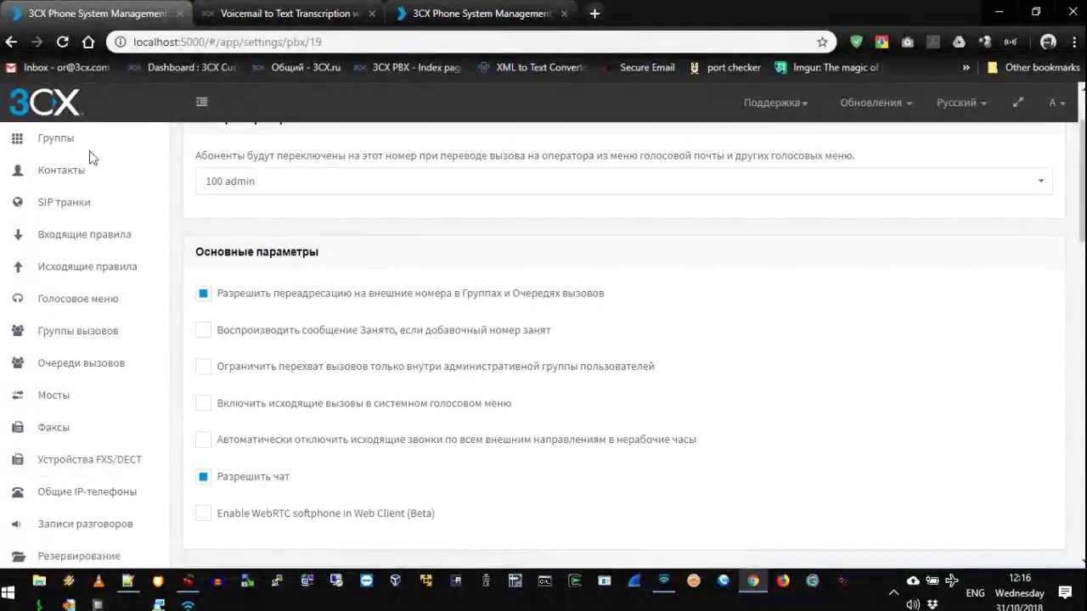
Leave the PBX parameters and open the voicemail settings of extension 002 T52S.
{"action": "scroll", "coordinate": [346, 232], "scroll_direction": "up", "scroll_amount": 2}
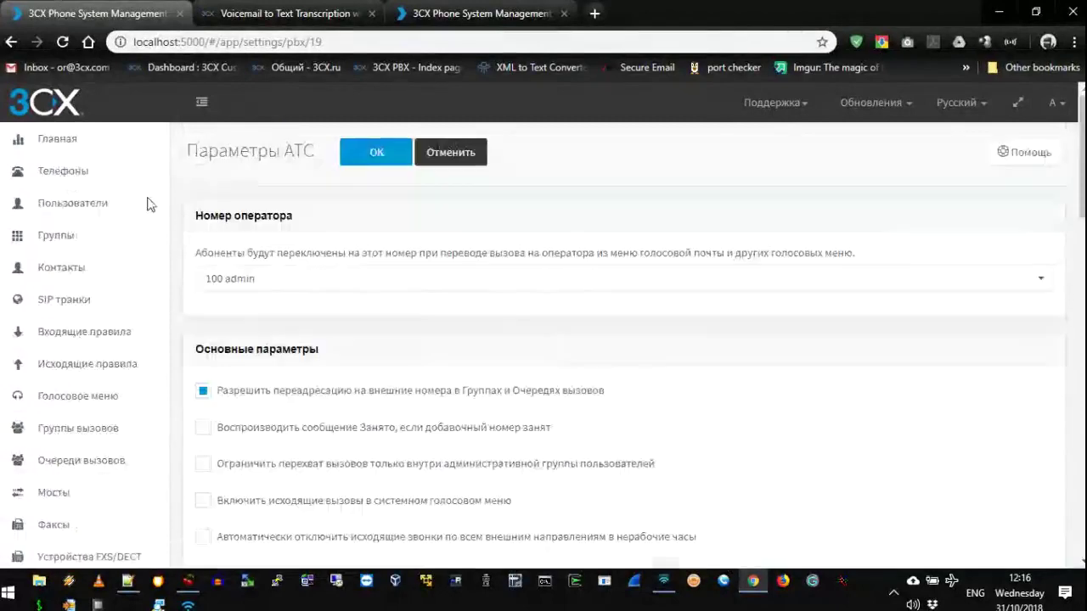
{"action": "left_click", "coordinate": [73, 208]}
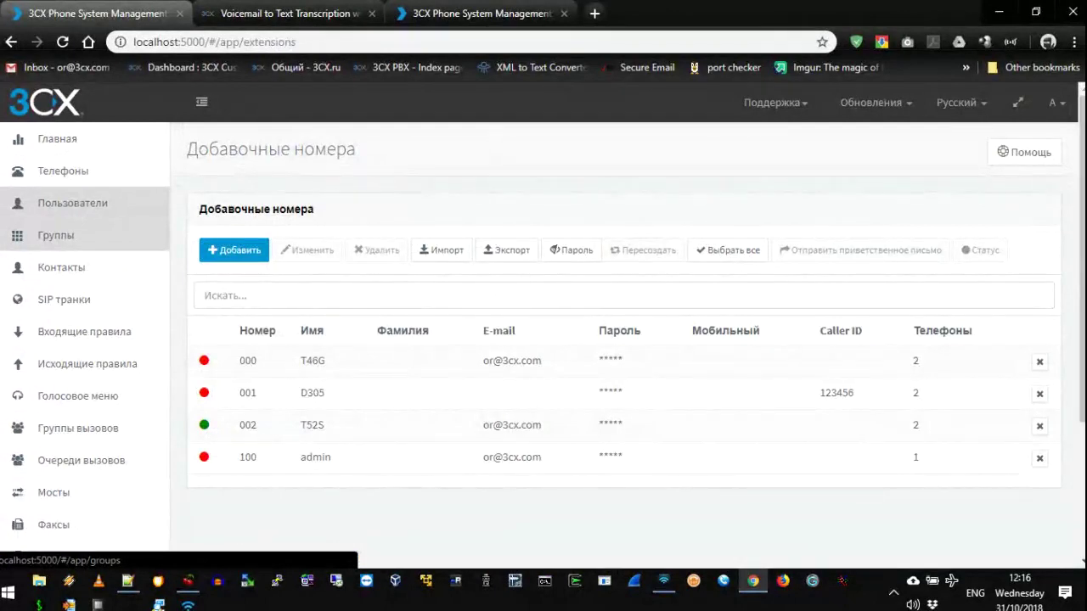
{"action": "double_click", "coordinate": [291, 435]}
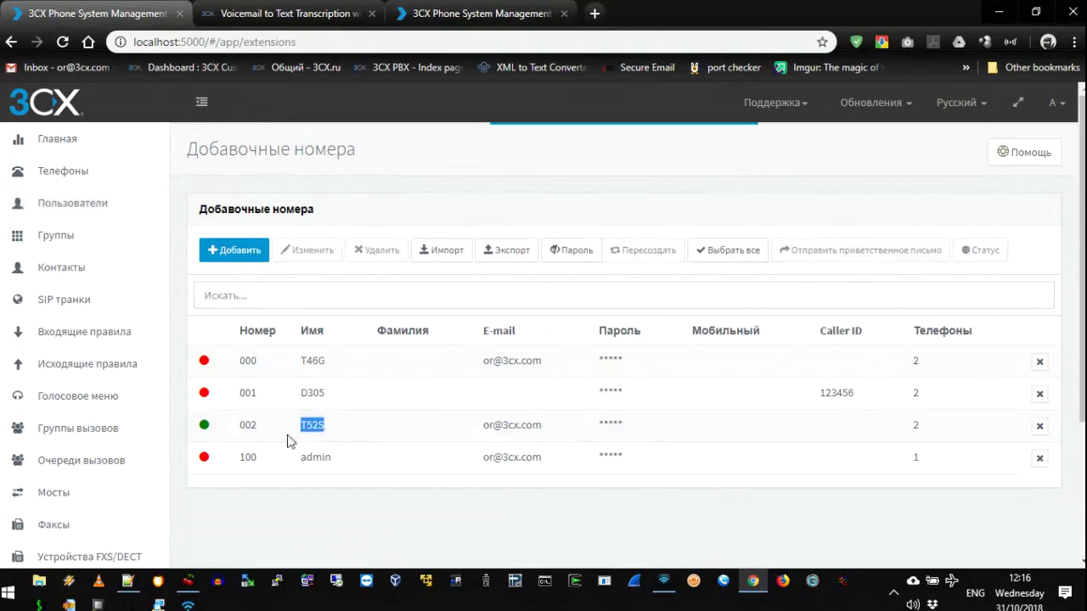
{"action": "left_click", "coordinate": [347, 219]}
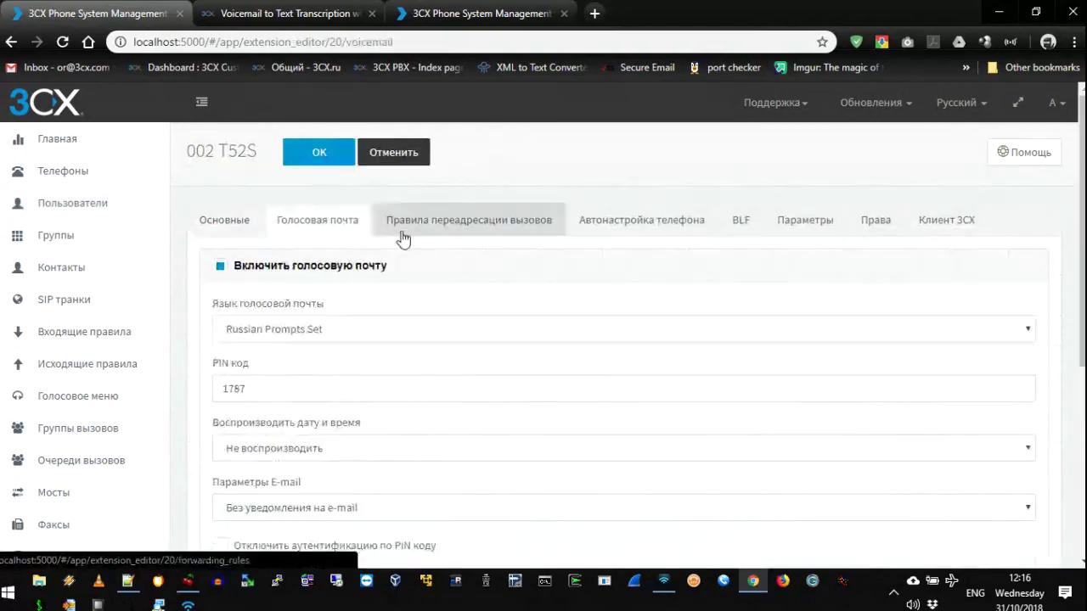
Set the extension's voicemail e-mail option to "Отправить голосовое сообщение как вложение и удалить его из голосового ящика".
{"action": "scroll", "coordinate": [311, 382], "scroll_direction": "down", "scroll_amount": 3}
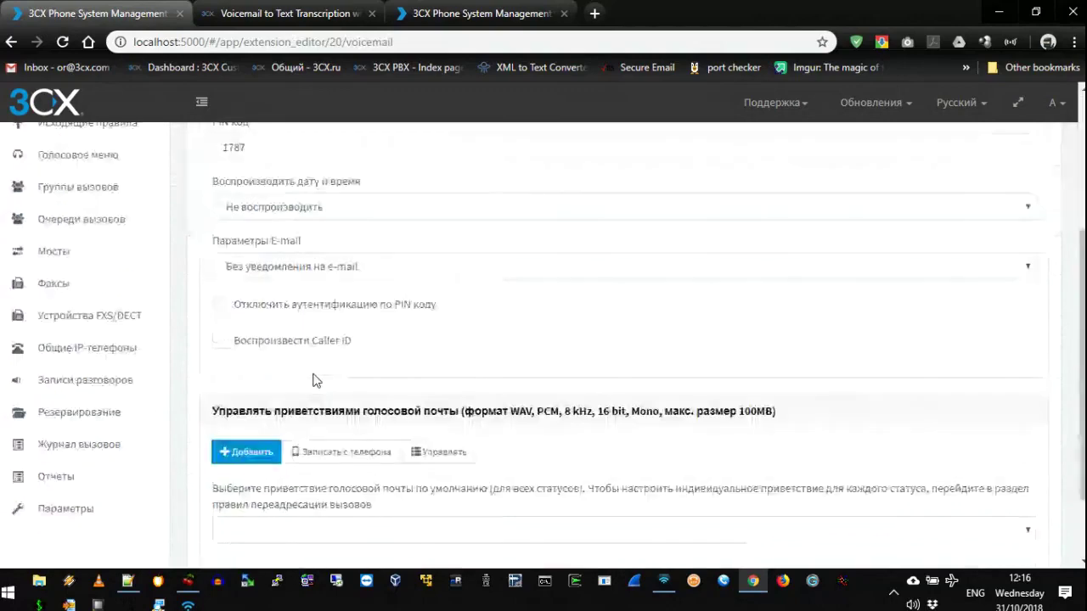
{"action": "scroll", "coordinate": [346, 157], "scroll_direction": "up", "scroll_amount": 1}
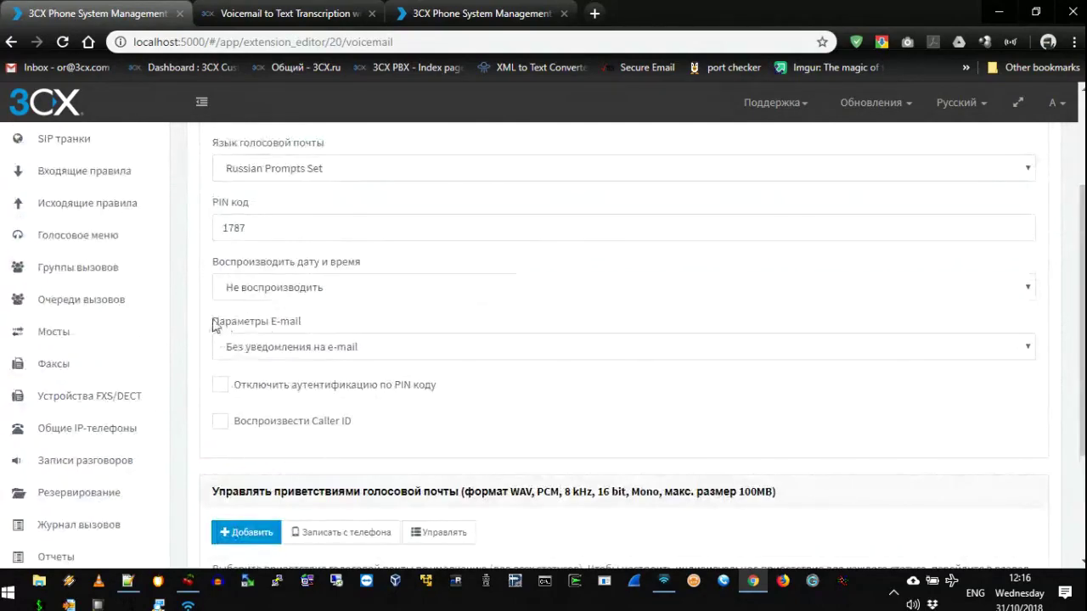
{"action": "left_click_drag", "start_coordinate": [214, 325], "coordinate": [323, 336]}
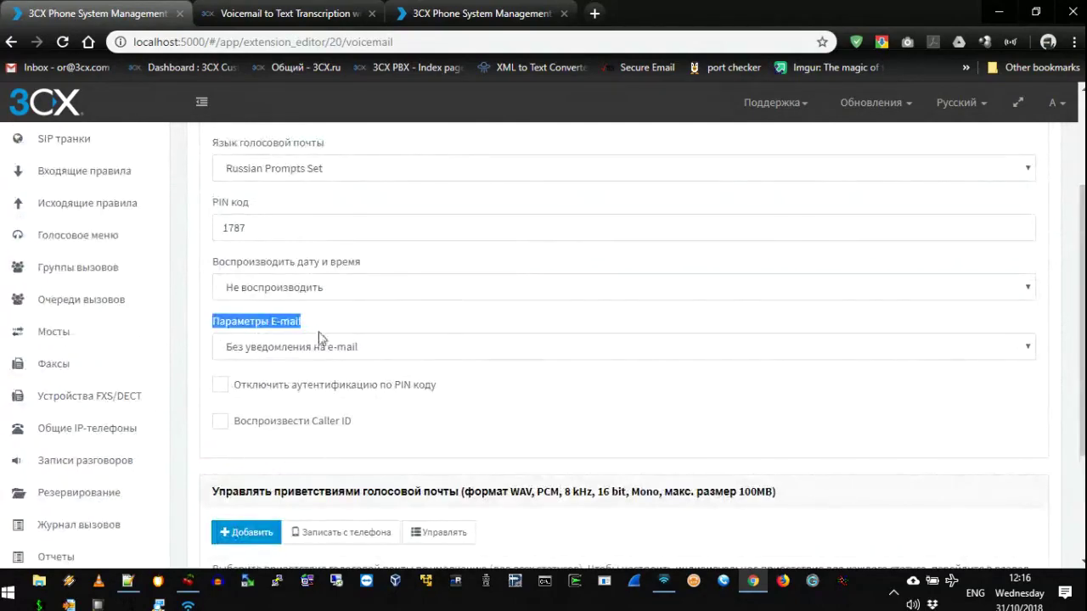
{"action": "left_click", "coordinate": [299, 355]}
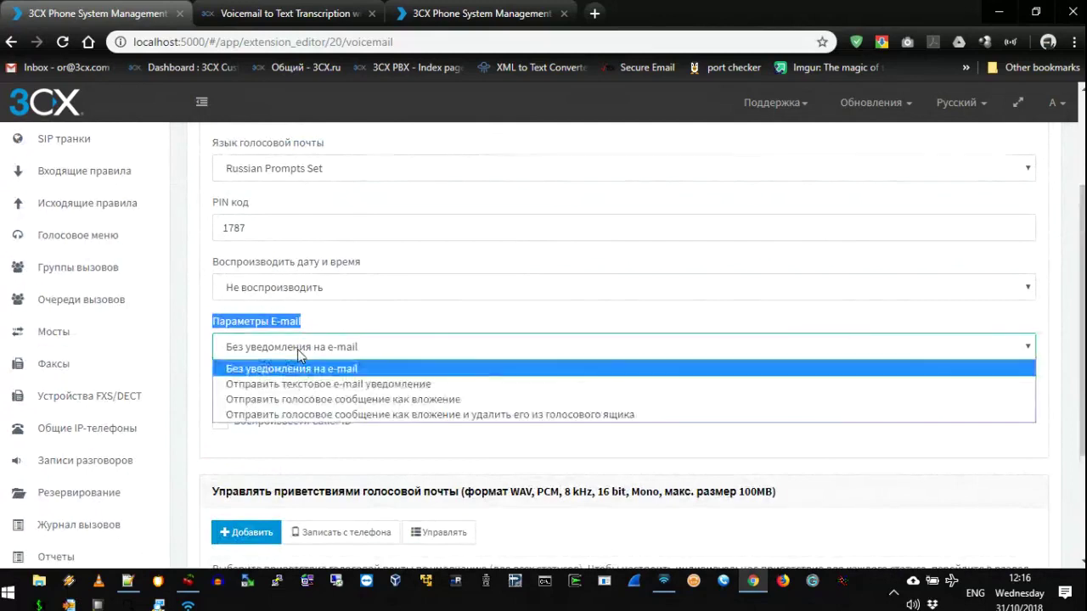
{"action": "left_click", "coordinate": [296, 414]}
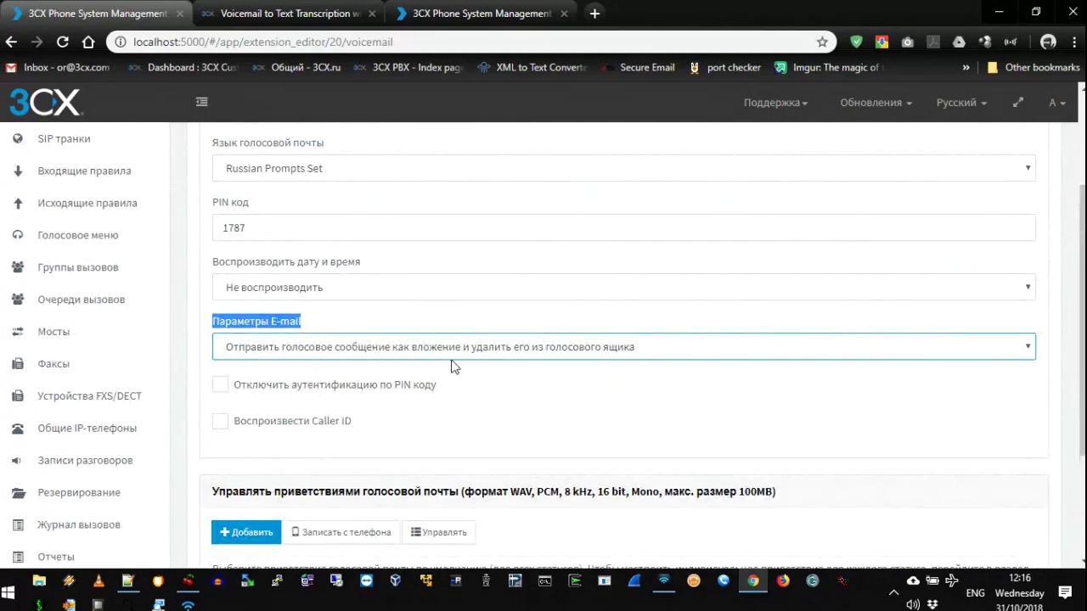
{"action": "left_click", "coordinate": [474, 377]}
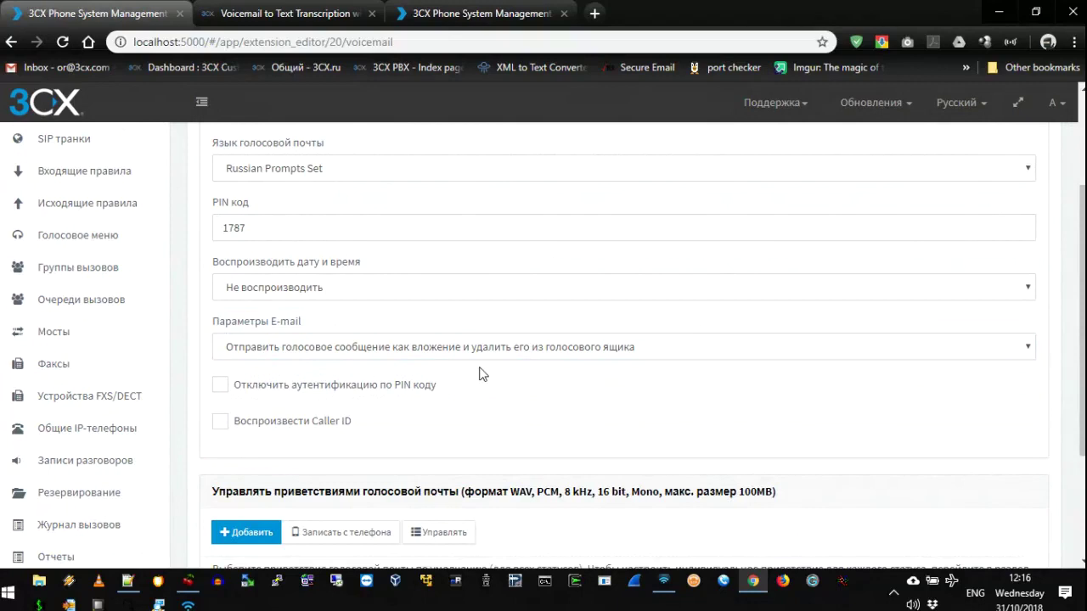
Check the e-mail address in extension 002's general settings, leaving it as it is.
{"action": "scroll", "coordinate": [463, 367], "scroll_direction": "up", "scroll_amount": 3}
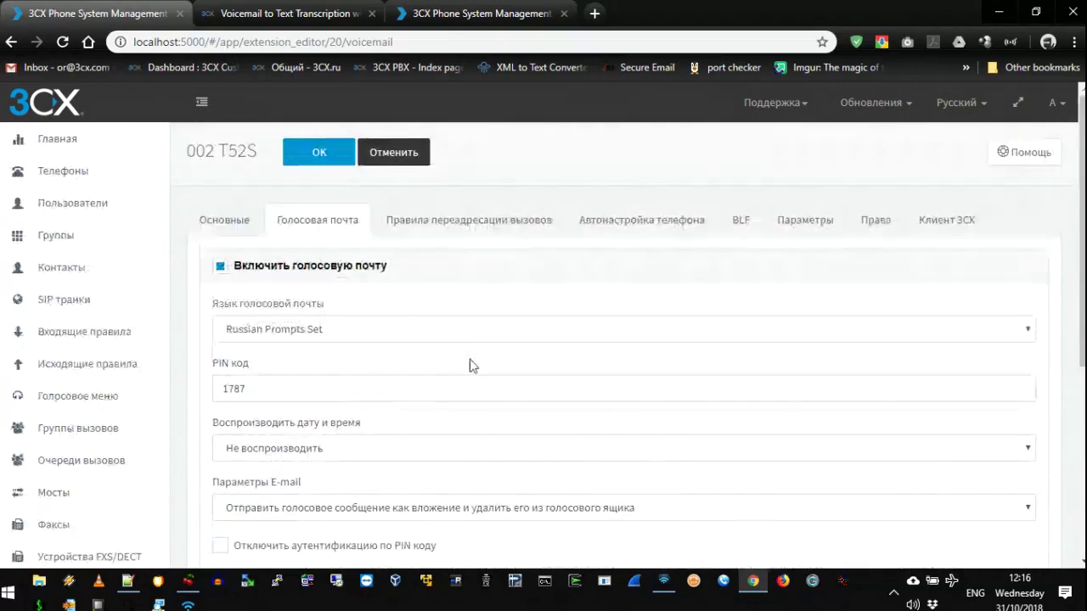
{"action": "left_click", "coordinate": [230, 223]}
{"action": "scroll", "coordinate": [373, 458], "scroll_direction": "down", "scroll_amount": 3}
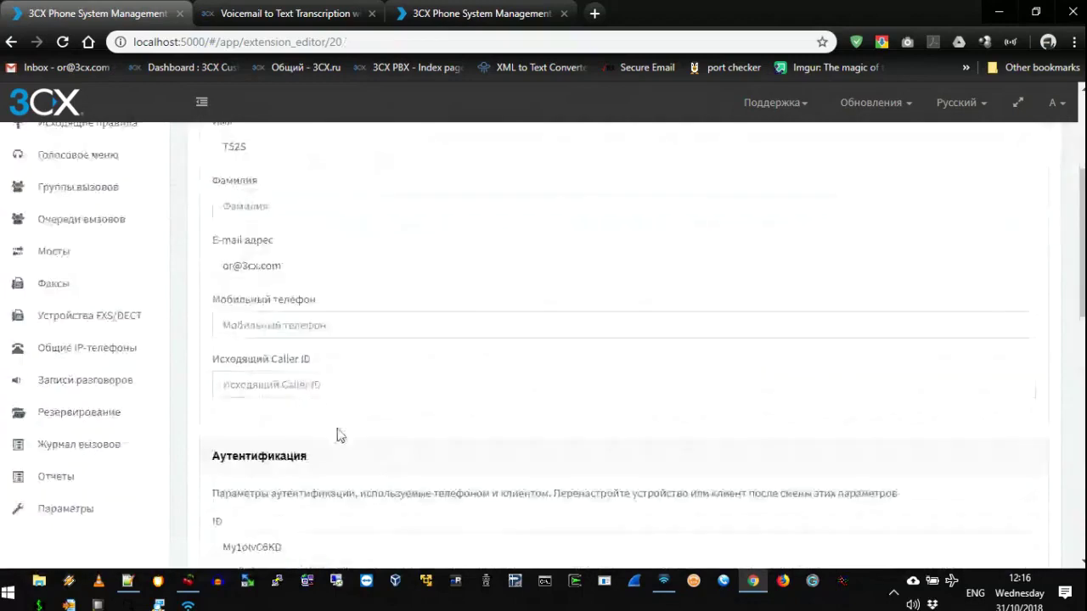
{"action": "left_click", "coordinate": [268, 267]}
{"action": "key", "text": "ctrl+a"}
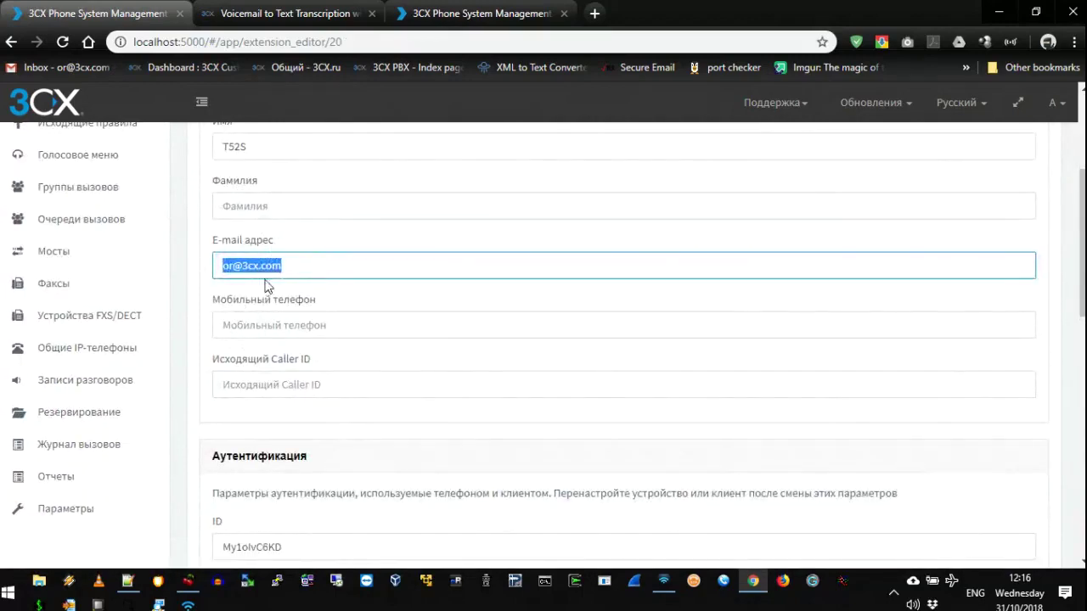
{"action": "scroll", "coordinate": [291, 297], "scroll_direction": "up", "scroll_amount": 1}
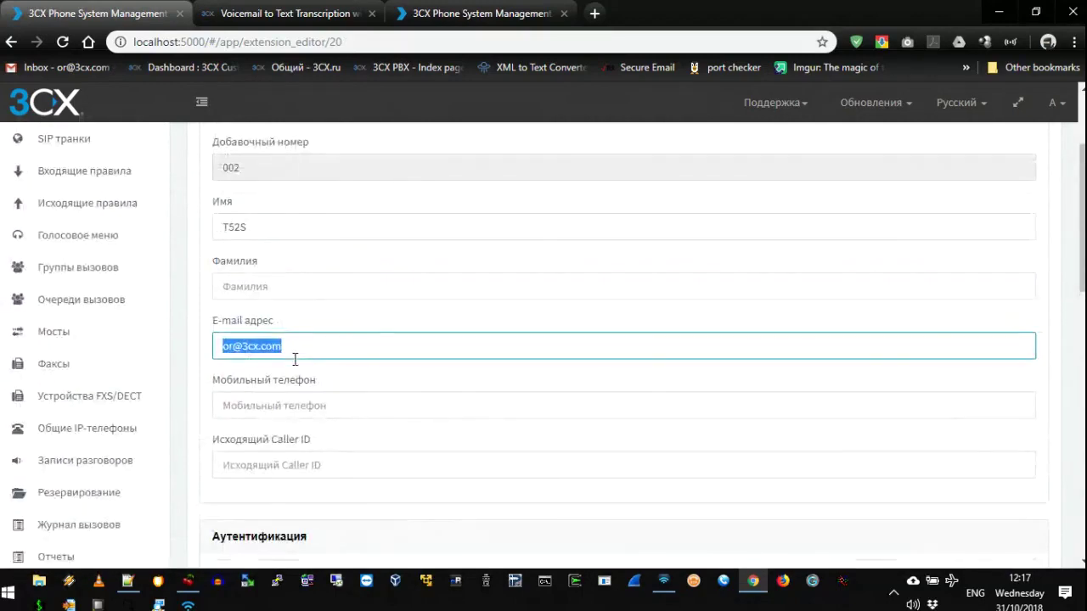
{"action": "scroll", "coordinate": [293, 357], "scroll_direction": "up", "scroll_amount": 2}
{"action": "left_click", "coordinate": [431, 227]}
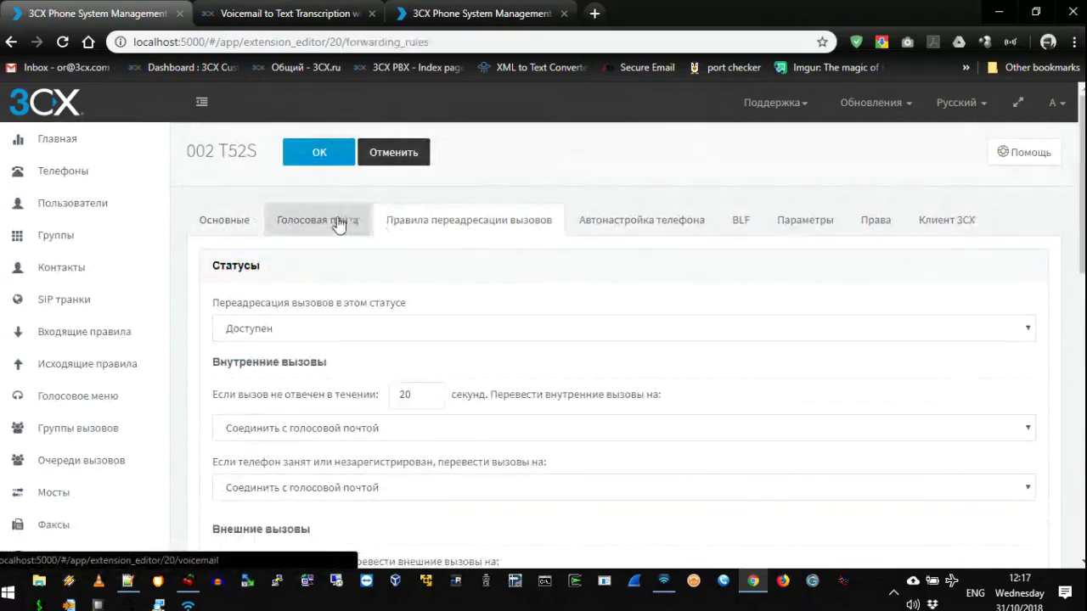
Return to extension 002's voicemail settings and set the date and time playback to "Воспроизводить 24 часовом формате".
{"action": "left_click", "coordinate": [342, 223]}
{"action": "scroll", "coordinate": [344, 399], "scroll_direction": "down", "scroll_amount": 3}
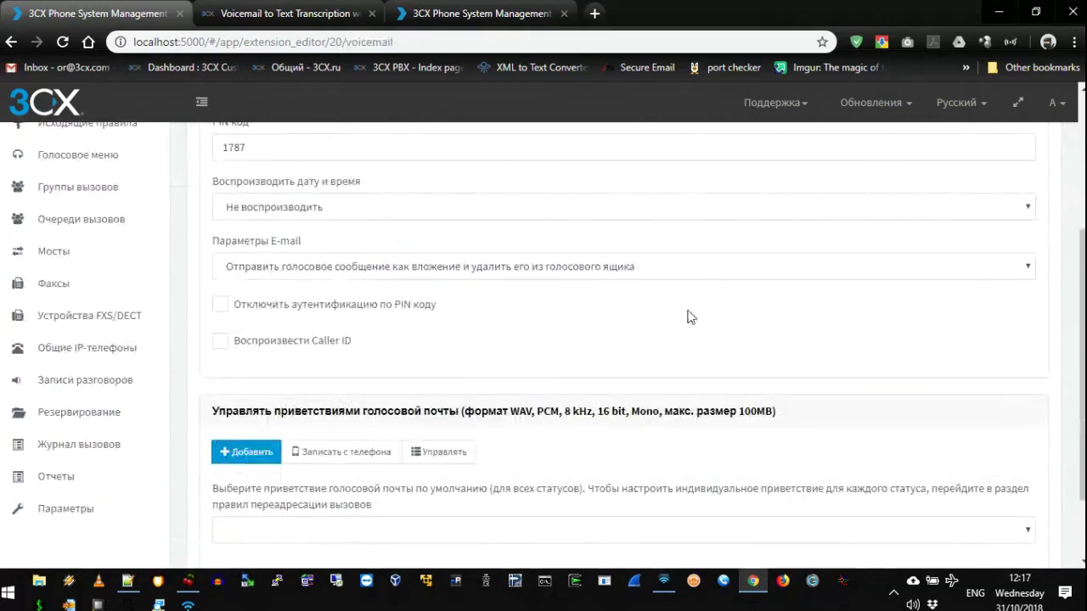
{"action": "scroll", "coordinate": [482, 363], "scroll_direction": "up", "scroll_amount": 1}
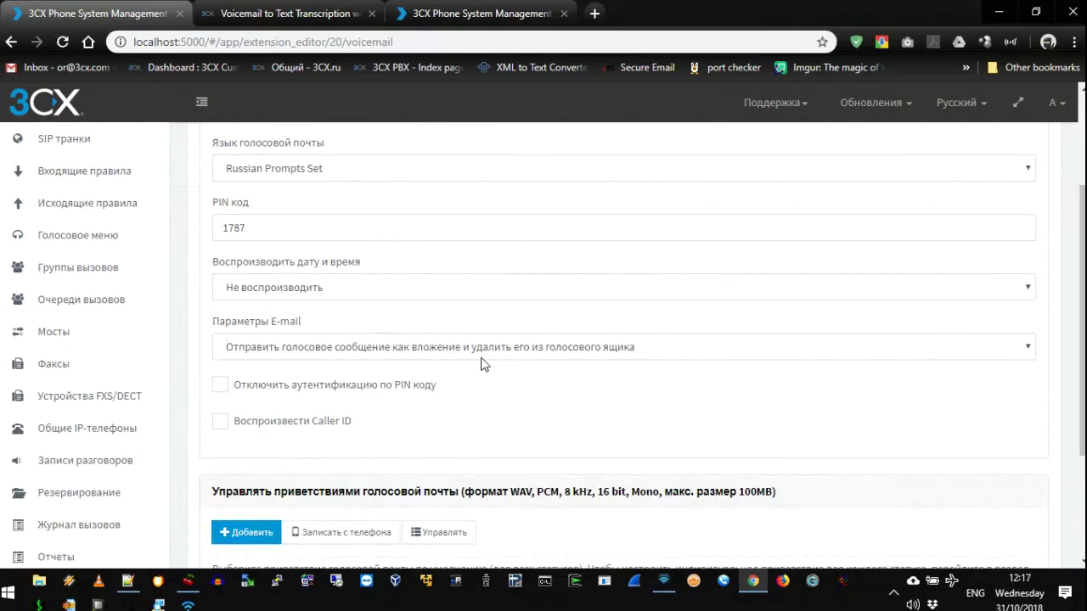
{"action": "left_click_drag", "start_coordinate": [212, 261], "coordinate": [363, 269]}
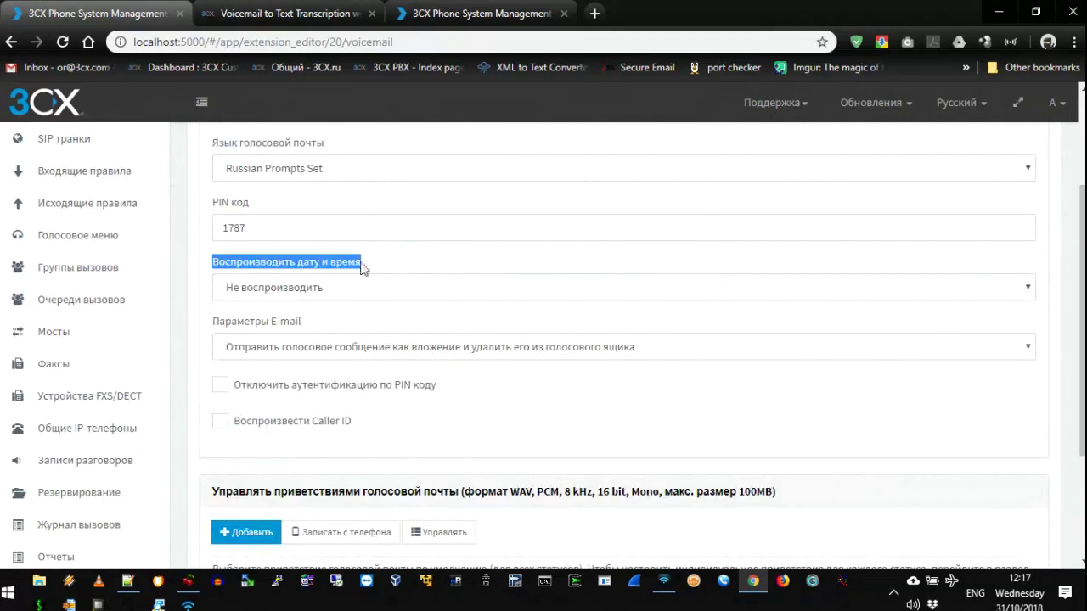
{"action": "left_click", "coordinate": [226, 288]}
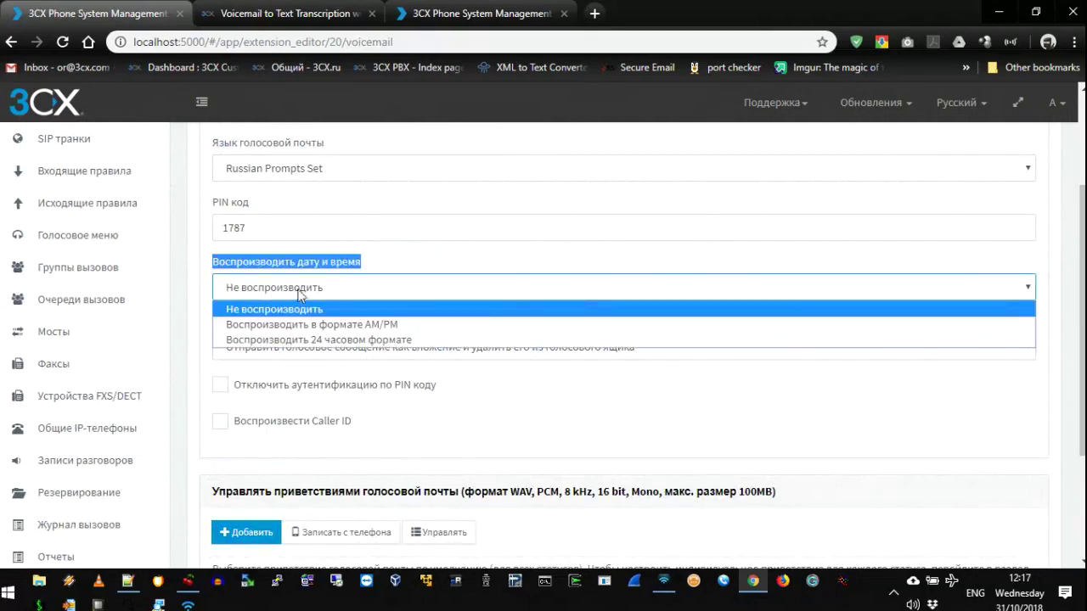
{"action": "left_click", "coordinate": [321, 339]}
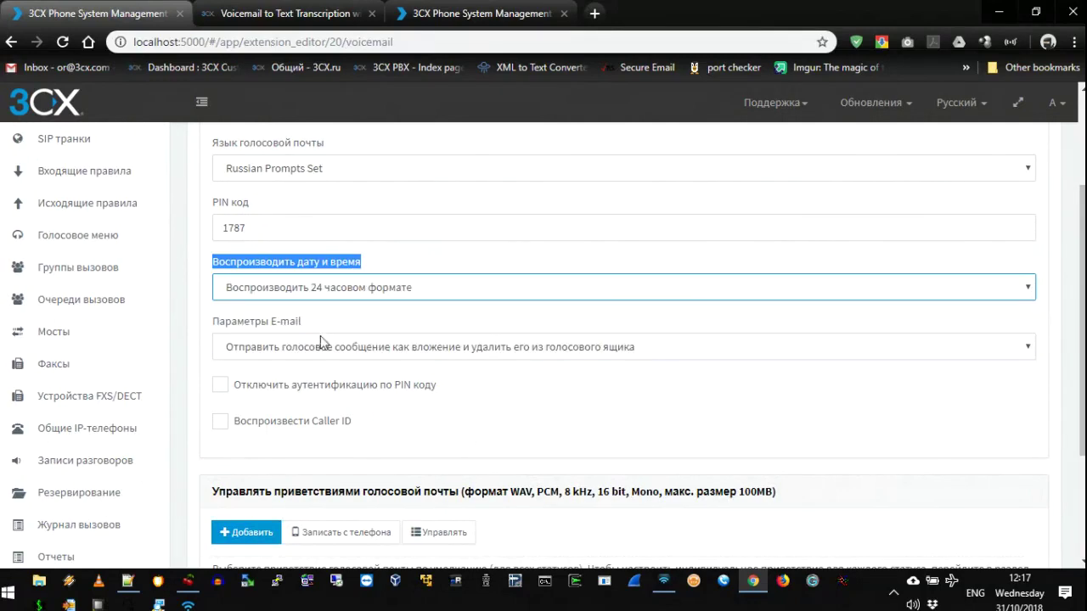
{"action": "left_click", "coordinate": [404, 295]}
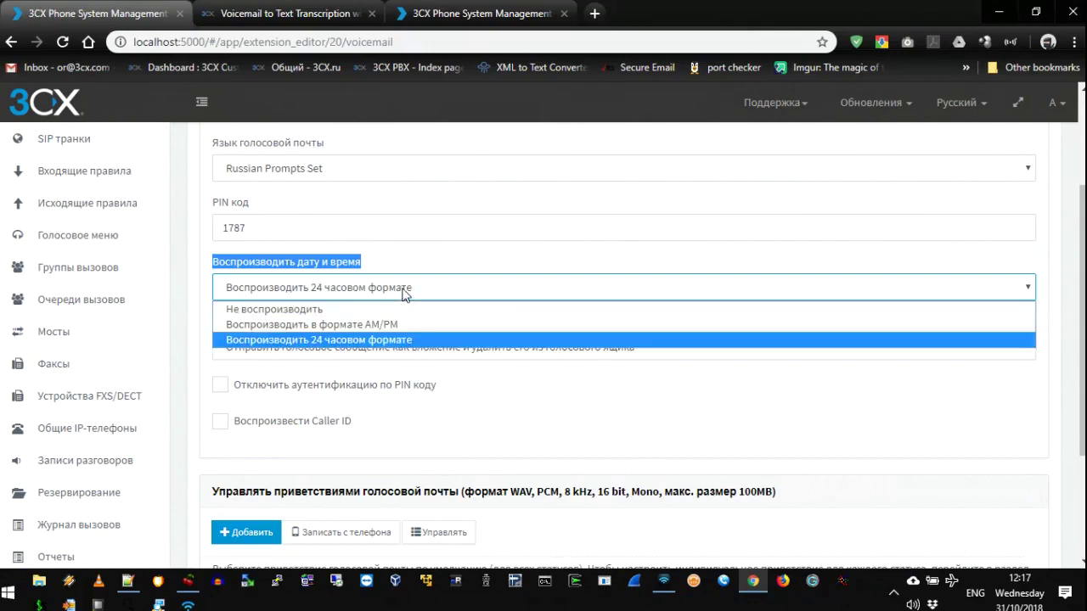
{"action": "left_click", "coordinate": [393, 339]}
Examine the voicemail greetings section, highlighting its heading with the required audio format.
{"action": "scroll", "coordinate": [393, 339], "scroll_direction": "down", "scroll_amount": 2}
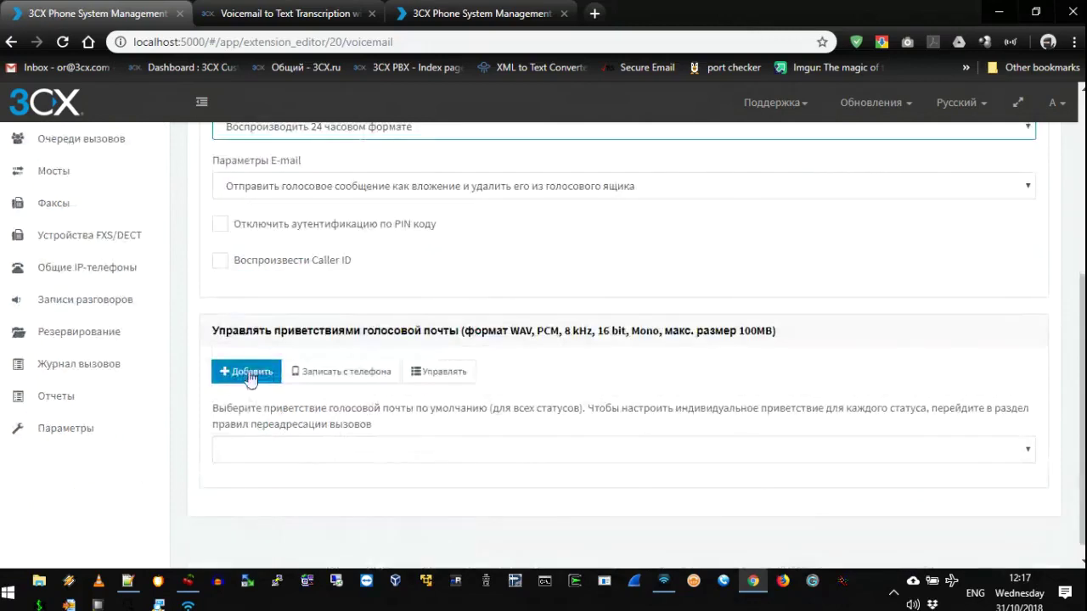
{"action": "left_click_drag", "start_coordinate": [213, 331], "coordinate": [780, 332]}
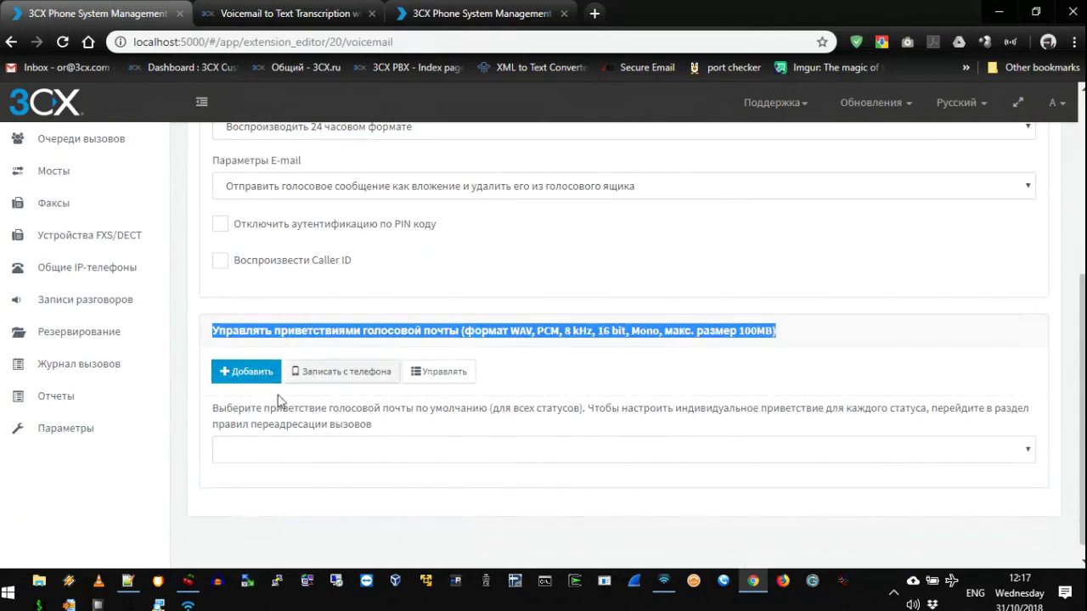
{"action": "left_click", "coordinate": [208, 336]}
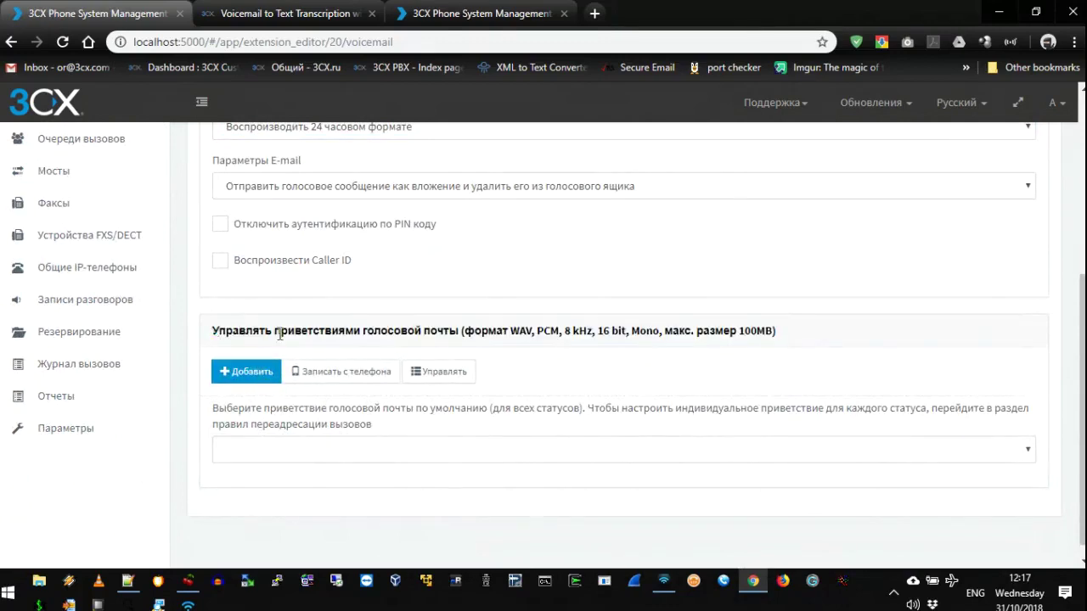
{"action": "left_click_drag", "start_coordinate": [212, 330], "coordinate": [520, 331]}
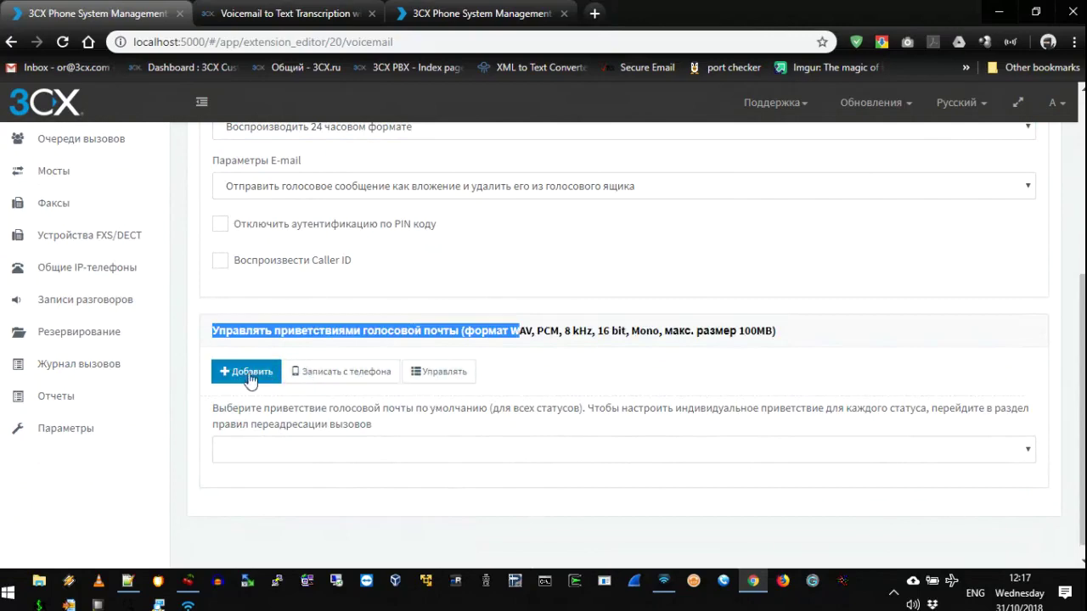
{"action": "scroll", "coordinate": [395, 357], "scroll_direction": "up", "scroll_amount": 10}
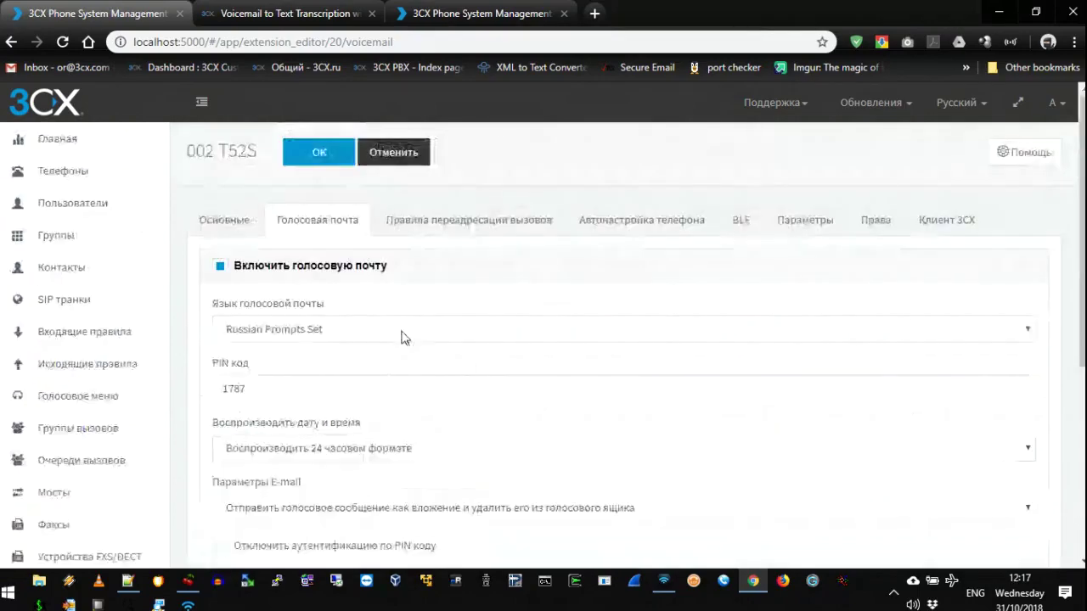
In extension 002's call forwarding rules, view the statuses Отсутствует and Не беспокоить (DND), then return to Доступен.
{"action": "left_click", "coordinate": [475, 223]}
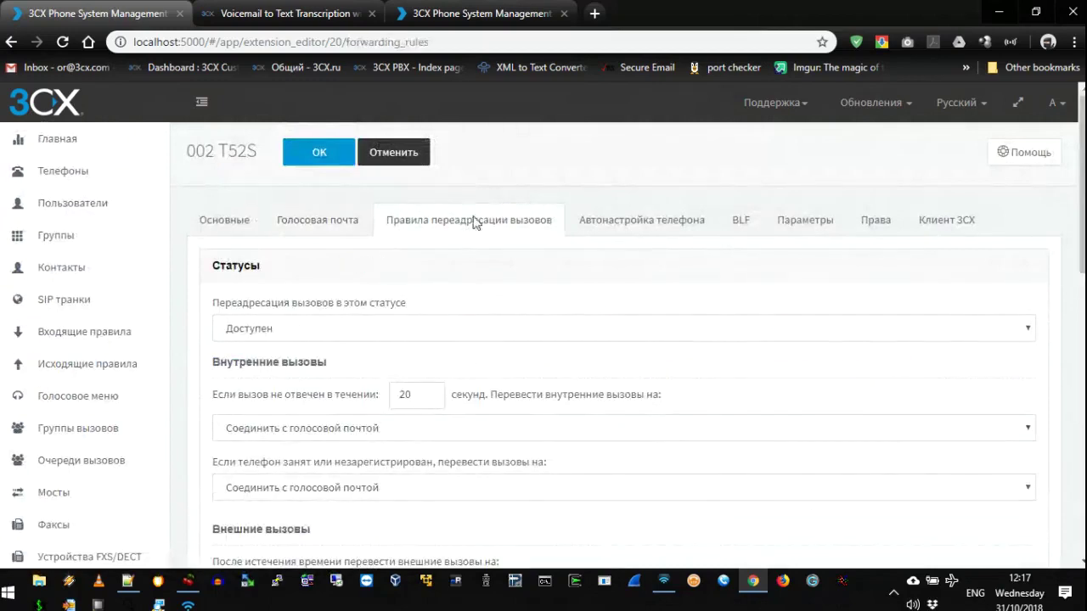
{"action": "left_click", "coordinate": [229, 331]}
{"action": "left_click", "coordinate": [230, 332]}
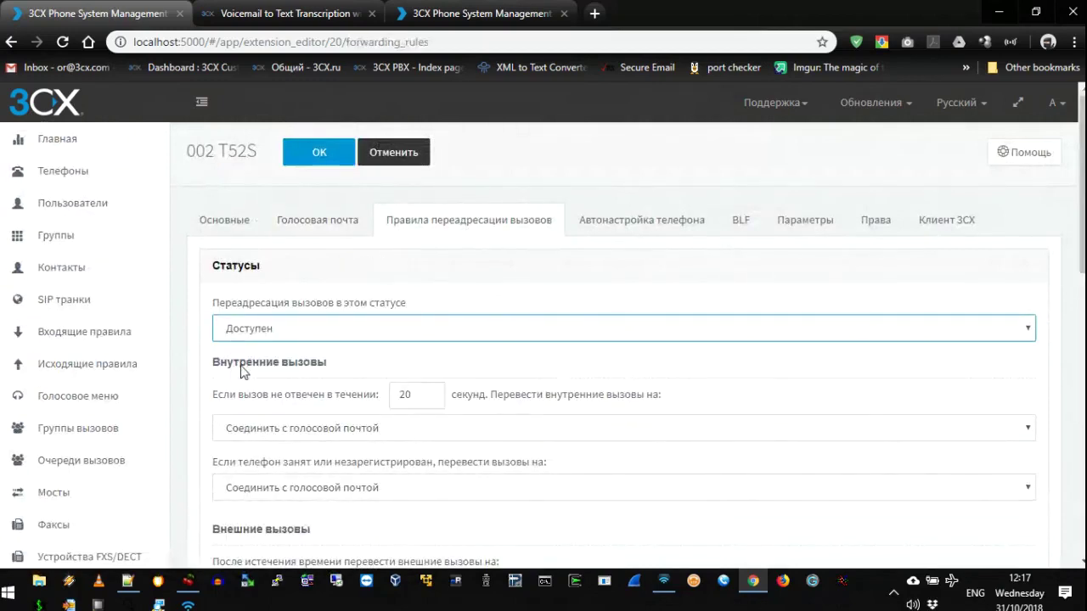
{"action": "left_click", "coordinate": [259, 333]}
{"action": "left_click", "coordinate": [258, 366]}
{"action": "left_click", "coordinate": [270, 333]}
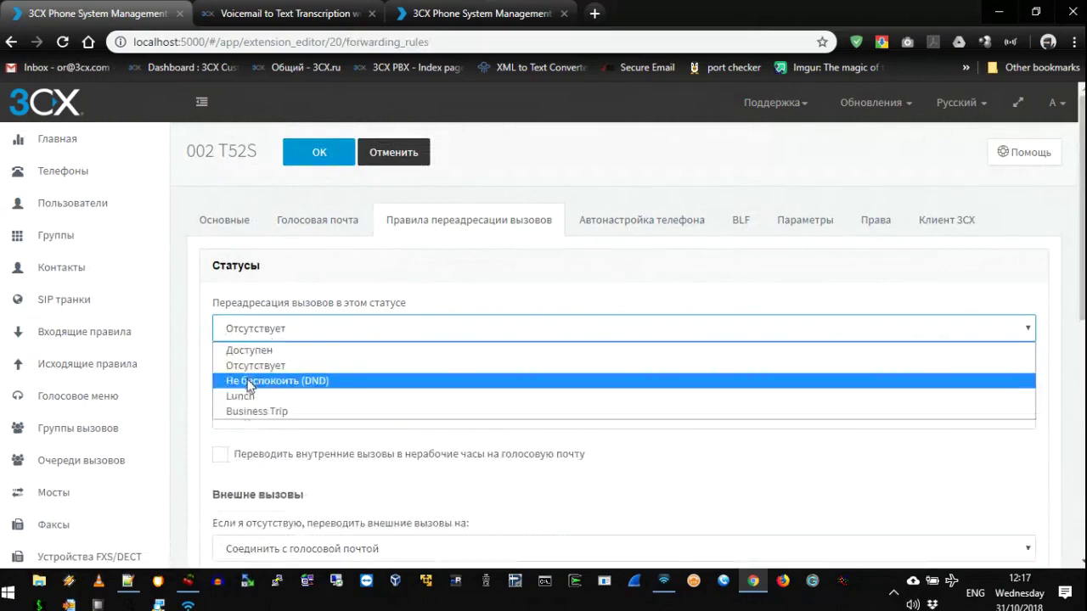
{"action": "left_click", "coordinate": [246, 381]}
{"action": "left_click", "coordinate": [259, 333]}
{"action": "left_click", "coordinate": [257, 350]}
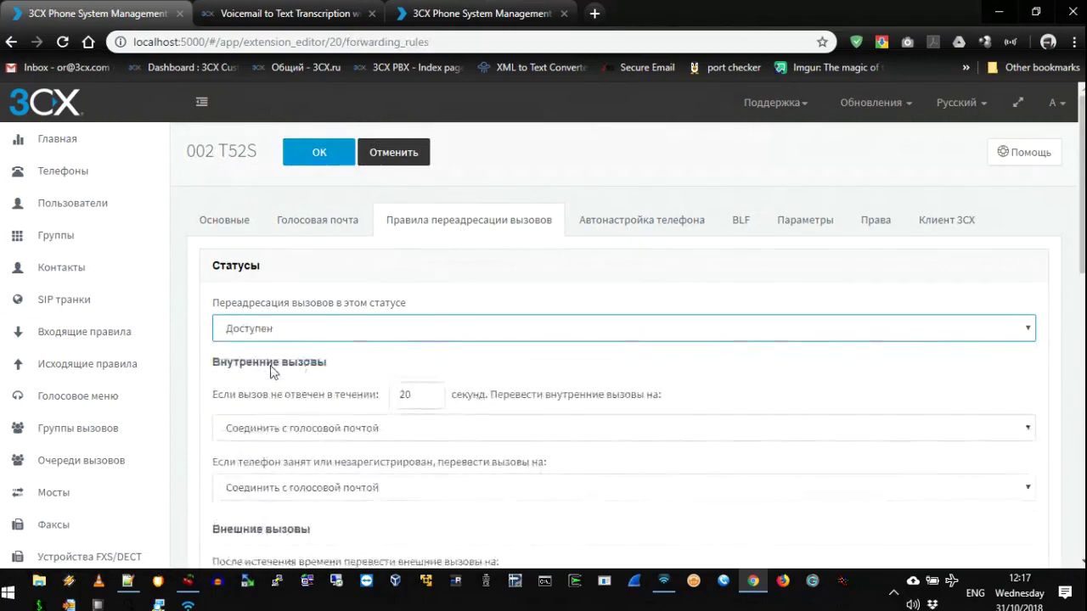
Examine the forwarding rules for the status Доступен, highlighting the Приветствие heading and checking its list of custom greetings.
{"action": "scroll", "coordinate": [376, 368], "scroll_direction": "down", "scroll_amount": 5}
{"action": "scroll", "coordinate": [251, 199], "scroll_direction": "up", "scroll_amount": 3}
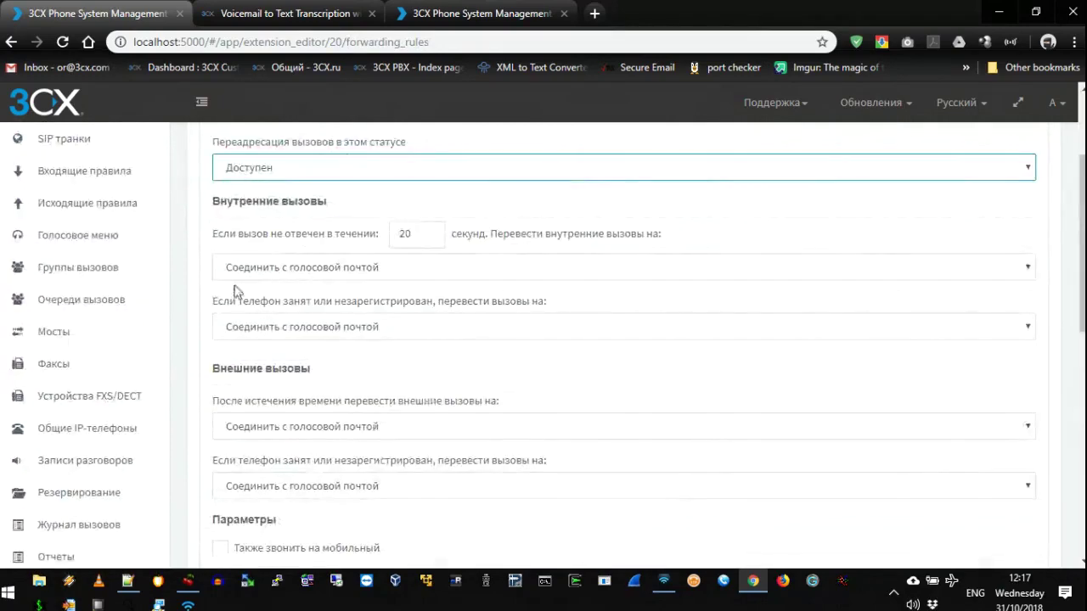
{"action": "scroll", "coordinate": [195, 372], "scroll_direction": "down", "scroll_amount": 7}
{"action": "scroll", "coordinate": [201, 207], "scroll_direction": "up", "scroll_amount": 1}
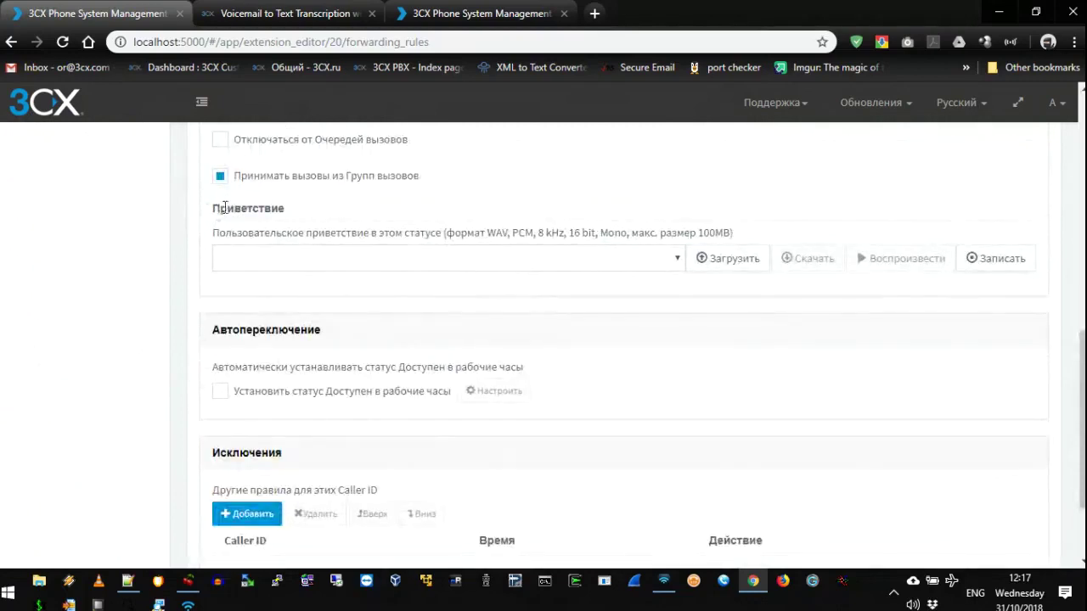
{"action": "left_click_drag", "start_coordinate": [218, 208], "coordinate": [674, 260]}
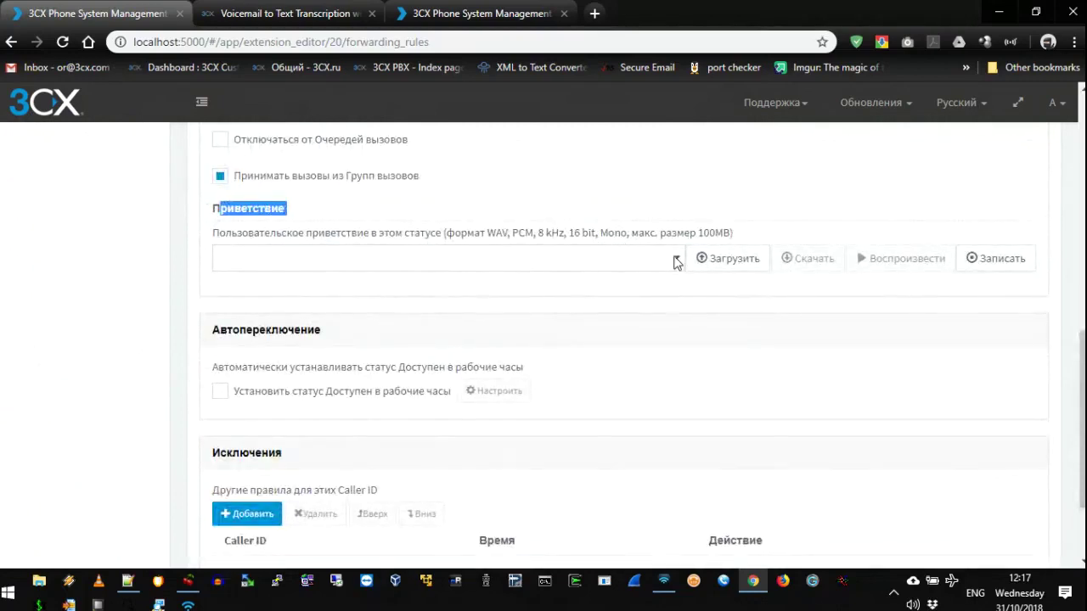
{"action": "left_click", "coordinate": [676, 260]}
{"action": "left_click", "coordinate": [677, 261]}
View the forwarding rules for the status Отсутствует and check its list of custom greetings.
{"action": "scroll", "coordinate": [357, 195], "scroll_direction": "up", "scroll_amount": 7}
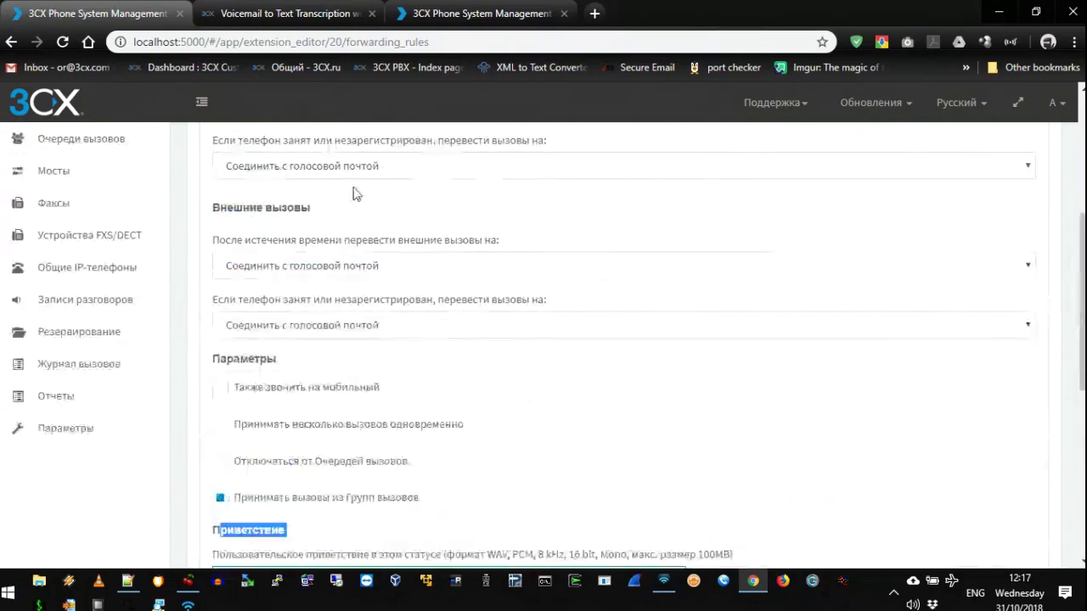
{"action": "left_click", "coordinate": [280, 331]}
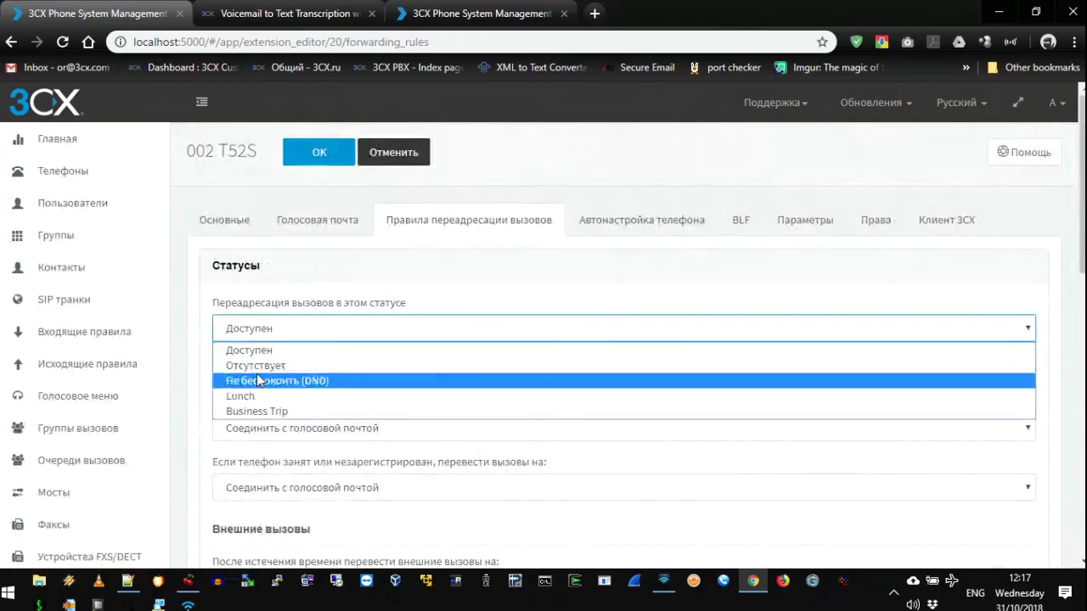
{"action": "left_click", "coordinate": [356, 357]}
{"action": "scroll", "coordinate": [281, 375], "scroll_direction": "down", "scroll_amount": 3}
{"action": "scroll", "coordinate": [281, 375], "scroll_direction": "down", "scroll_amount": 3}
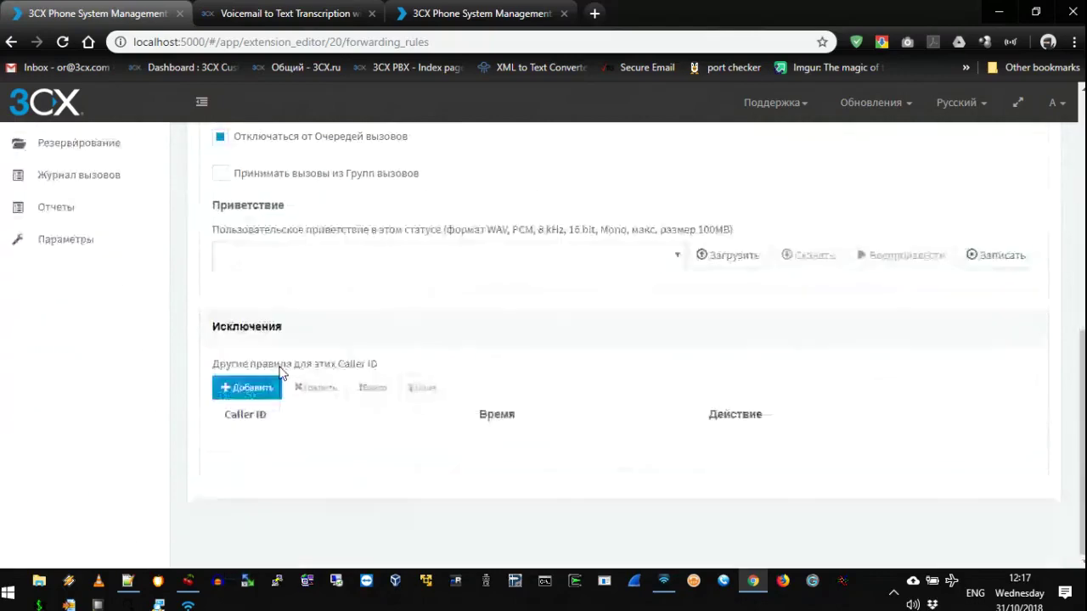
{"action": "left_click", "coordinate": [266, 254]}
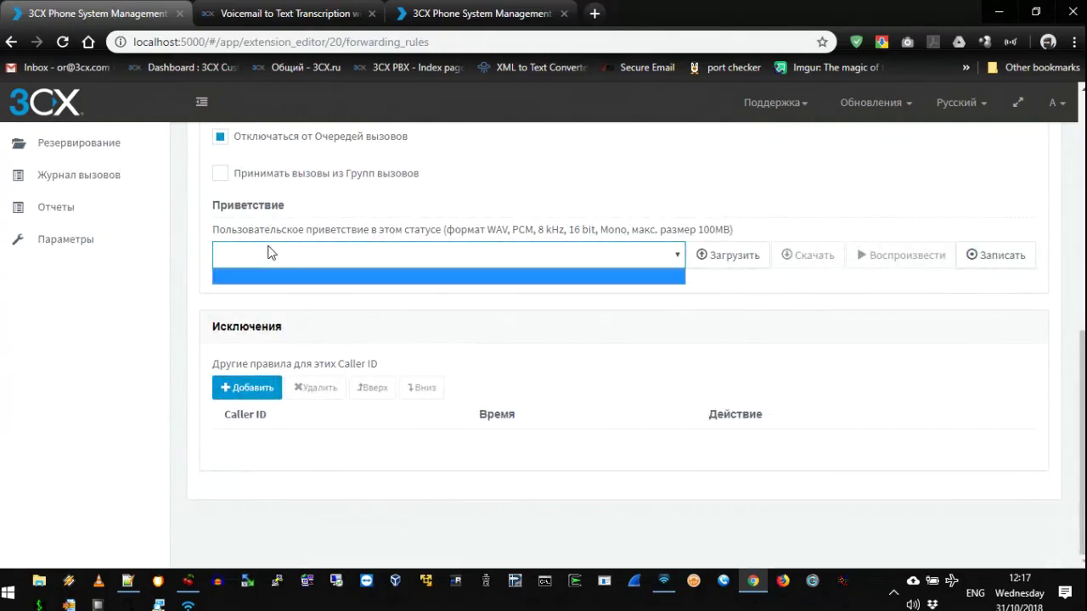
{"action": "left_click", "coordinate": [362, 274]}
View the forwarding rules for the status Business Trip through to the Исключения section.
{"action": "scroll", "coordinate": [374, 254], "scroll_direction": "up", "scroll_amount": 6}
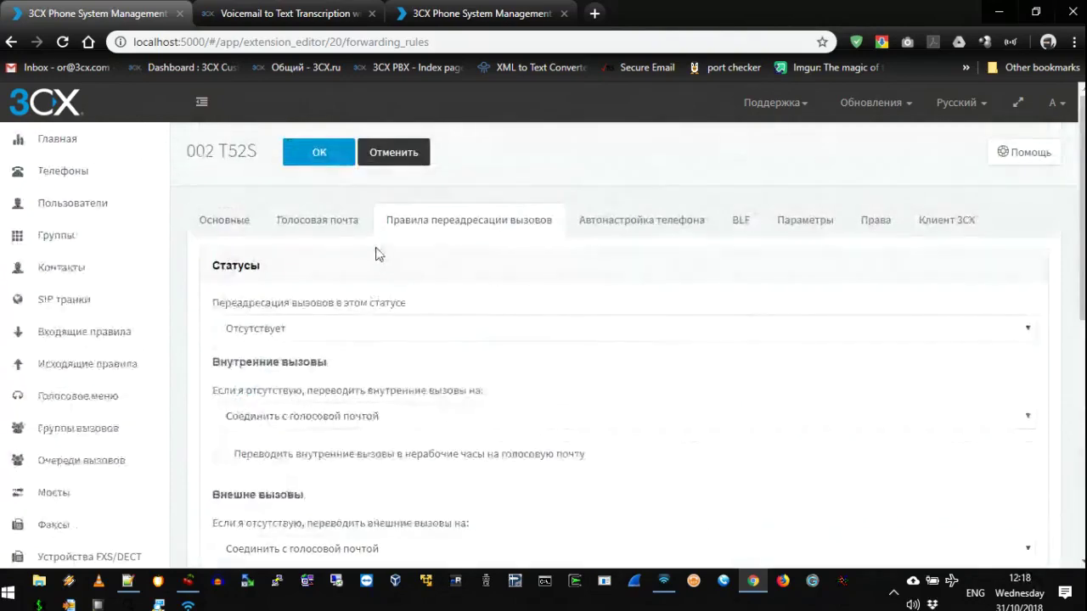
{"action": "left_click", "coordinate": [330, 331]}
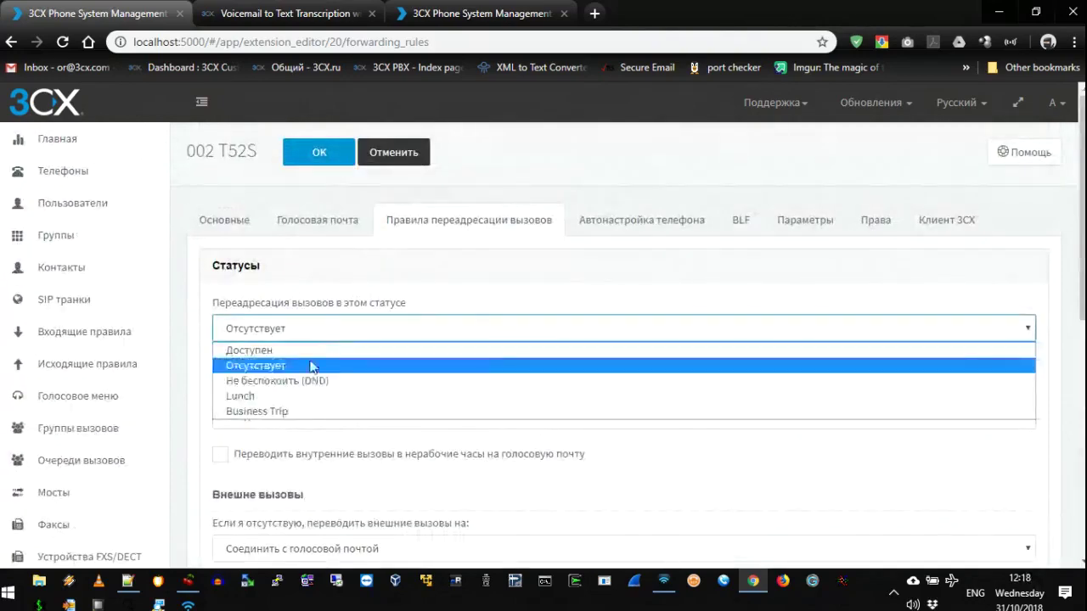
{"action": "left_click", "coordinate": [255, 413]}
{"action": "scroll", "coordinate": [337, 378], "scroll_direction": "down", "scroll_amount": 4}
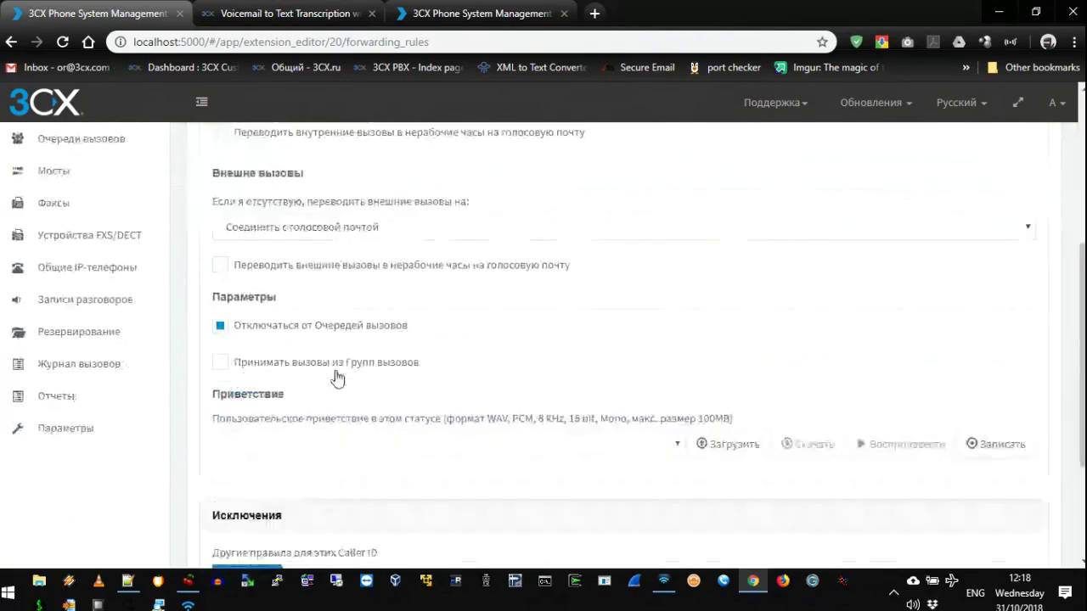
{"action": "scroll", "coordinate": [338, 378], "scroll_direction": "down", "scroll_amount": 2}
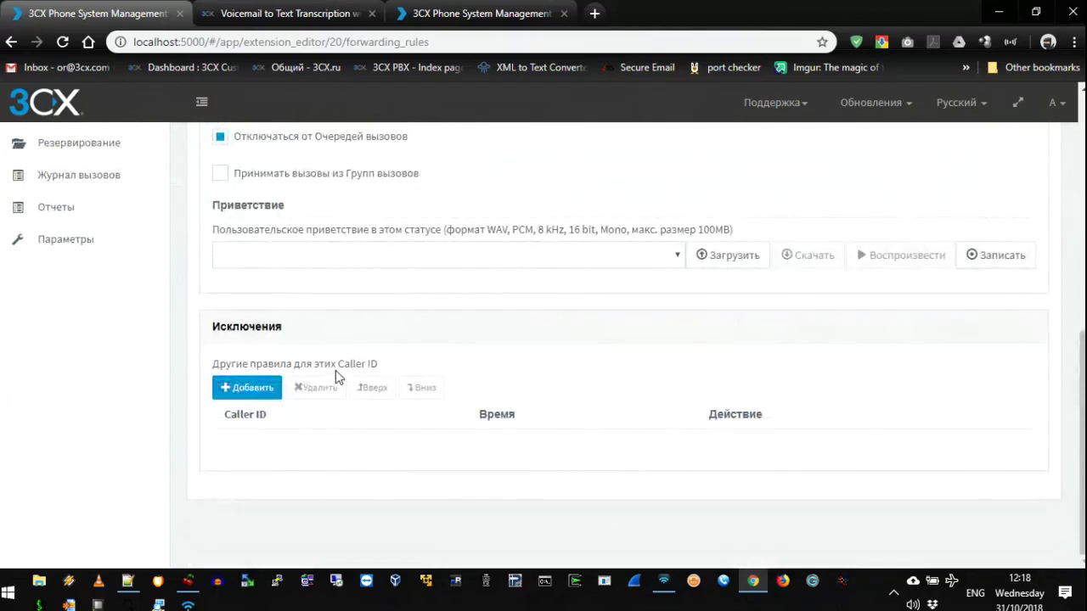
{"action": "scroll", "coordinate": [333, 371], "scroll_direction": "up", "scroll_amount": 6}
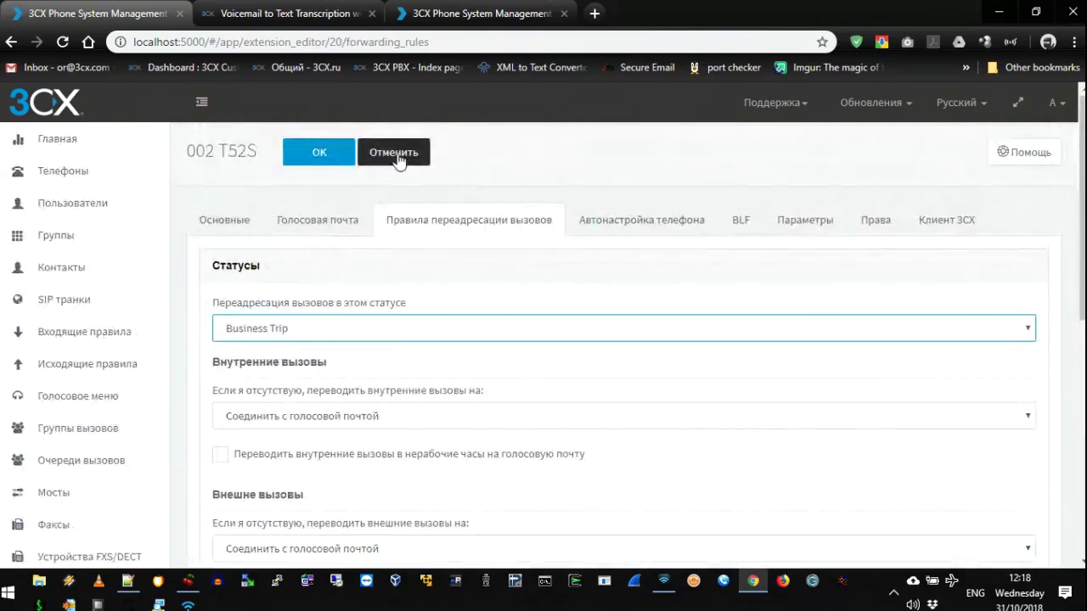
Cancel the editing of extension 002 and open the system-wide voicemail settings.
{"action": "left_click", "coordinate": [396, 158]}
{"action": "scroll", "coordinate": [223, 340], "scroll_direction": "down", "scroll_amount": 3}
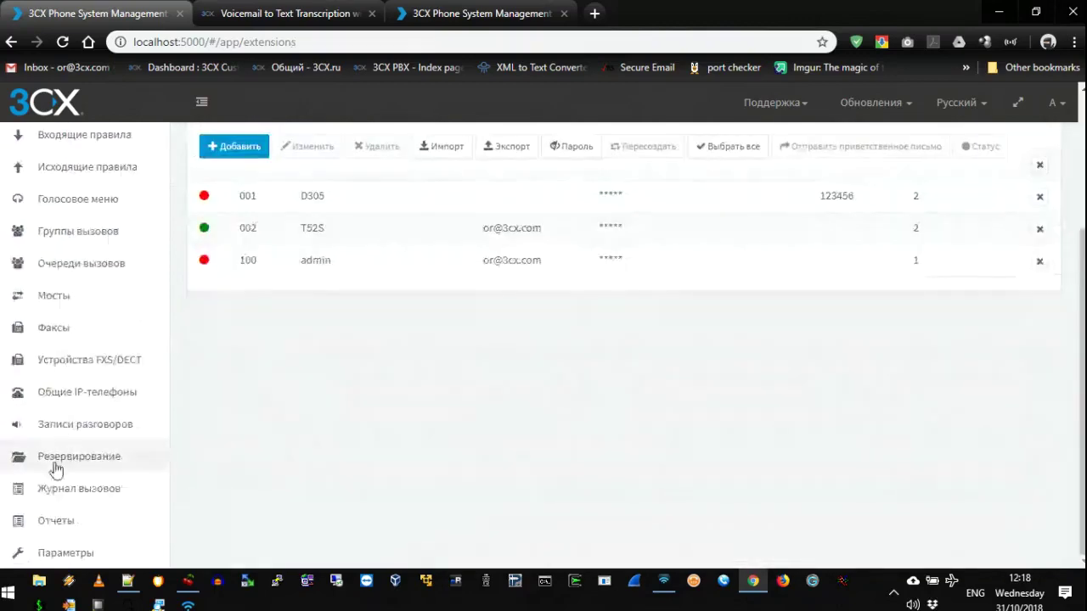
{"action": "left_click", "coordinate": [79, 553]}
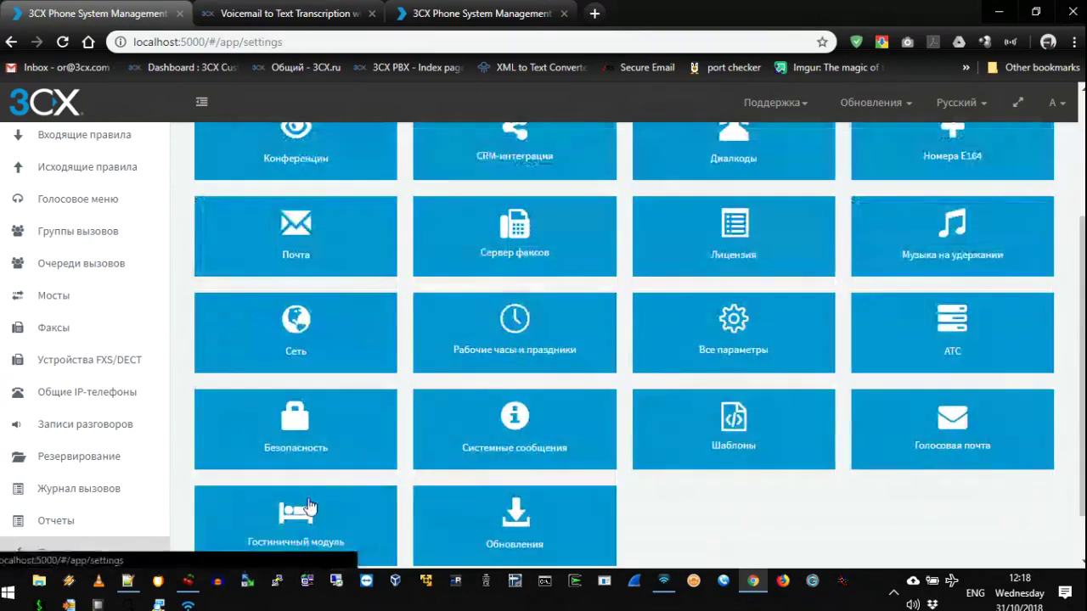
{"action": "left_click", "coordinate": [953, 426]}
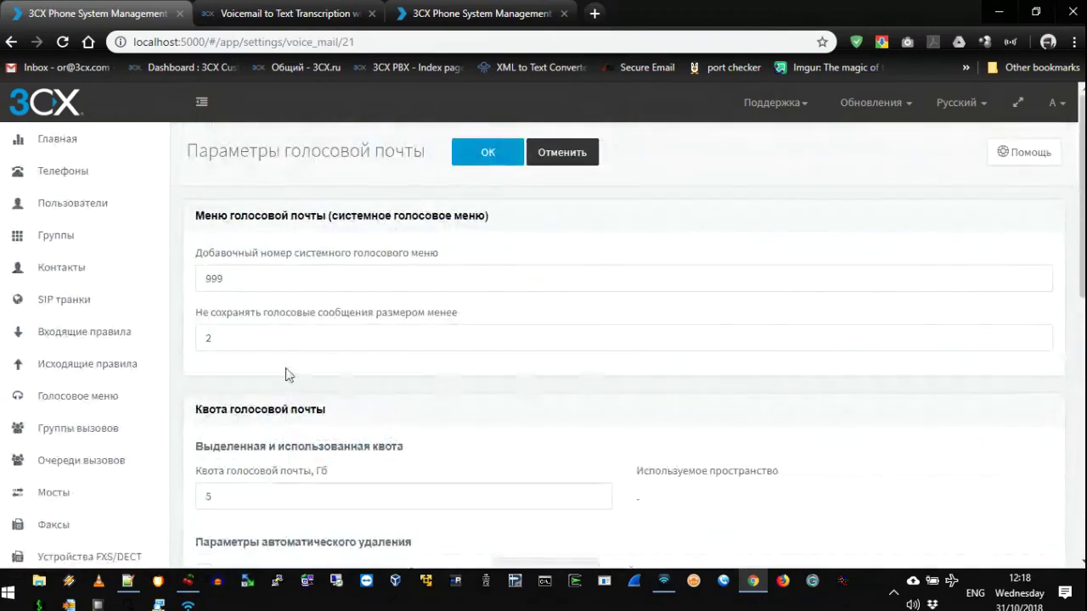
Examine the voicemail menu's extension number and the voicemail quota in gigabytes, highlighting each without changing it.
{"action": "scroll", "coordinate": [286, 371], "scroll_direction": "down", "scroll_amount": 1}
{"action": "key", "text": "ctrl+a"}
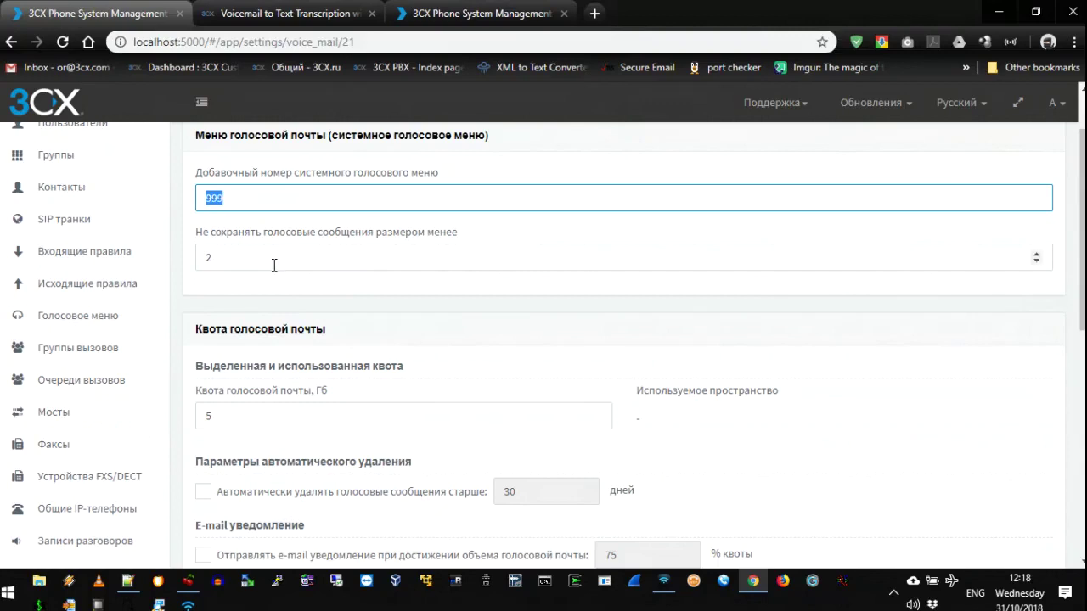
{"action": "scroll", "coordinate": [288, 298], "scroll_direction": "down", "scroll_amount": 1}
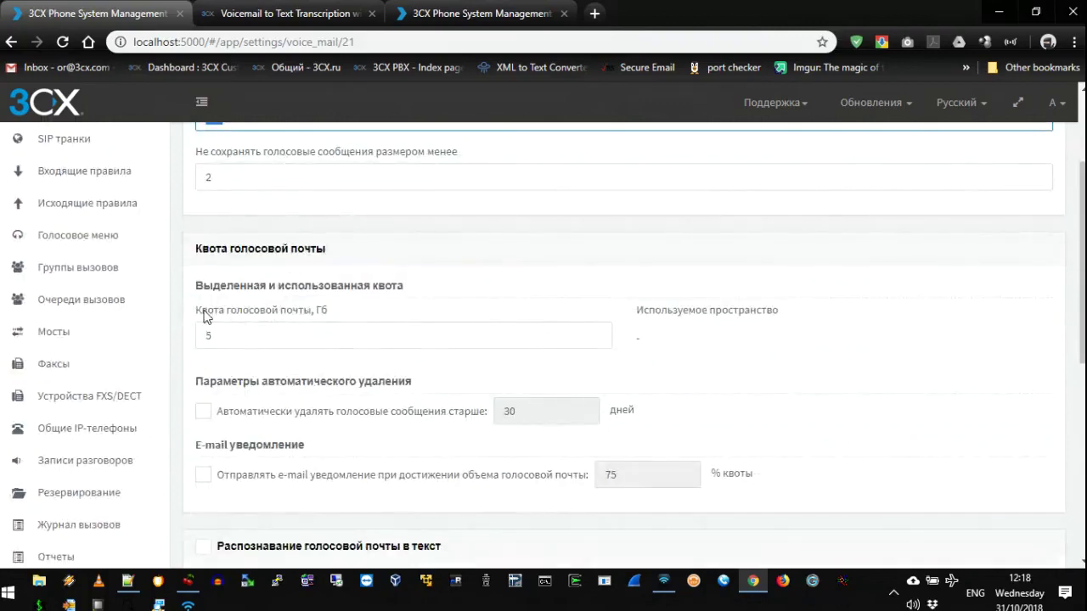
{"action": "left_click_drag", "start_coordinate": [219, 312], "coordinate": [328, 315]}
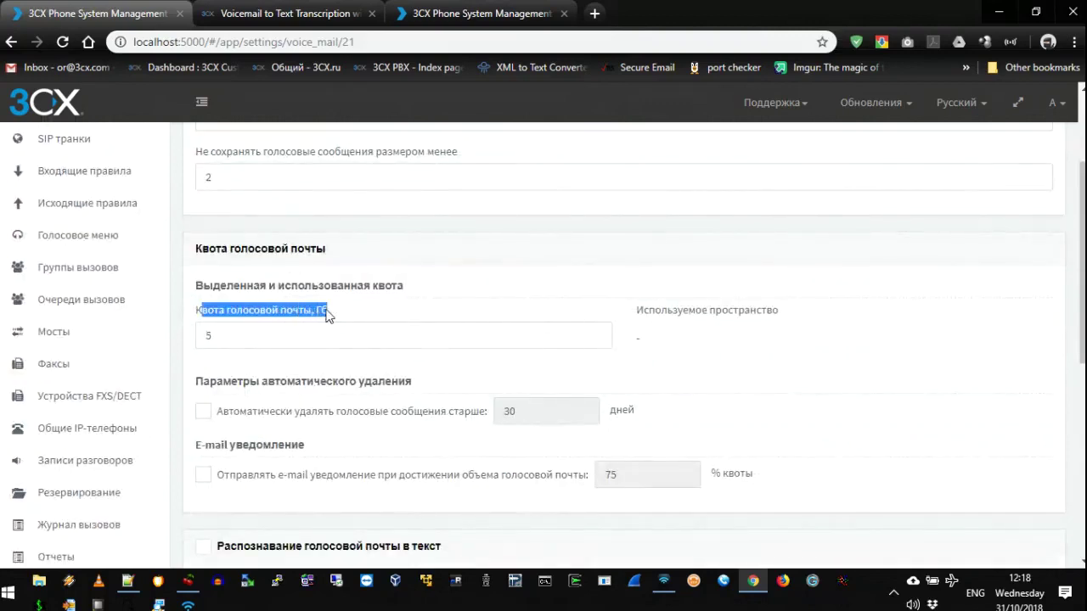
{"action": "double_click", "coordinate": [219, 331]}
Switch the automatic deletion of old voicemails on and off, and do the same with the e-mail notification for the voicemail quota.
{"action": "left_click", "coordinate": [228, 413]}
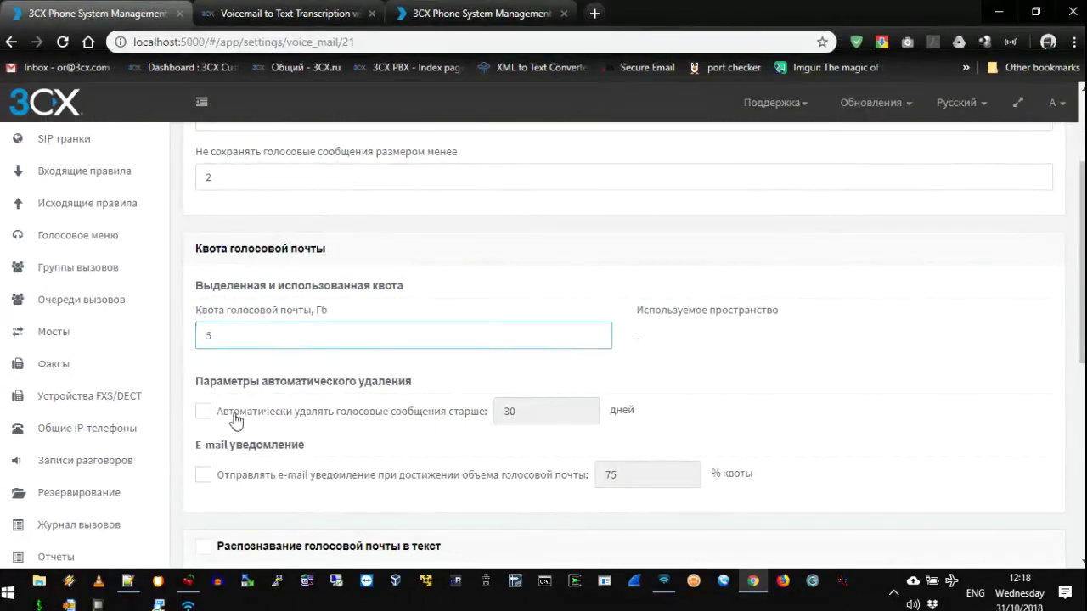
{"action": "left_click", "coordinate": [471, 413]}
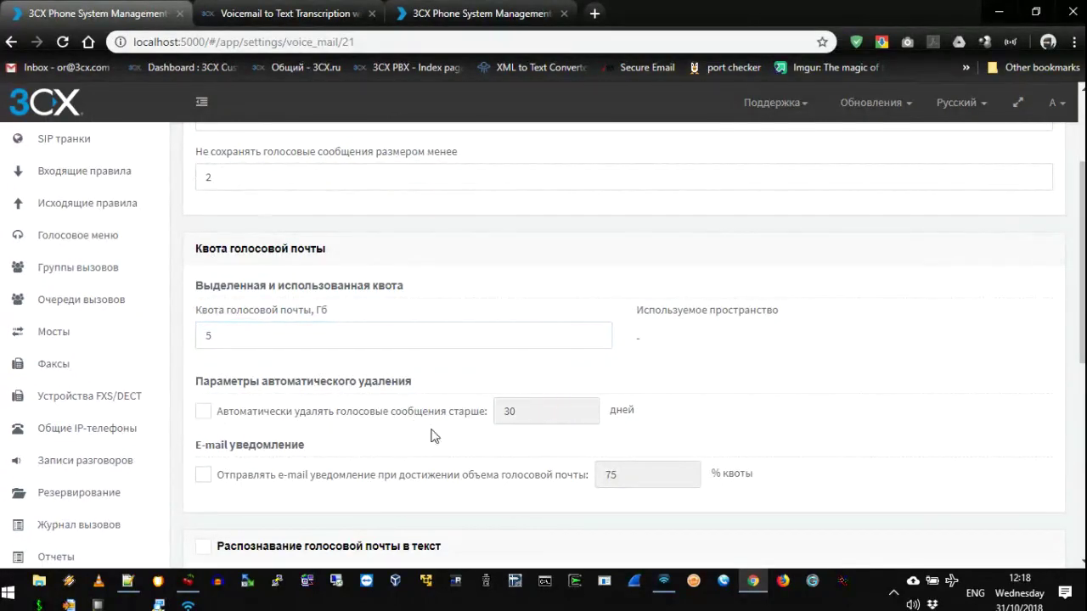
{"action": "left_click", "coordinate": [248, 477]}
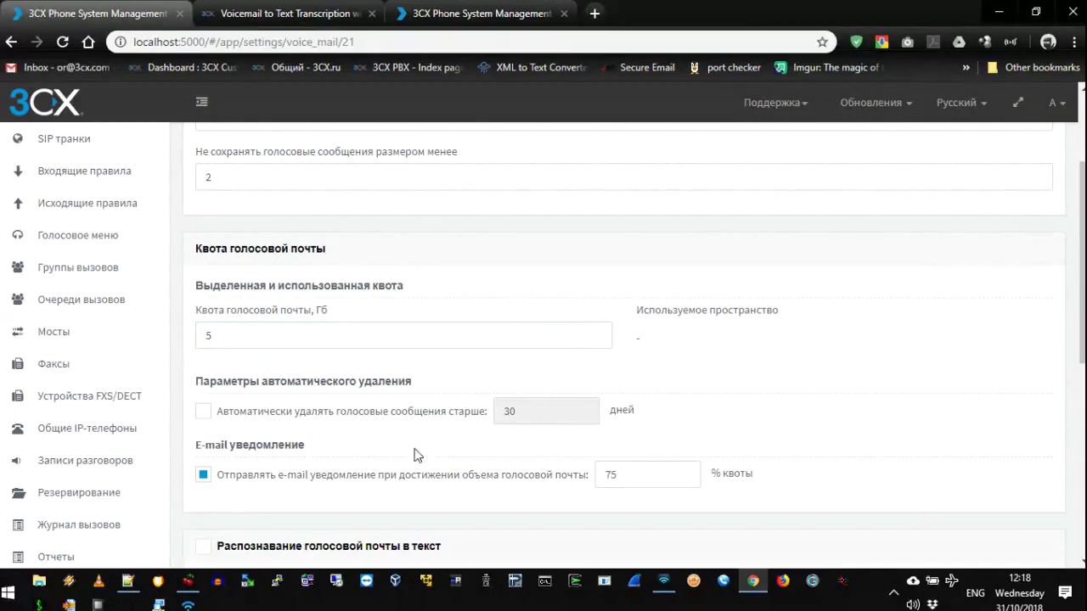
{"action": "double_click", "coordinate": [646, 476]}
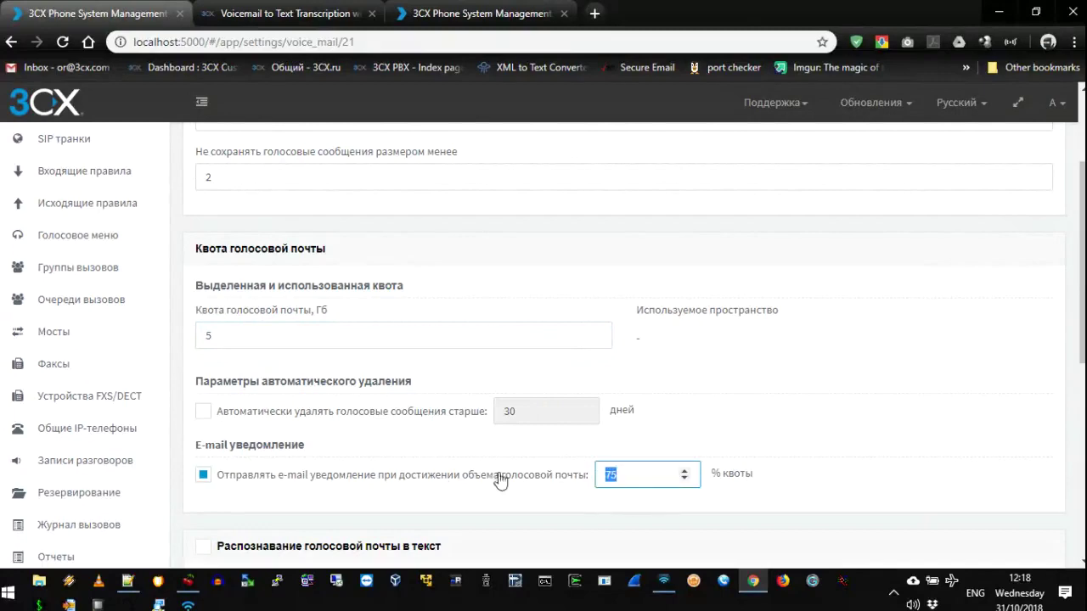
{"action": "left_click", "coordinate": [302, 477]}
In the 3CX console at 192.168.179.34, set the interface language to Русский and open the voicemail settings.
{"action": "scroll", "coordinate": [409, 465], "scroll_direction": "down", "scroll_amount": 2}
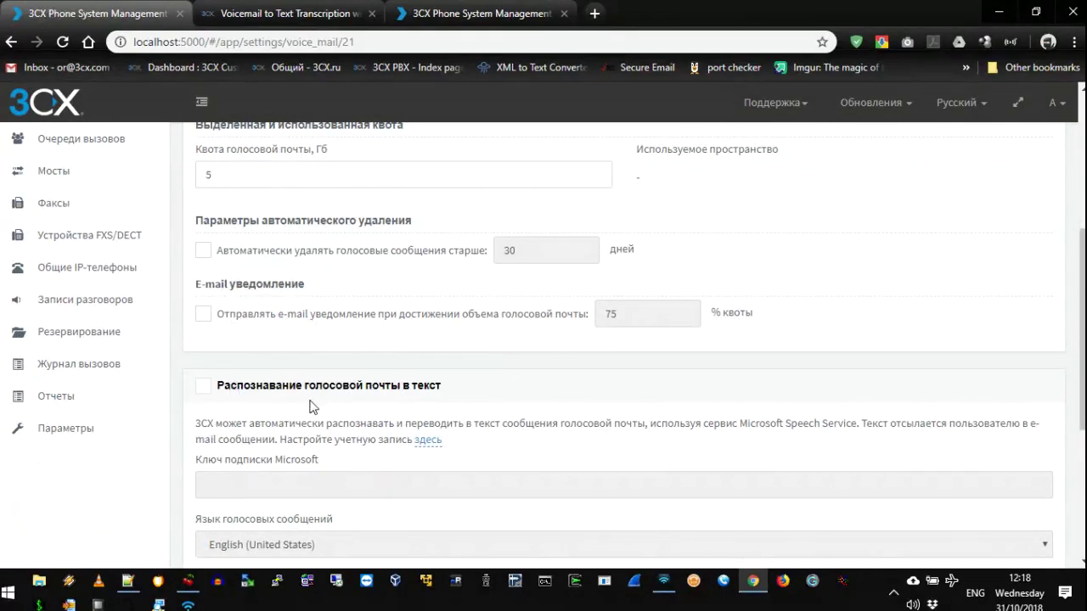
{"action": "scroll", "coordinate": [311, 408], "scroll_direction": "down", "scroll_amount": 2}
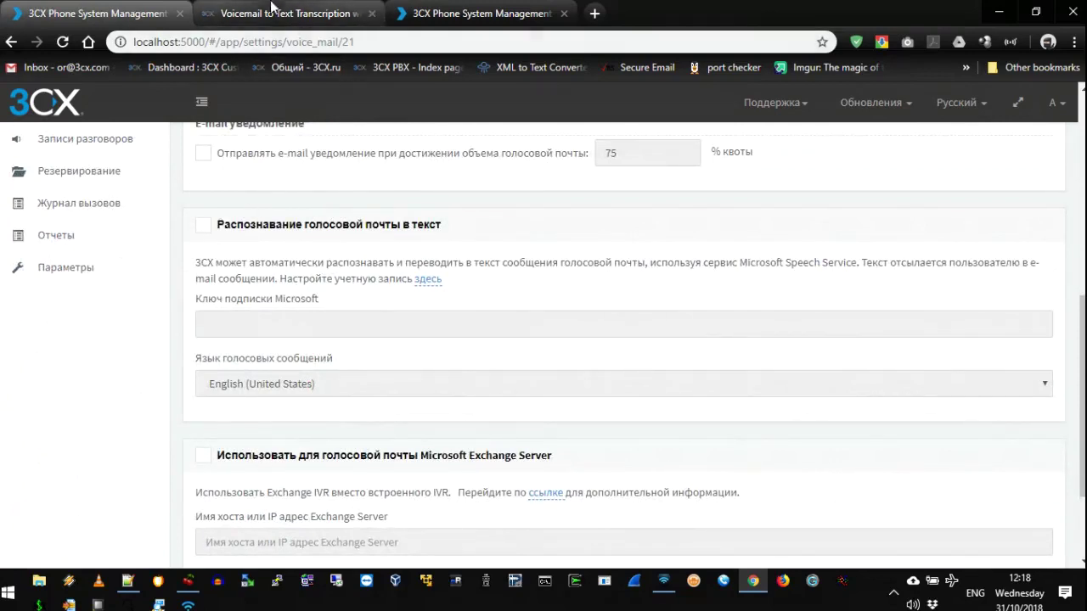
{"action": "left_click", "coordinate": [480, 13]}
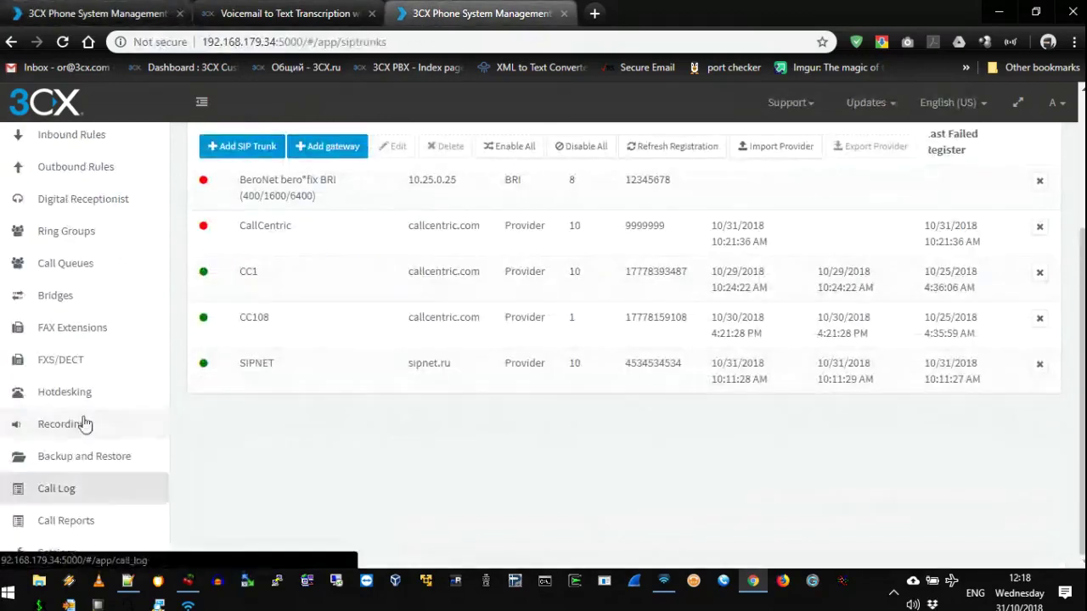
{"action": "left_click", "coordinate": [78, 552]}
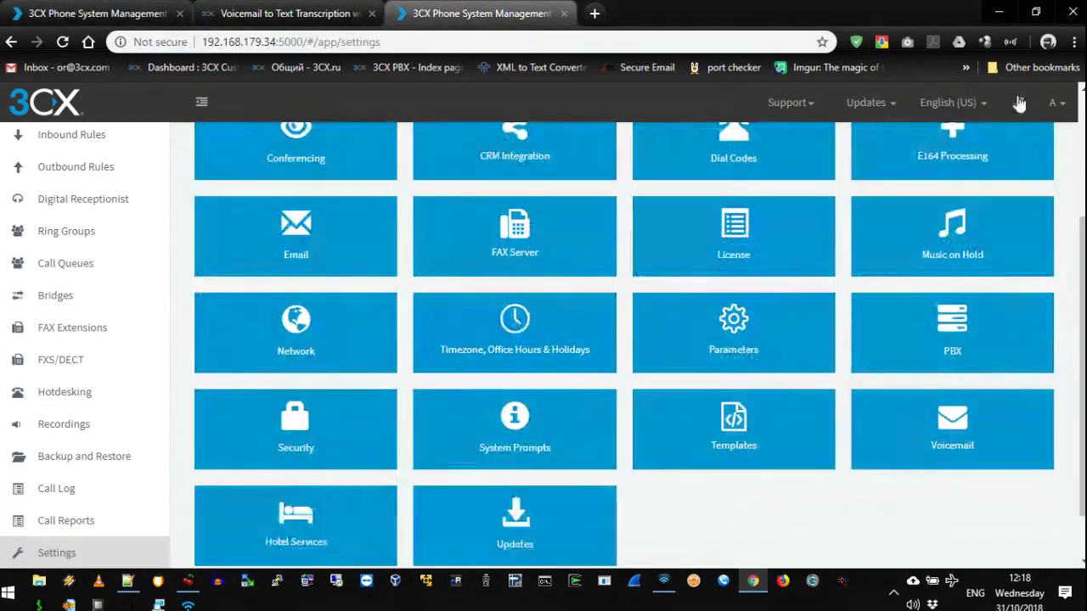
{"action": "left_click", "coordinate": [949, 103]}
{"action": "left_click", "coordinate": [902, 229]}
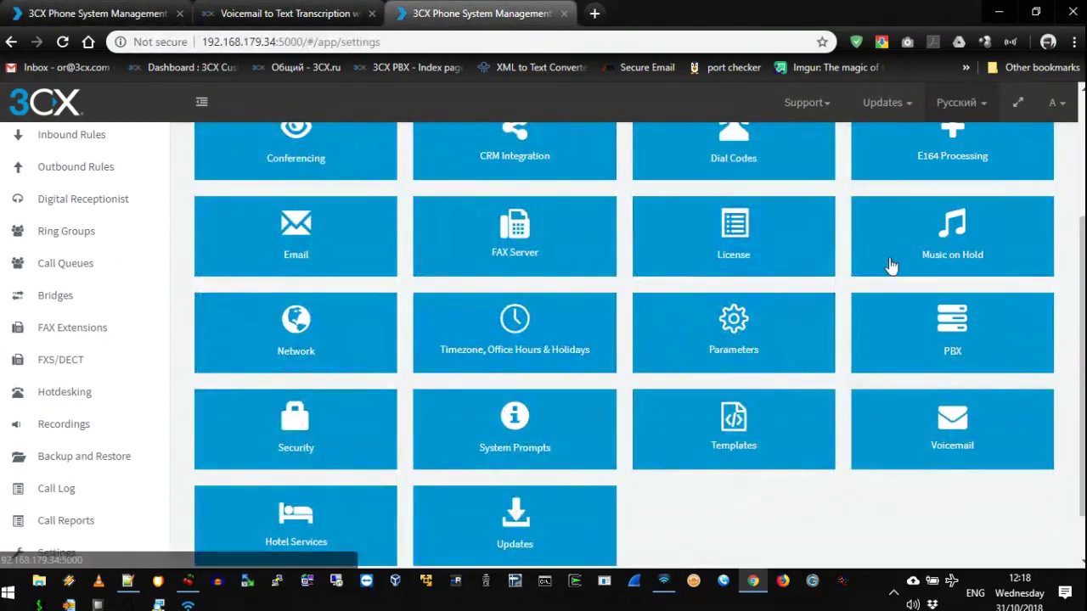
{"action": "left_click", "coordinate": [941, 435]}
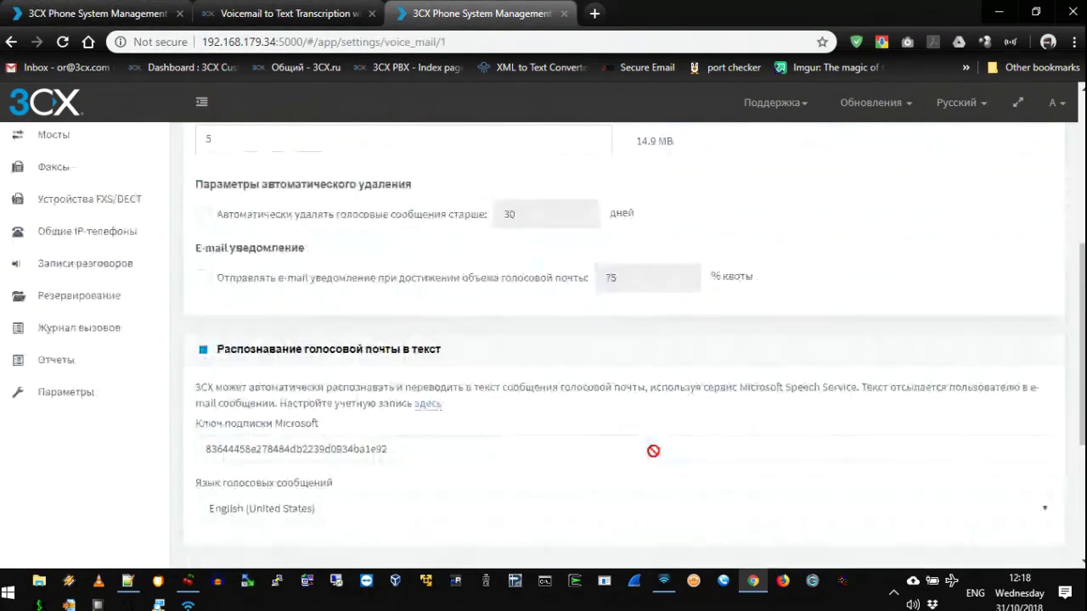
Examine the voicemail-to-text settings and the available voice message languages, and return to the voicemail settings in the localhost 3CX console.
{"action": "scroll", "coordinate": [510, 490], "scroll_direction": "down", "scroll_amount": 3}
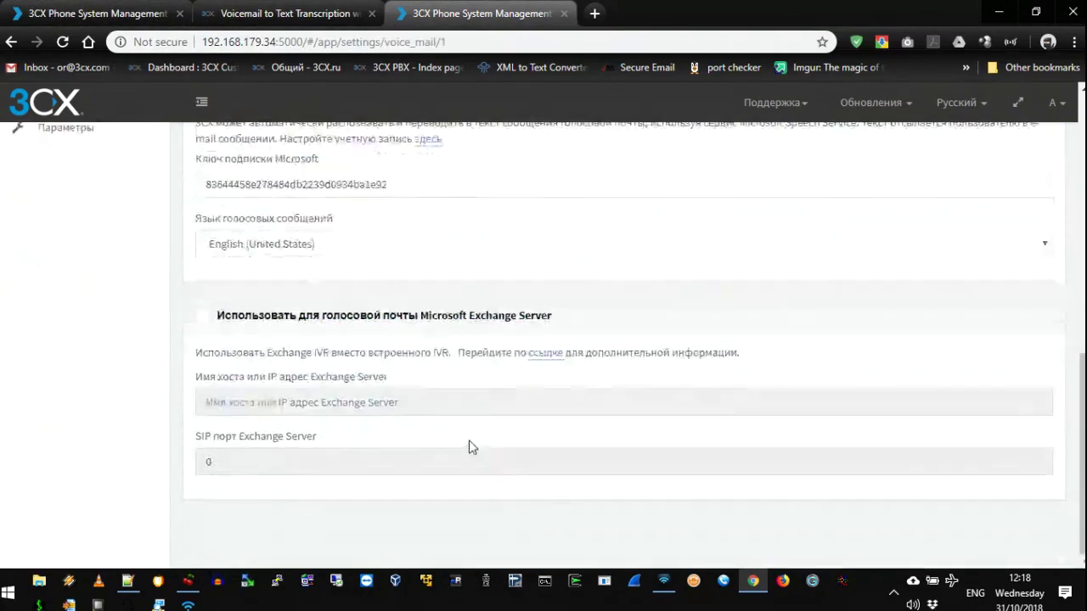
{"action": "scroll", "coordinate": [450, 342], "scroll_direction": "up", "scroll_amount": 6}
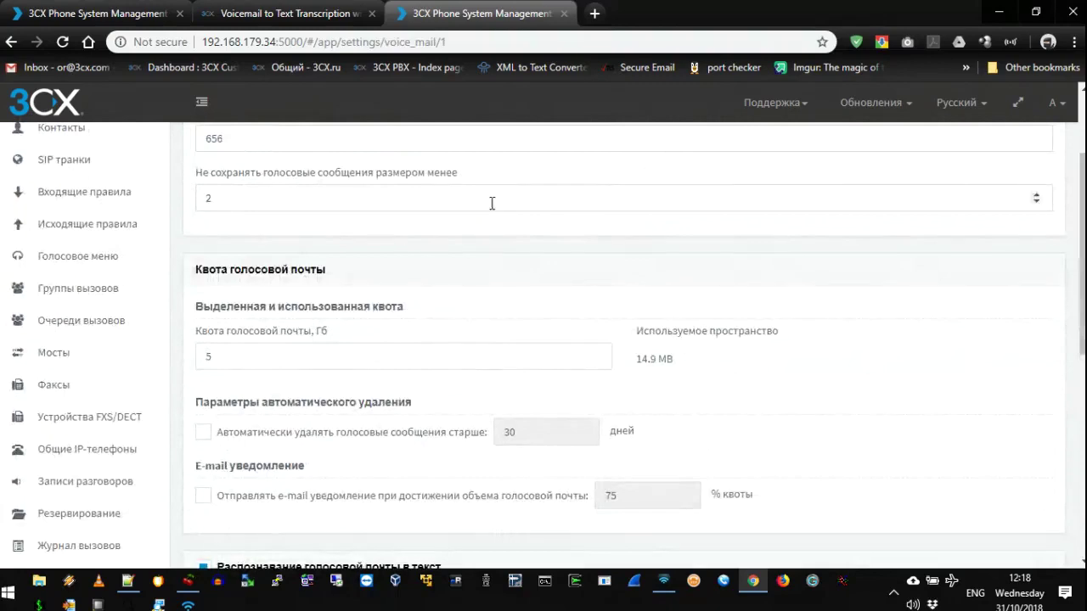
{"action": "scroll", "coordinate": [344, 378], "scroll_direction": "down", "scroll_amount": 6}
{"action": "left_click", "coordinate": [310, 247]}
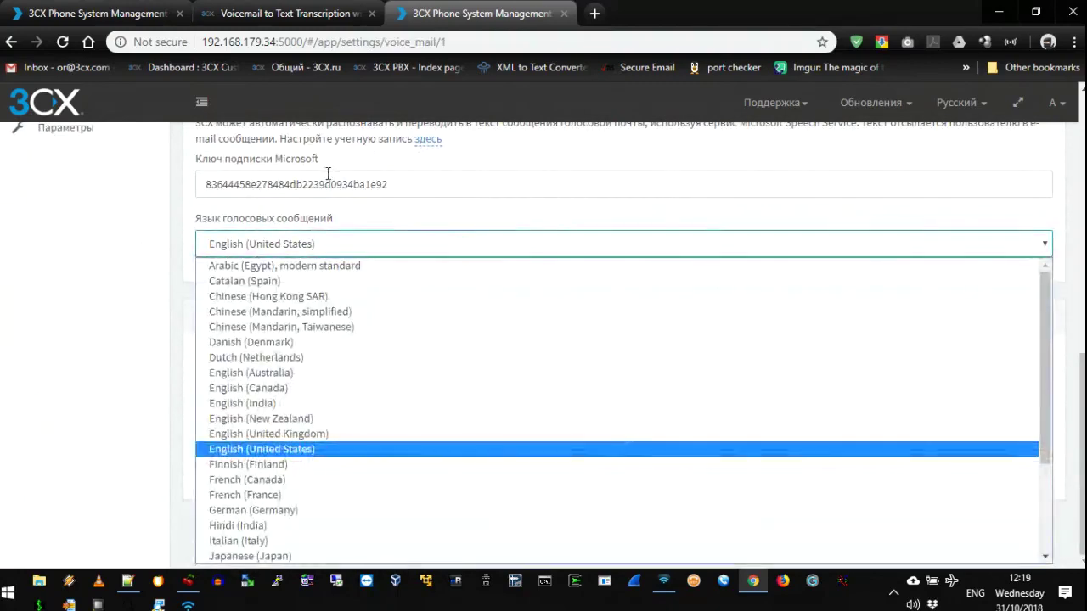
{"action": "key", "text": "Up"}
{"action": "key", "text": "Up"}
{"action": "key", "text": "Up"}
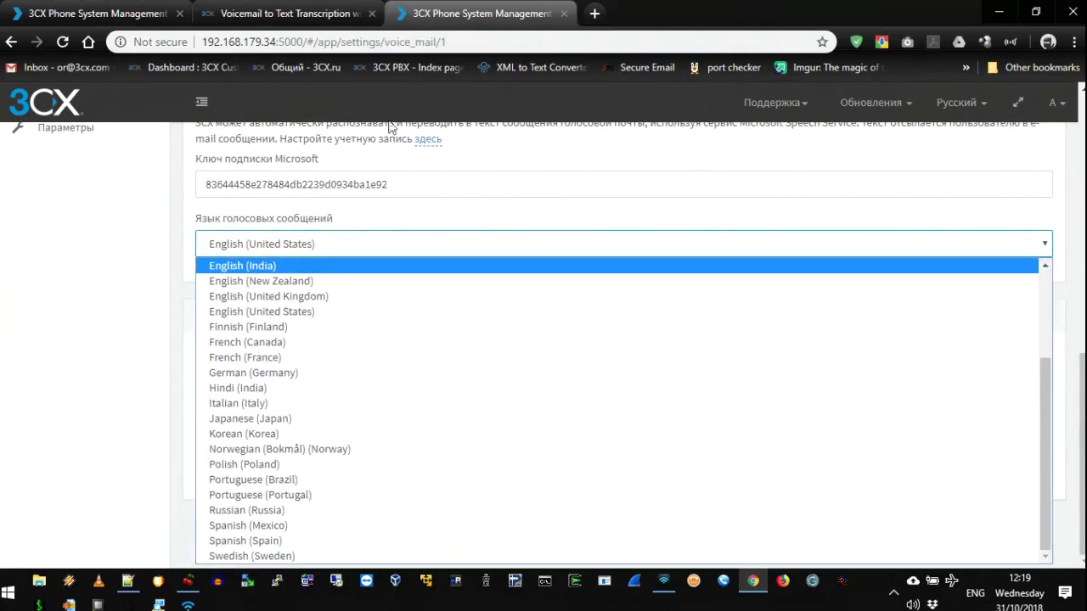
{"action": "scroll", "coordinate": [365, 162], "scroll_direction": "up", "scroll_amount": 8}
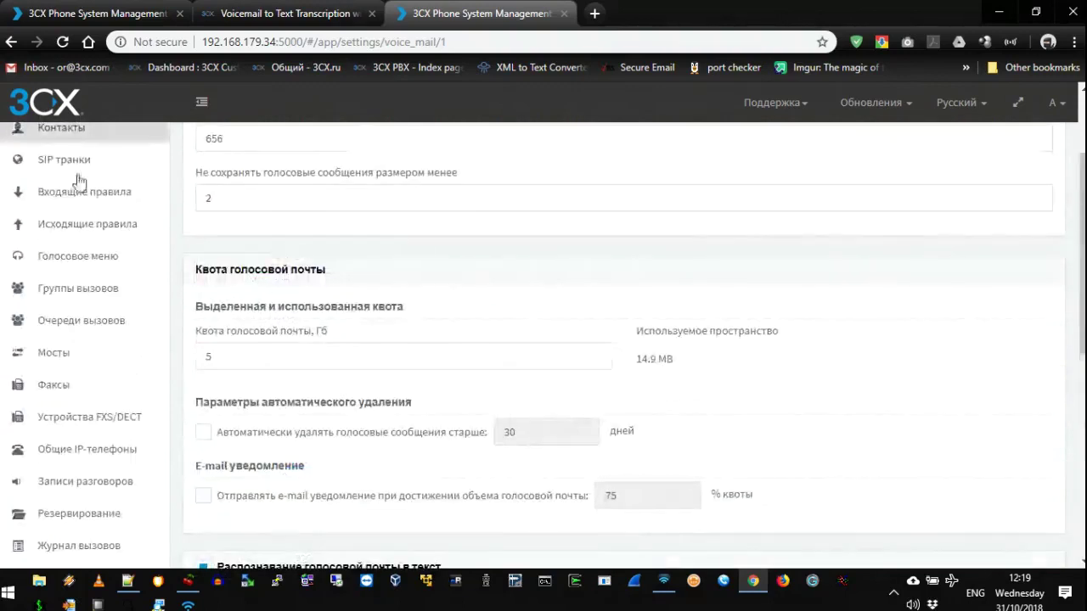
{"action": "scroll", "coordinate": [78, 181], "scroll_direction": "up", "scroll_amount": 2}
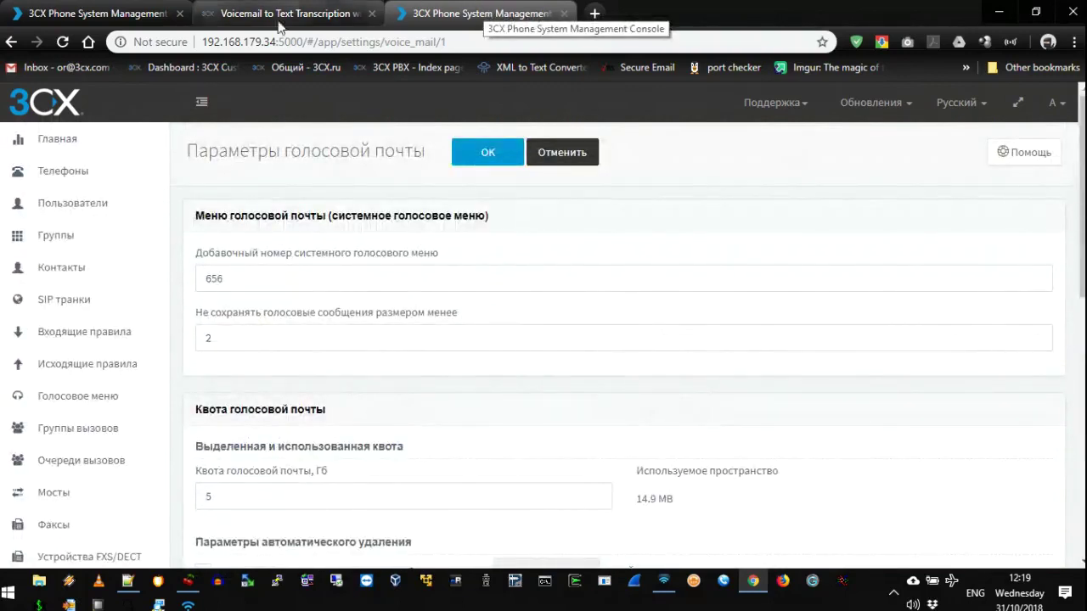
{"action": "left_click", "coordinate": [102, 13]}
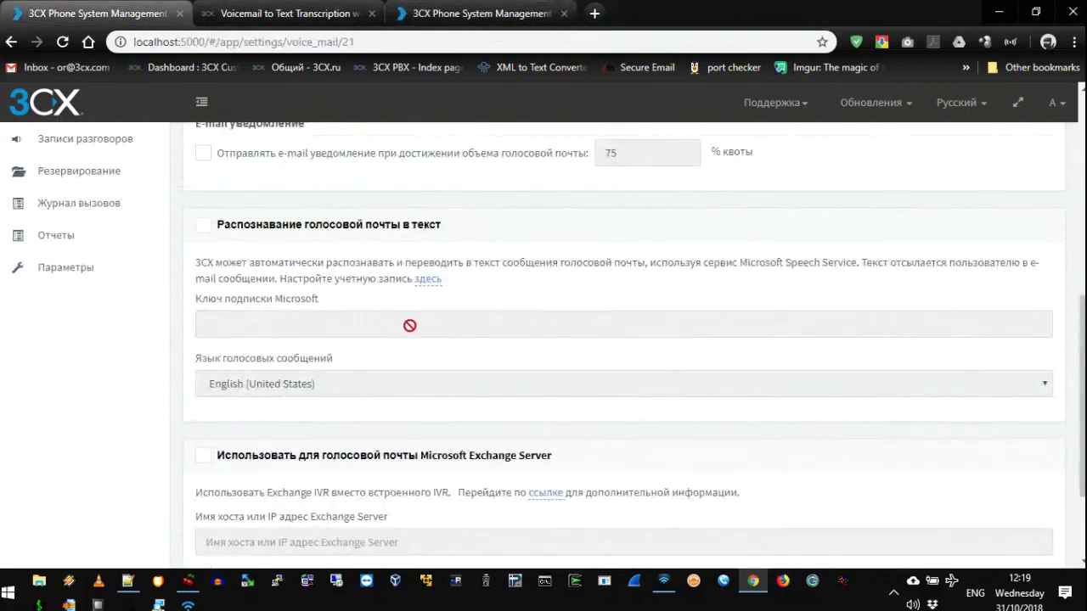
Leave the voicemail settings and open the PBX (АТС) settings from the system parameters.
{"action": "scroll", "coordinate": [413, 323], "scroll_direction": "down", "scroll_amount": 2}
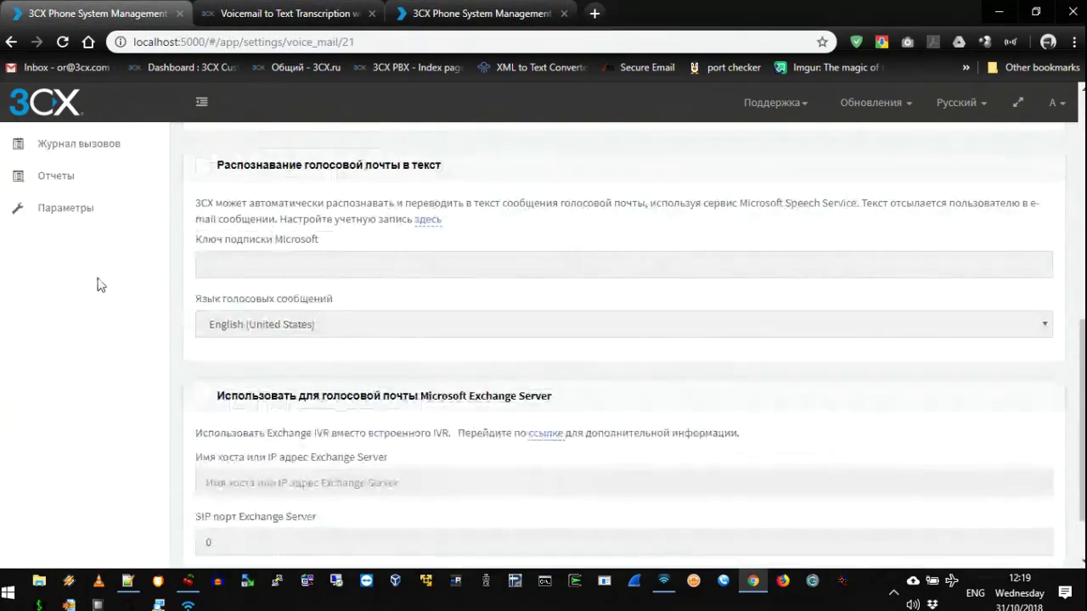
{"action": "scroll", "coordinate": [97, 283], "scroll_direction": "up", "scroll_amount": 1}
{"action": "left_click", "coordinate": [85, 209]}
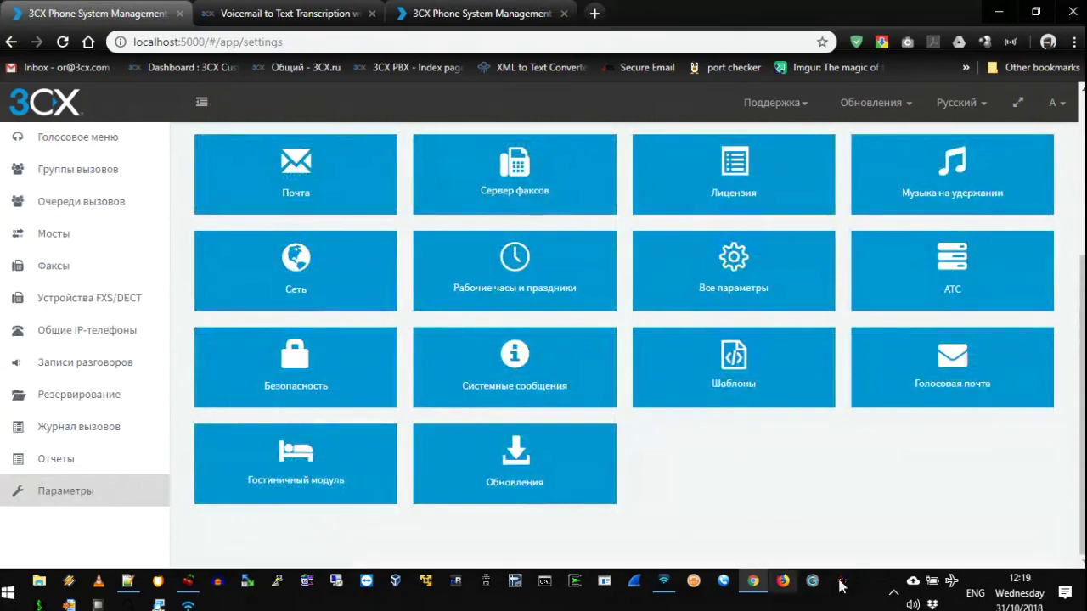
{"action": "left_click", "coordinate": [958, 267]}
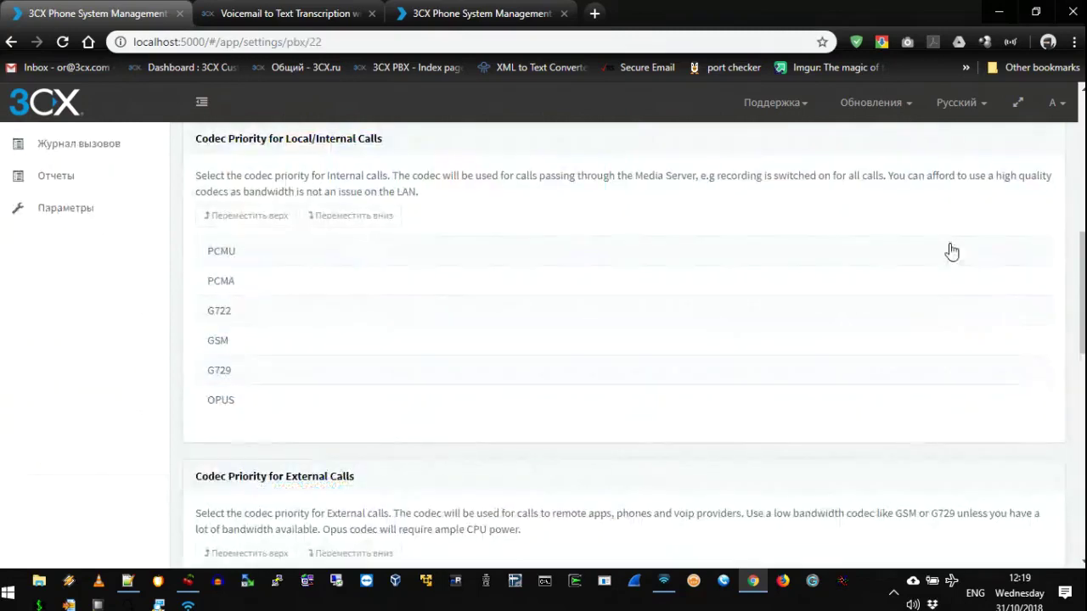
Examine the general PBX options, highlighting the one that enables outgoing calls in the system voice menu without changing it.
{"action": "scroll", "coordinate": [389, 318], "scroll_direction": "down", "scroll_amount": 3}
{"action": "scroll", "coordinate": [388, 313], "scroll_direction": "up", "scroll_amount": 6}
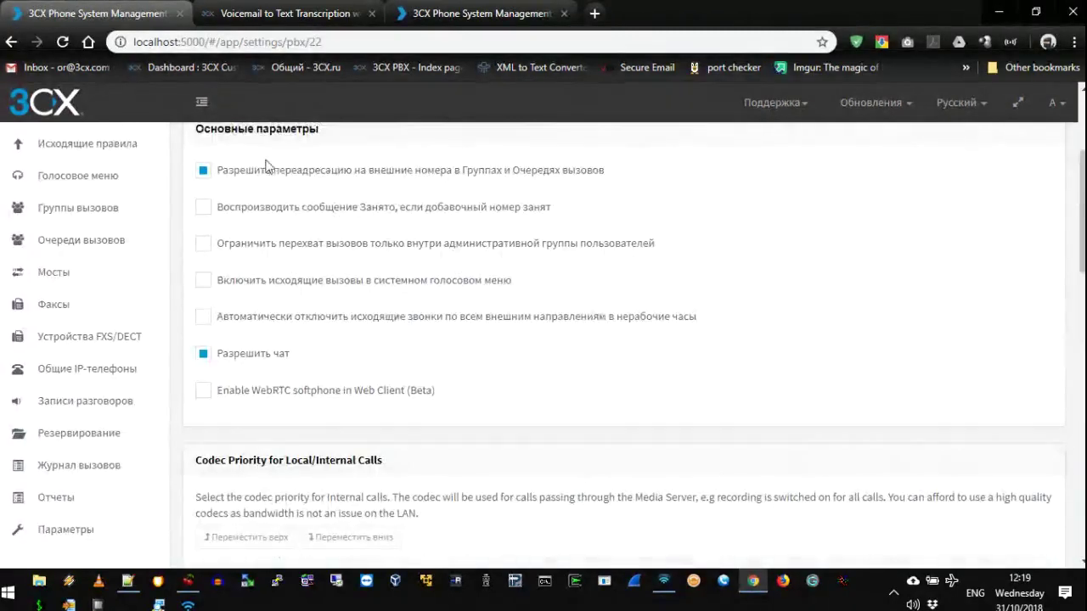
{"action": "scroll", "coordinate": [205, 162], "scroll_direction": "up", "scroll_amount": 3}
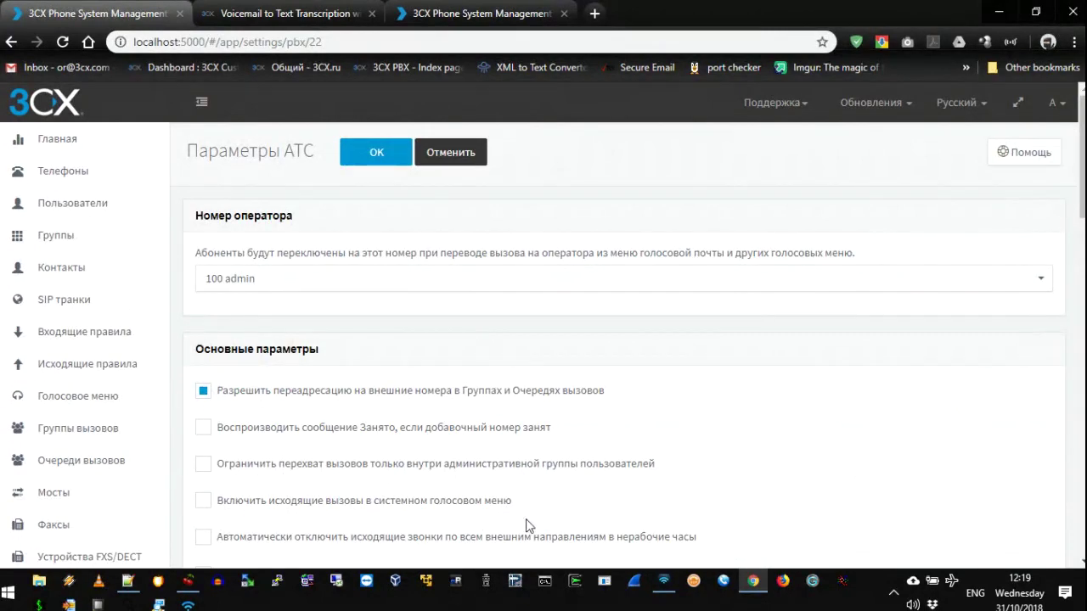
{"action": "left_click_drag", "start_coordinate": [223, 501], "coordinate": [526, 505]}
{"action": "scroll", "coordinate": [539, 509], "scroll_direction": "down", "scroll_amount": 1}
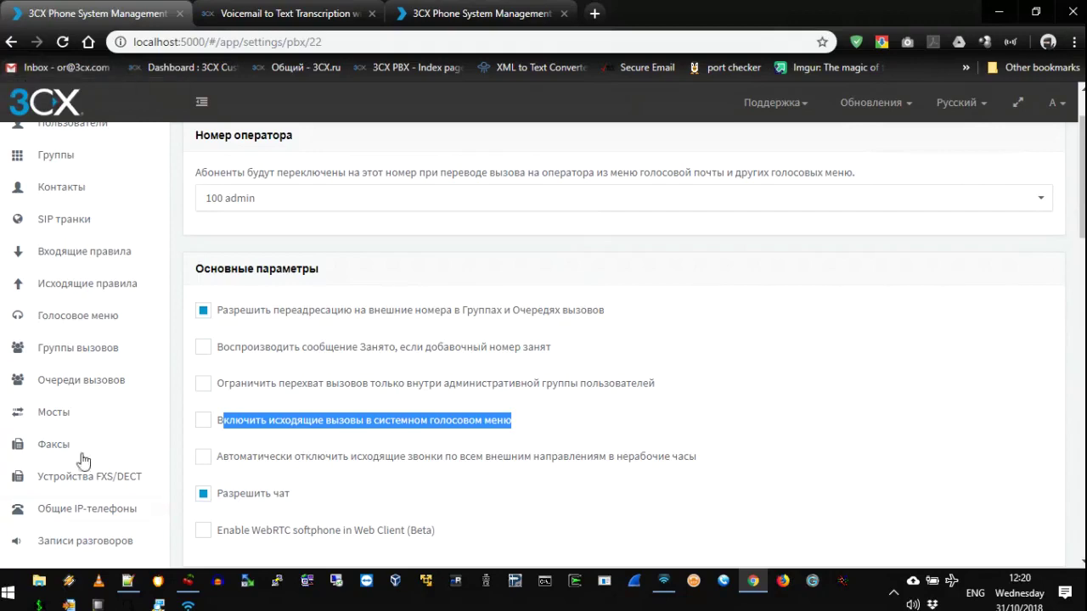
Open the phone list and remove the new, unassigned 3CX Phone for Android entry.
{"action": "scroll", "coordinate": [127, 225], "scroll_direction": "up", "scroll_amount": 2}
{"action": "left_click", "coordinate": [69, 145]}
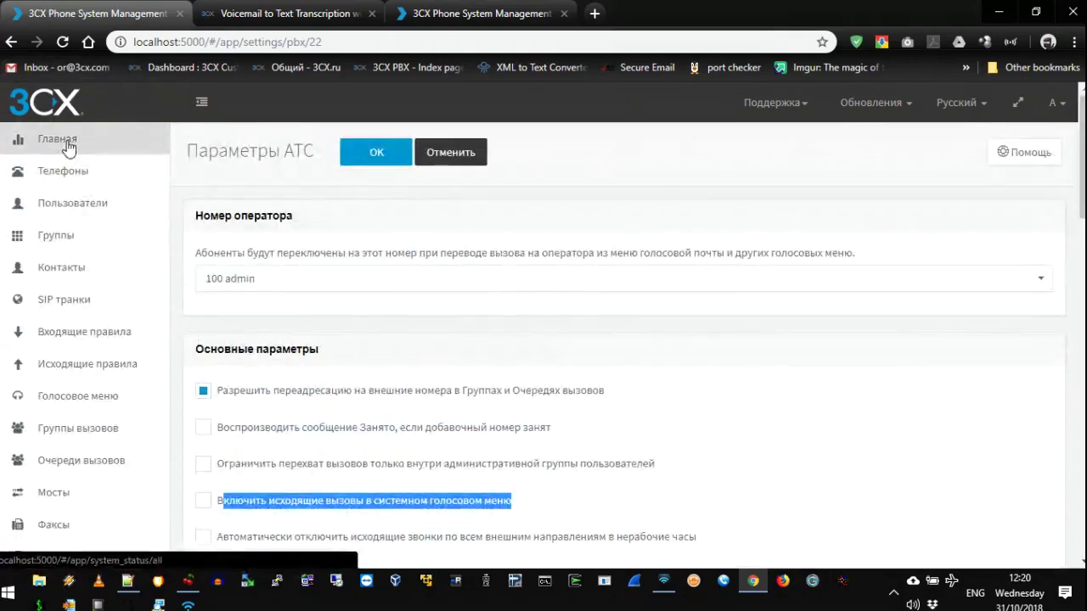
{"action": "left_click", "coordinate": [64, 173]}
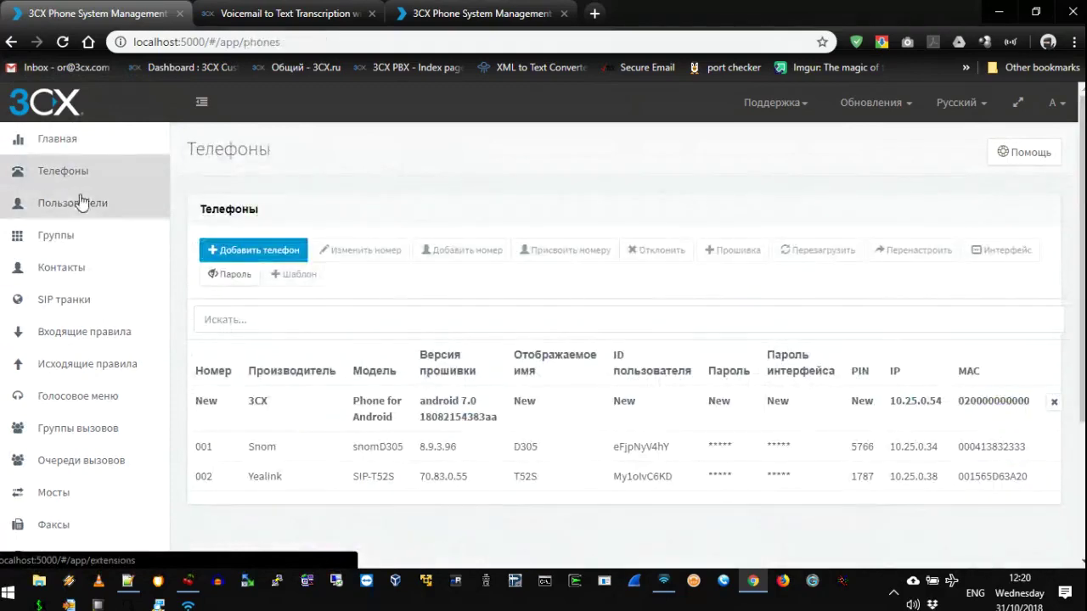
{"action": "left_click", "coordinate": [1052, 403]}
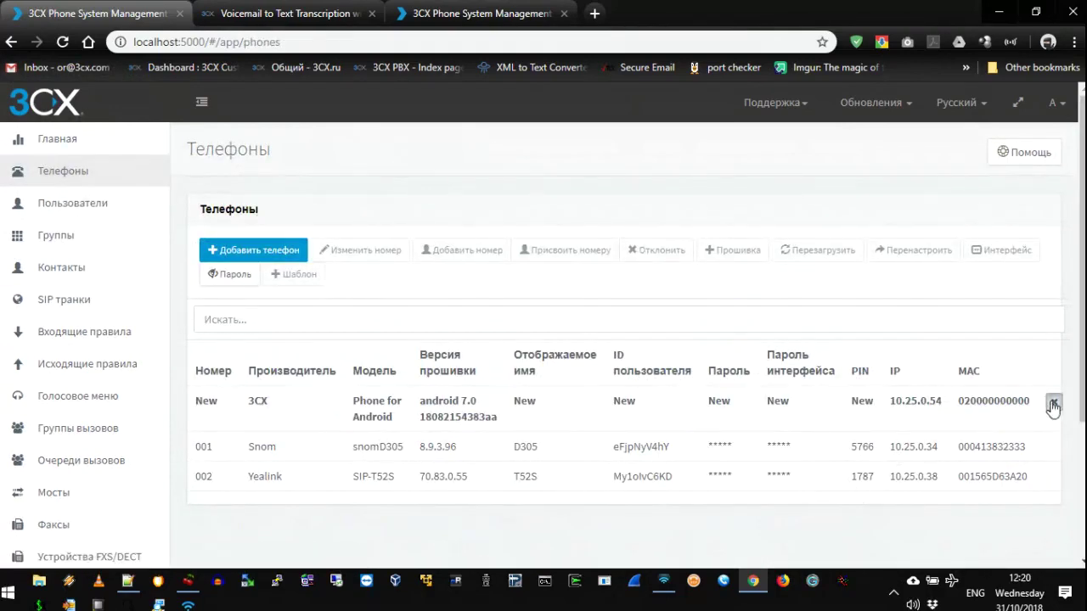